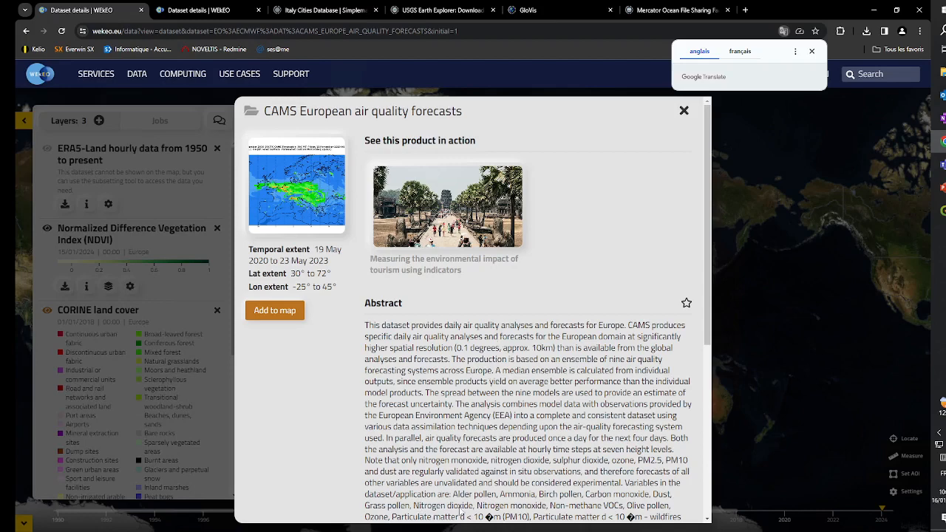
Review the WEkEO Urban Atlas dataset details and browse the Simplemaps Italy Cities Database table
click(194, 12)
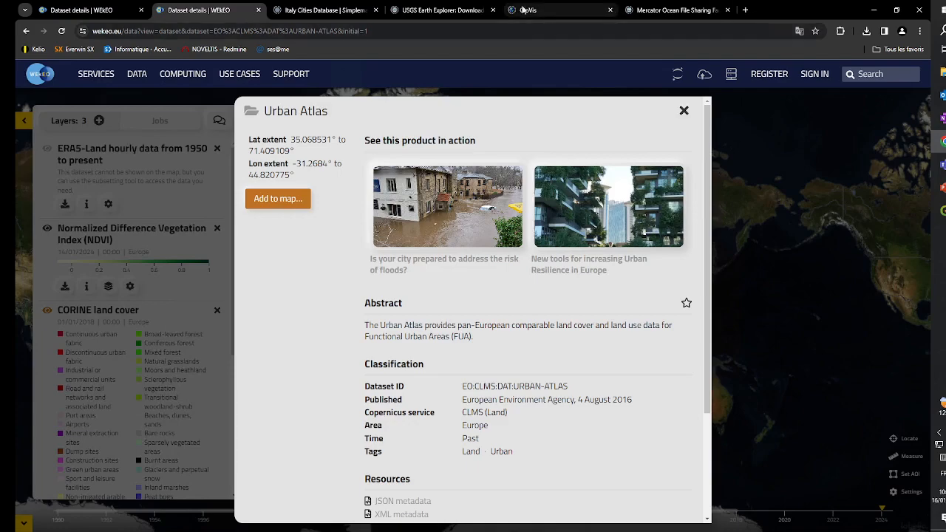
click(328, 9)
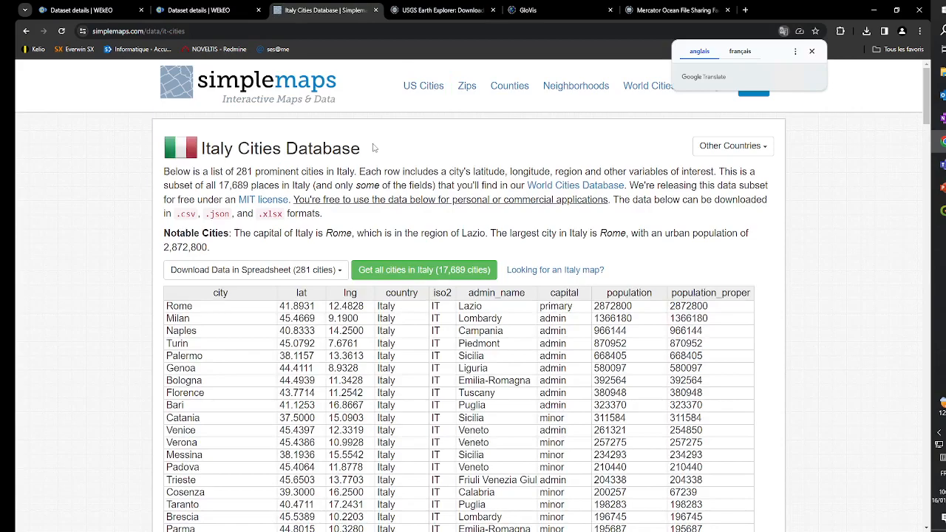
scroll(320, 305, down, 6)
scroll(320, 305, down, 20)
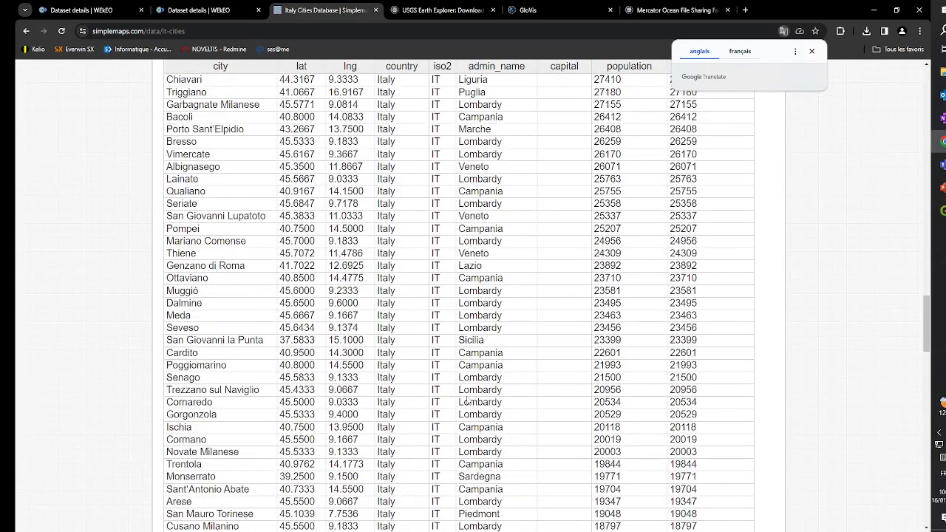
scroll(435, 369, up, 7)
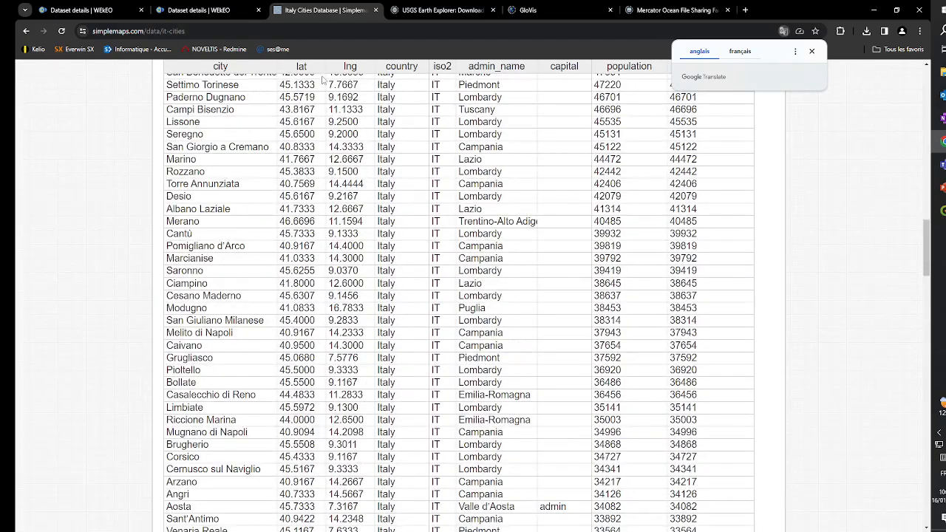
scroll(650, 141, down, 10)
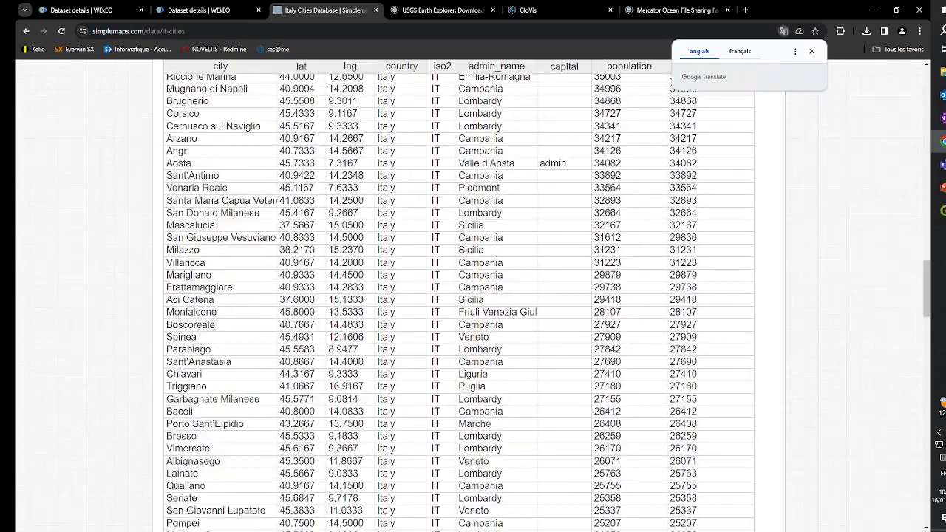
scroll(649, 141, up, 14)
scroll(459, 295, up, 5)
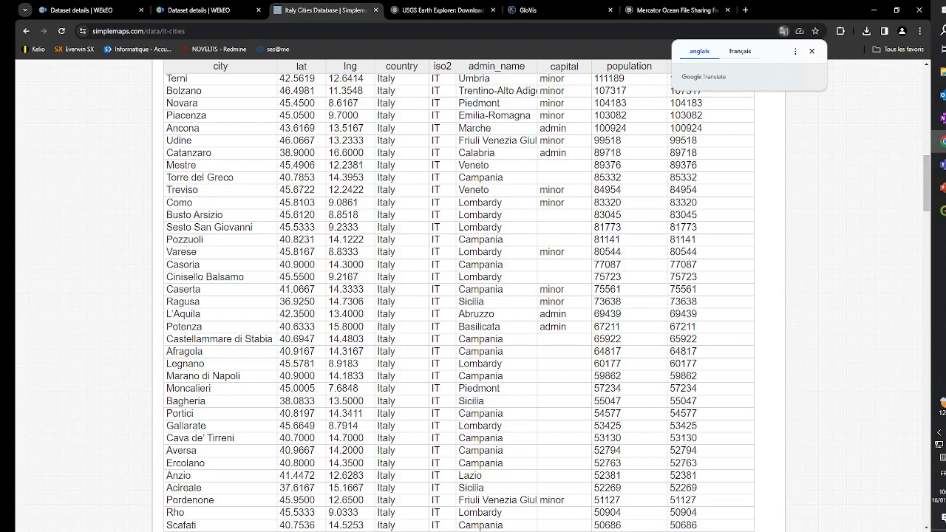
Look over the GISGeography article on downloading Landsat imagery, the USGS GloVis viewer and the NetCDF2QGIS.zip sharing page
click(464, 12)
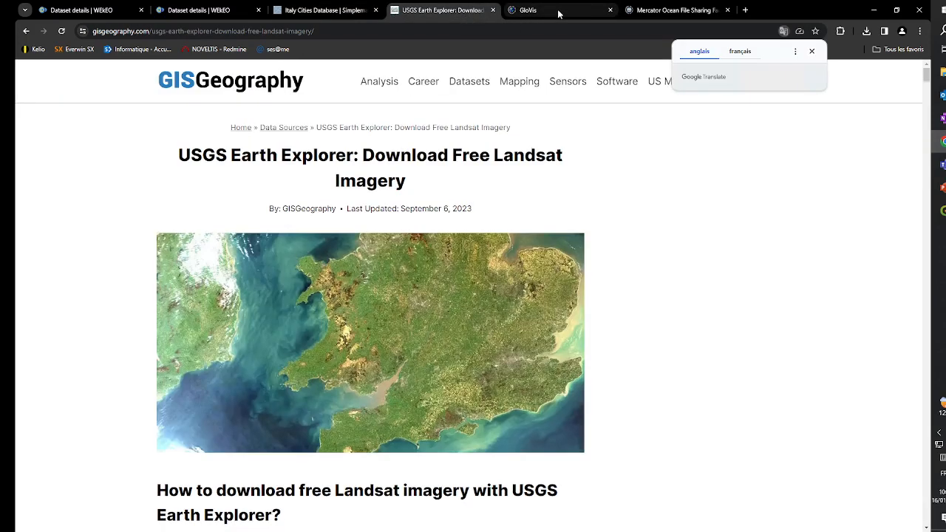
click(558, 12)
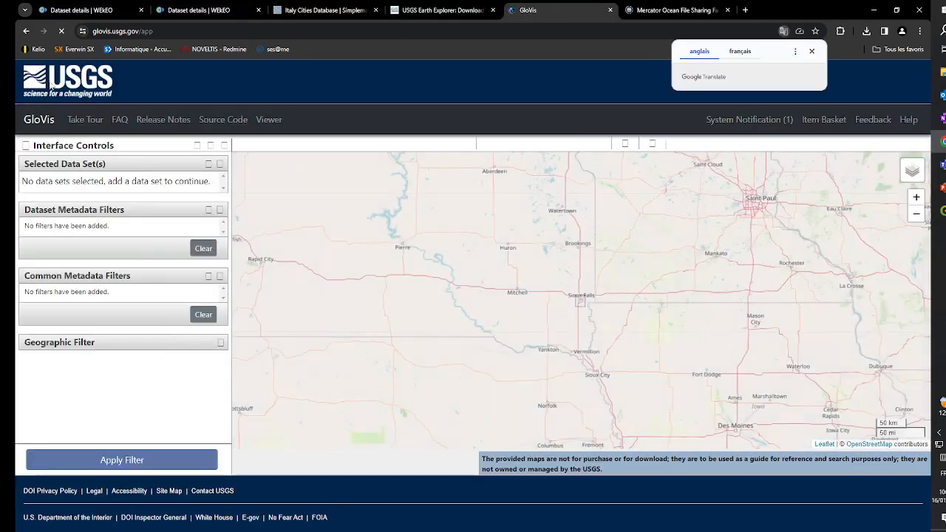
scroll(414, 285, down, 1)
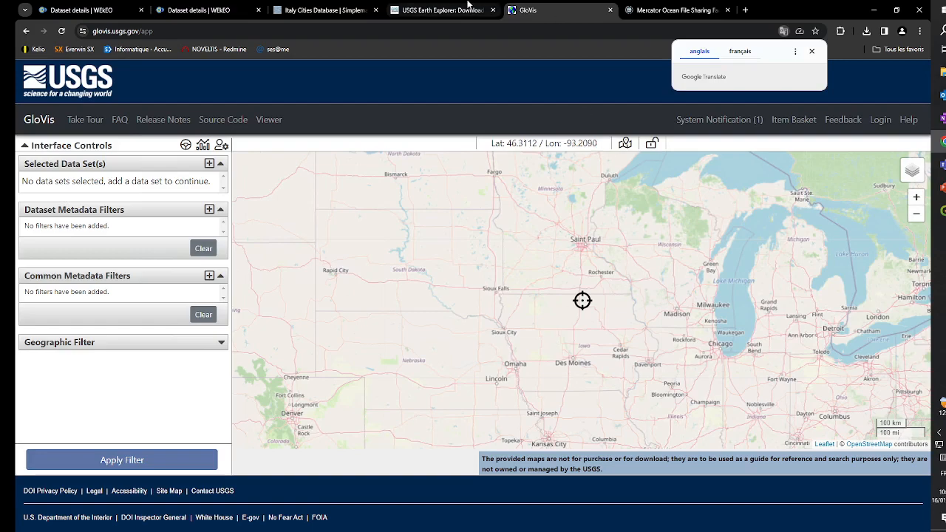
click(442, 9)
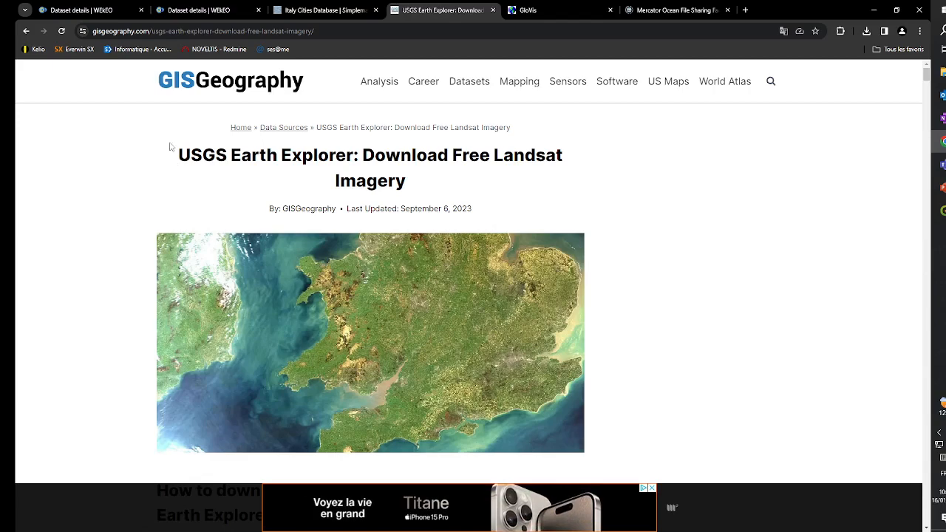
drag(170, 151, 456, 186)
click(457, 186)
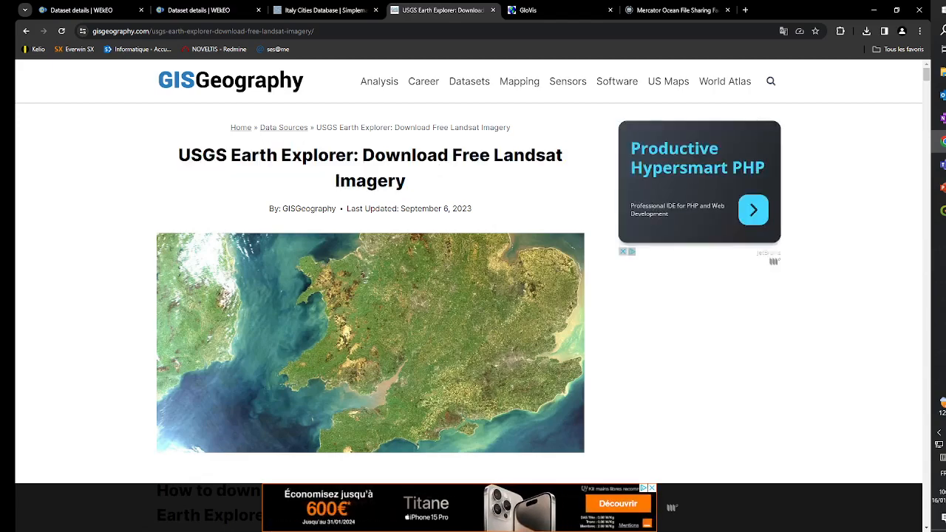
scroll(264, 270, down, 4)
scroll(294, 188, up, 4)
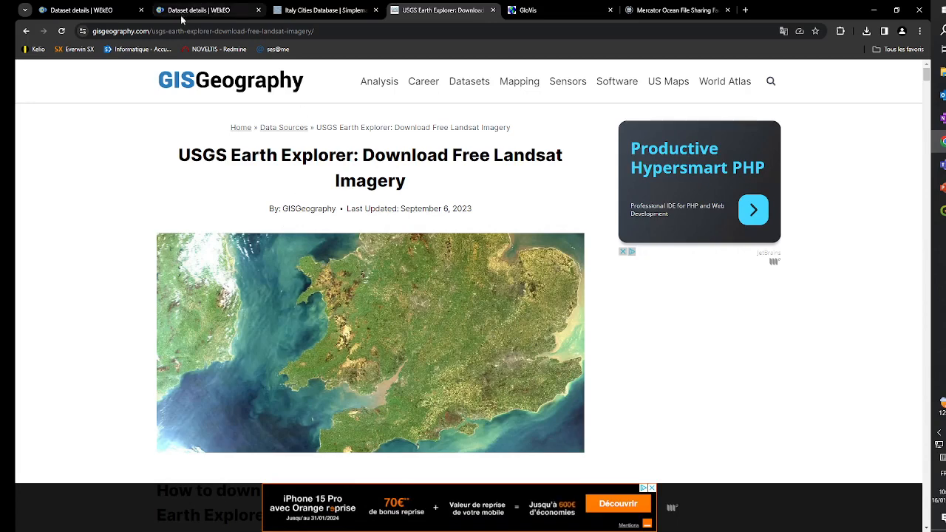
mouse_move(206, 13)
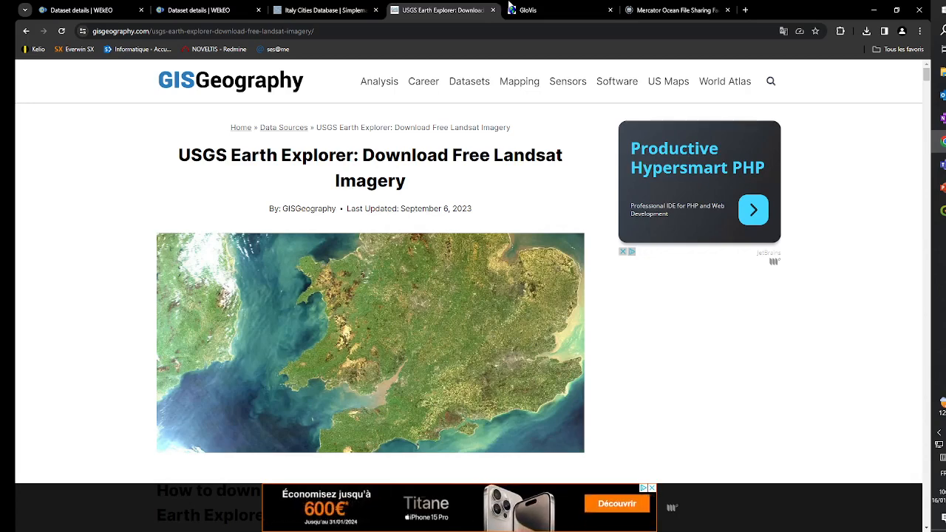
click(672, 11)
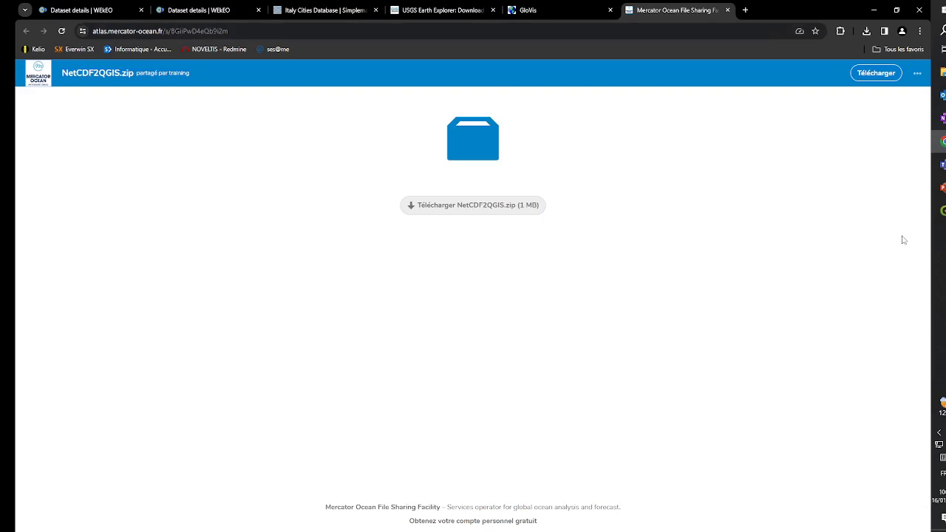
Switch to QGIS and add the Google Satellite Hybrid XYZ connection to the project as a basemap layer
click(944, 212)
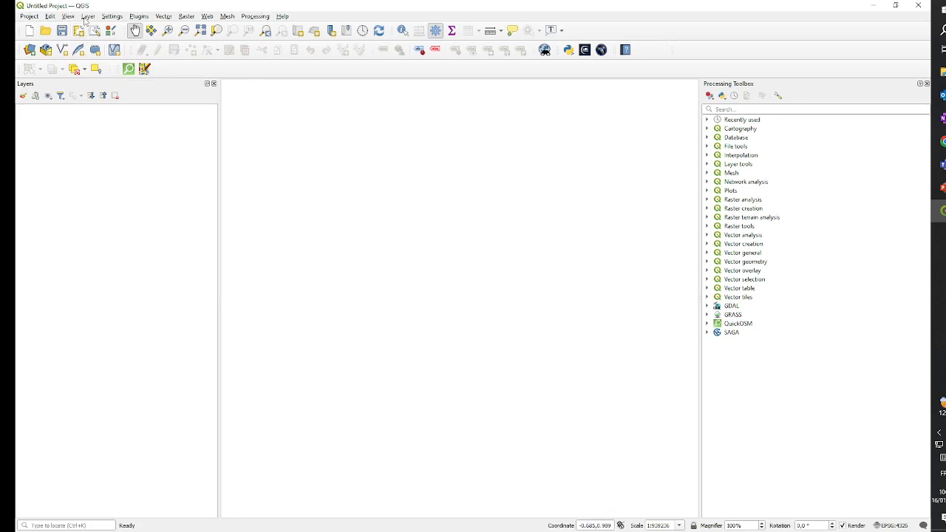
click(90, 17)
mouse_move(110, 52)
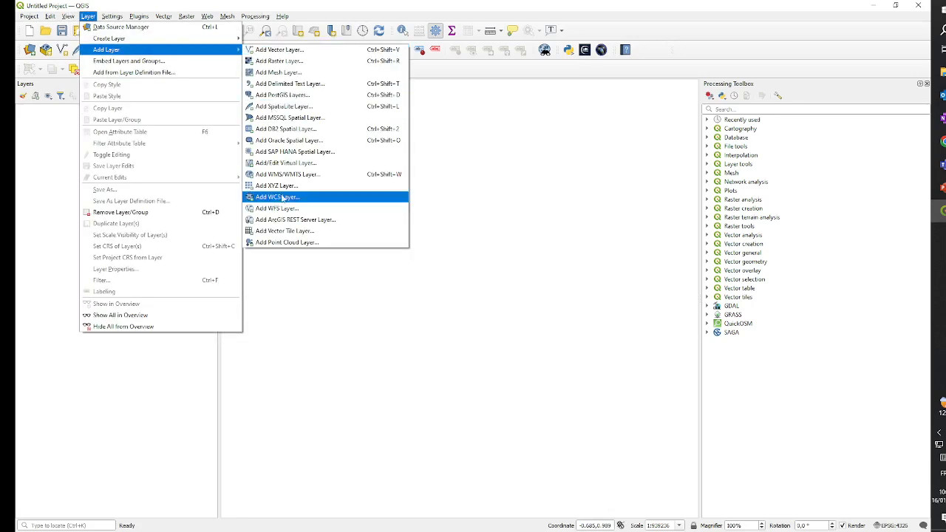
click(287, 186)
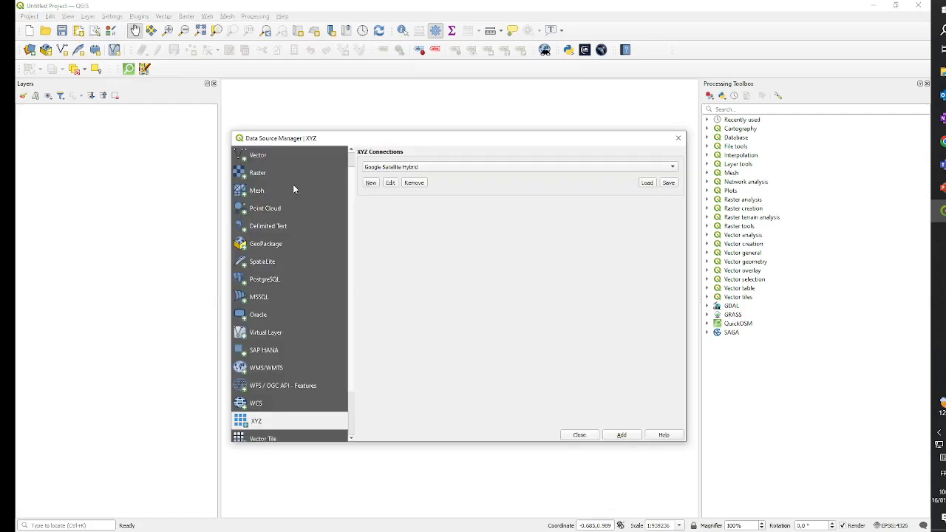
mouse_move(395, 140)
mouse_down()
mouse_move(386, 152)
mouse_move(392, 147)
mouse_up()
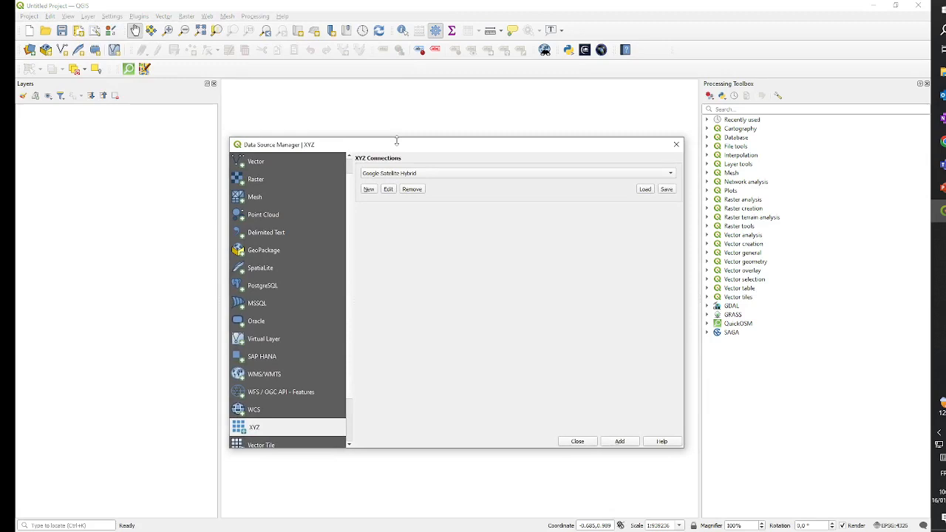
click(408, 173)
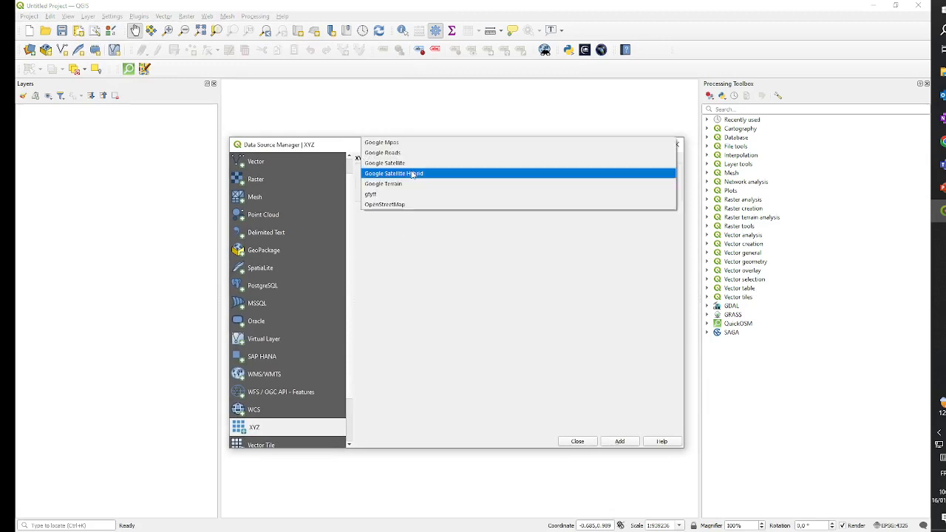
click(408, 175)
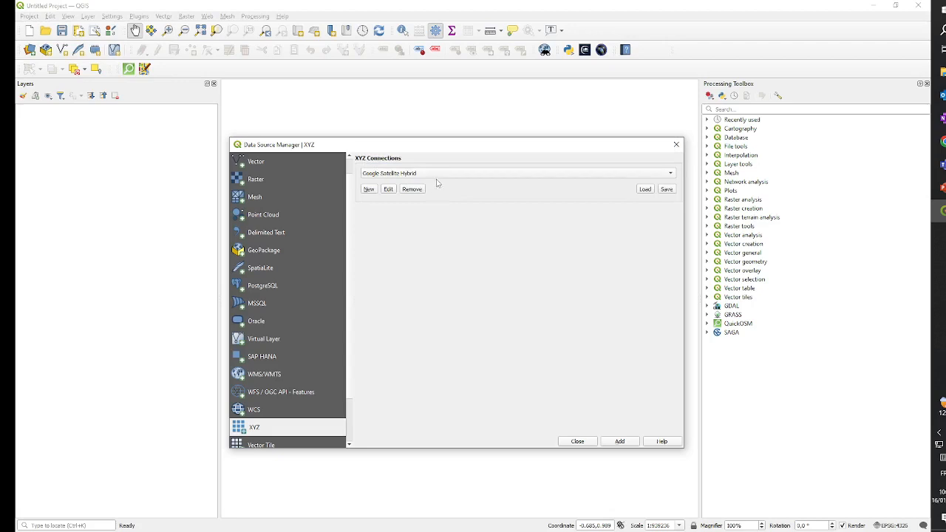
click(437, 177)
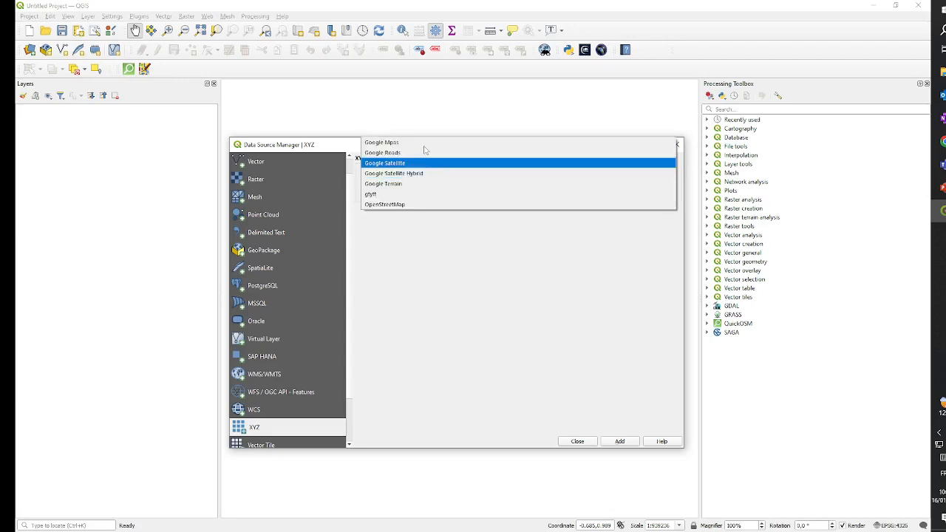
click(424, 233)
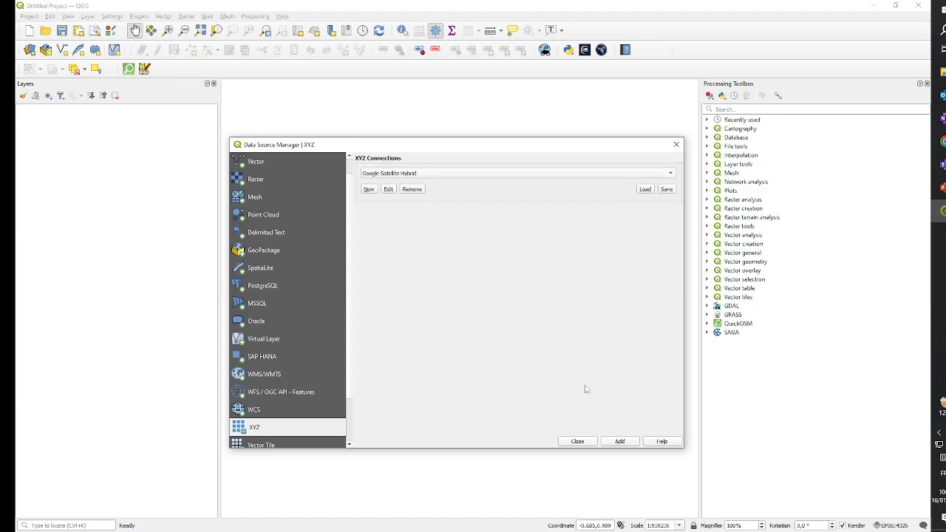
click(620, 441)
Inspect the form for creating a new XYZ connection, including its URL field, and close it and the Data Source Manager
drag(596, 154, 590, 355)
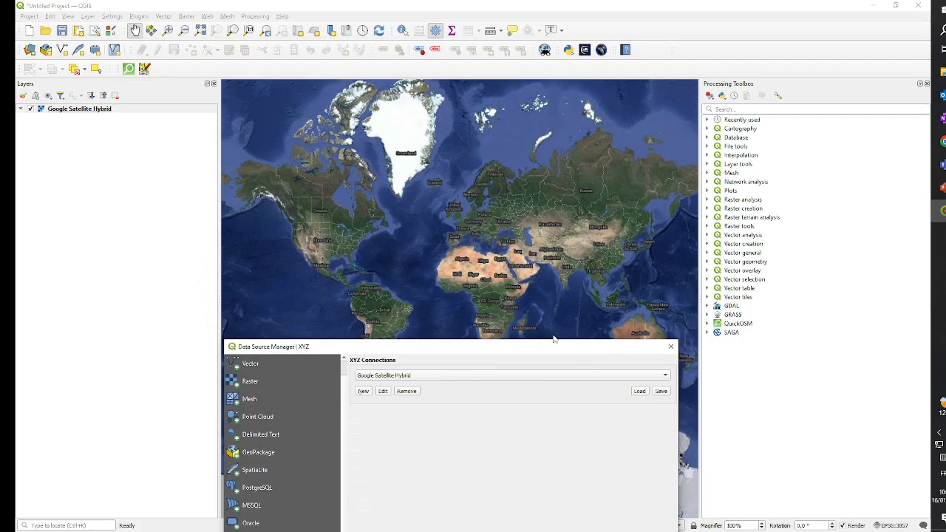
drag(559, 349, 562, 228)
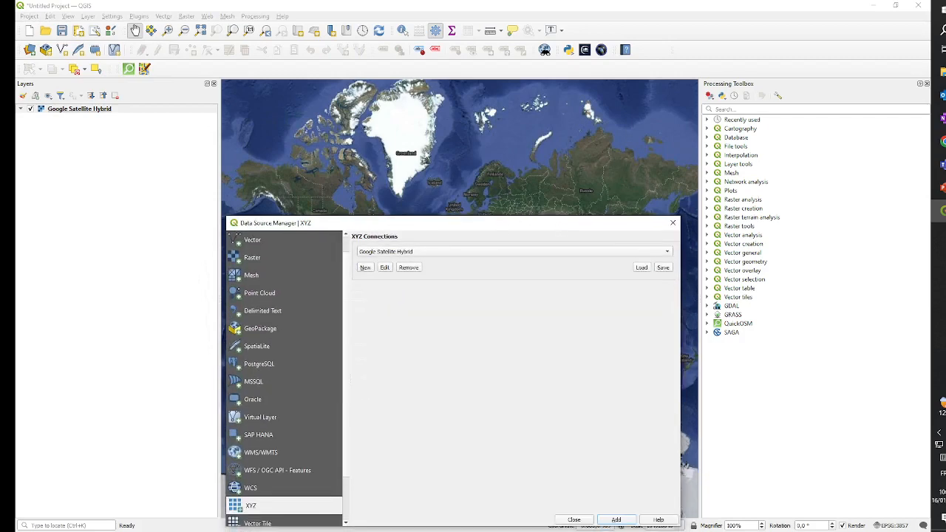
click(365, 268)
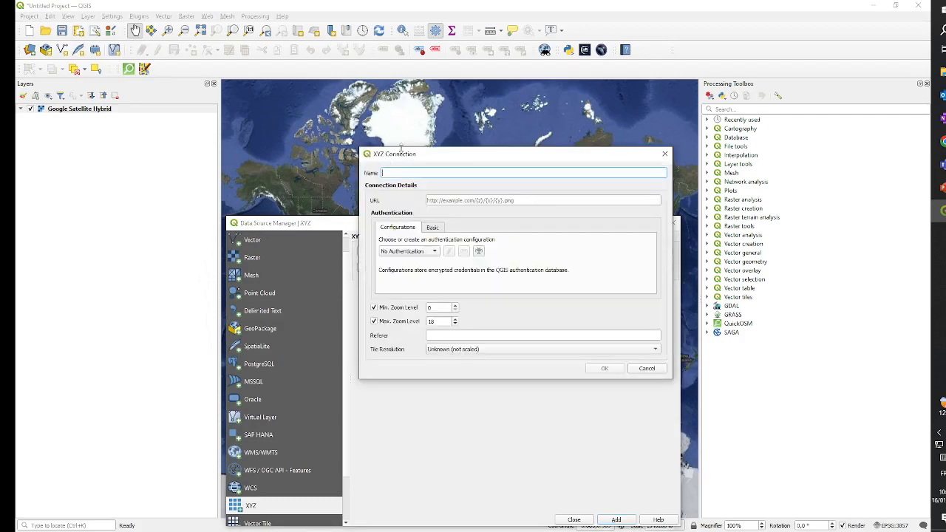
click(452, 201)
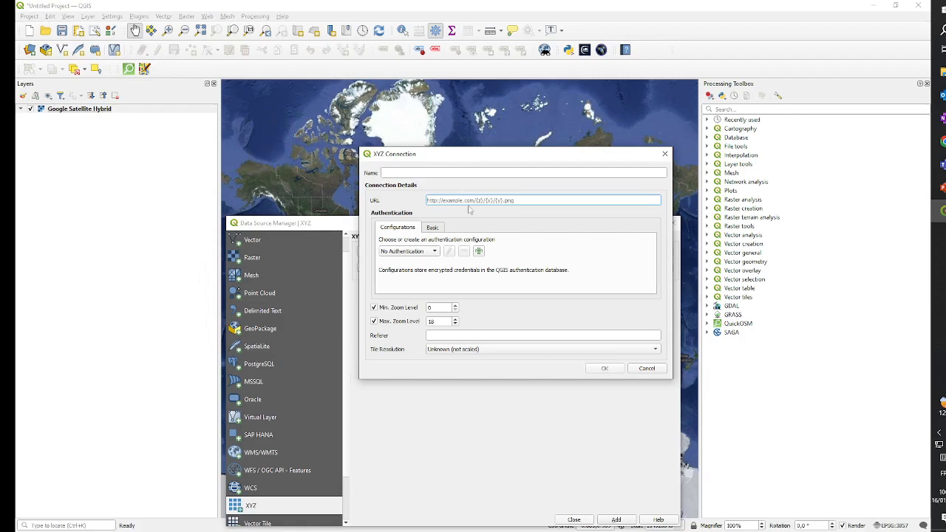
click(665, 154)
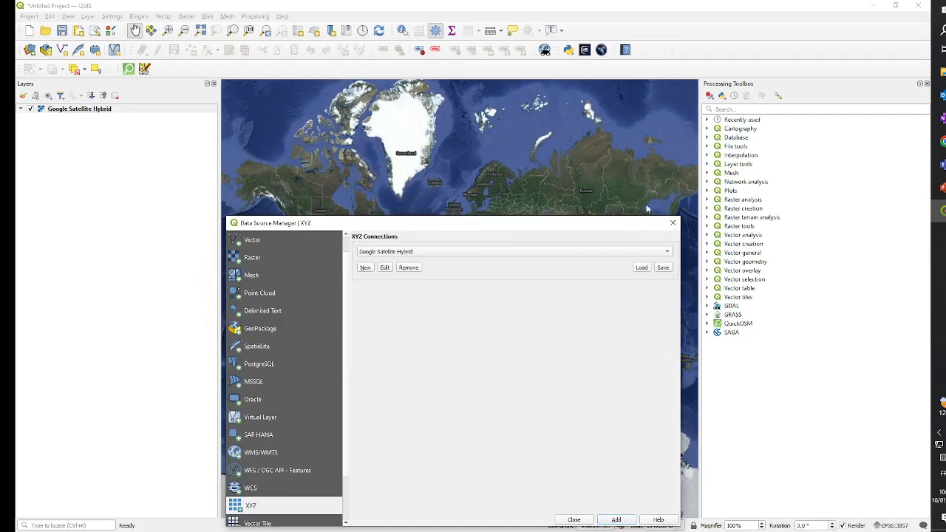
click(670, 222)
Examine the satellite basemap over Italy, from the coast around Ravenna out to the surrounding Mediterranean countries
drag(566, 194, 534, 222)
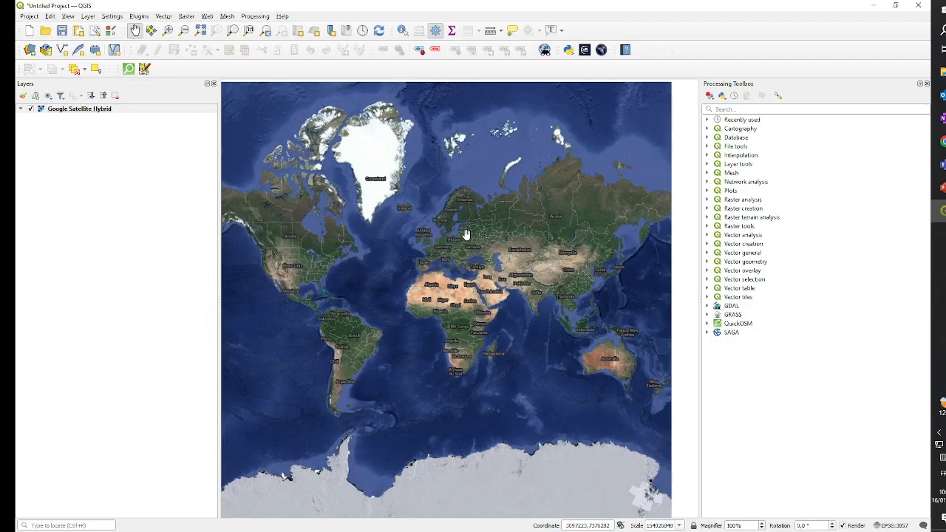
scroll(447, 260, up, 5)
drag(427, 223, 488, 239)
scroll(470, 252, up, 1)
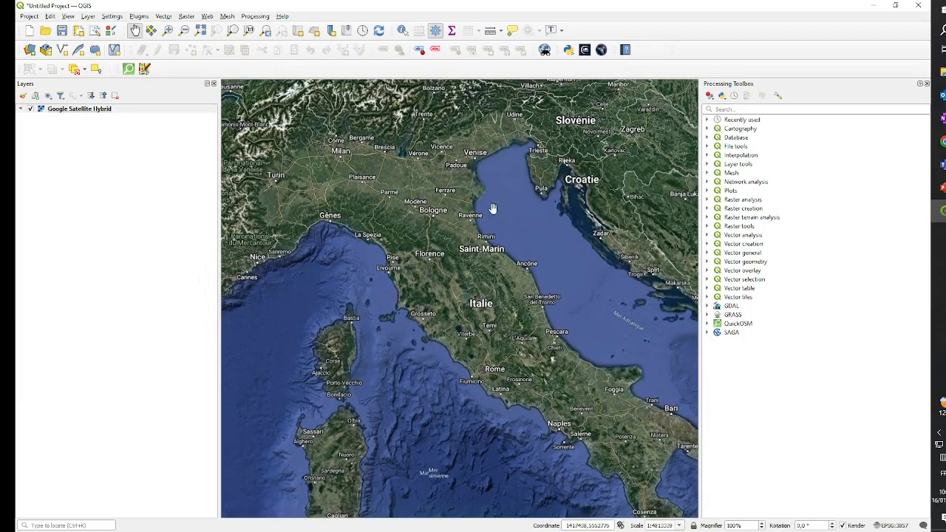
scroll(488, 208, up, 3)
scroll(376, 310, up, 3)
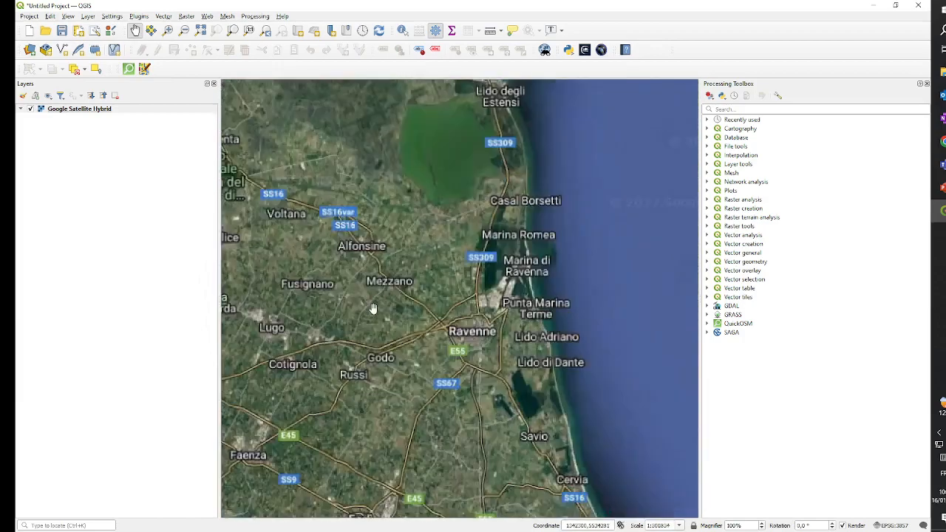
scroll(427, 337, down, 6)
scroll(427, 338, down, 2)
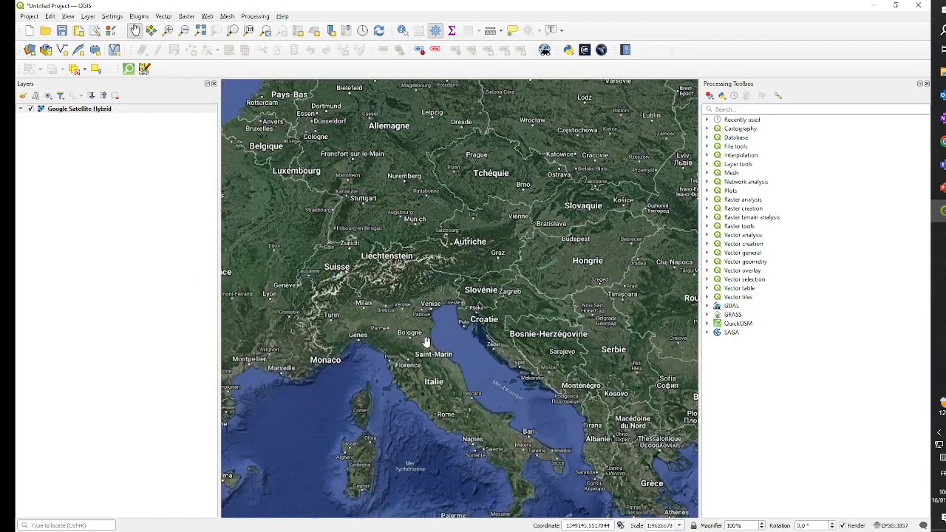
drag(436, 359, 482, 287)
scroll(453, 338, up, 1)
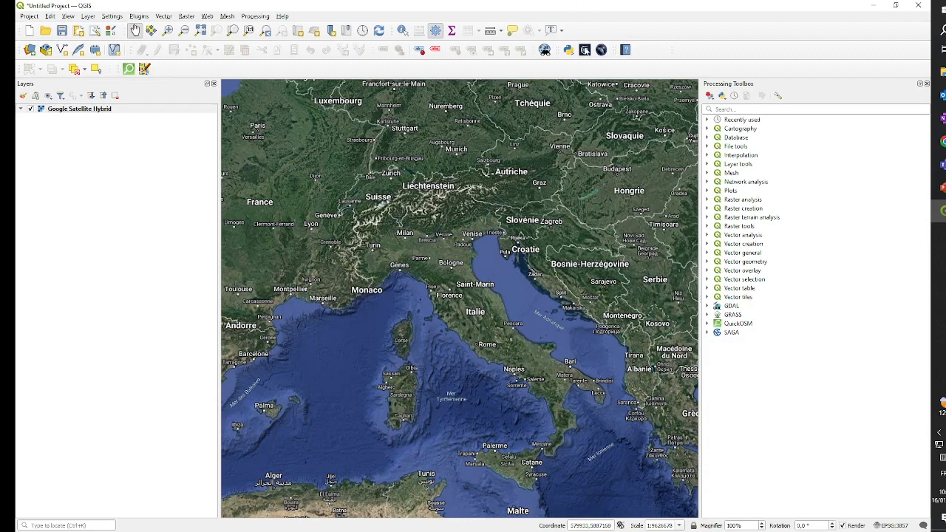
Open the NetCDF2GIS plugin's NetCDF file management window
click(585, 50)
mouse_move(522, 96)
mouse_down()
mouse_move(511, 102)
mouse_move(532, 104)
mouse_up()
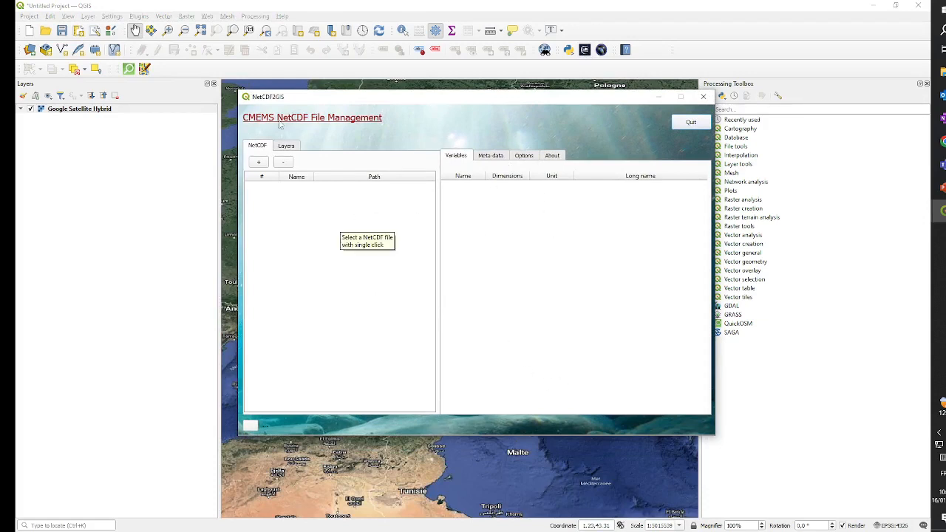
click(258, 162)
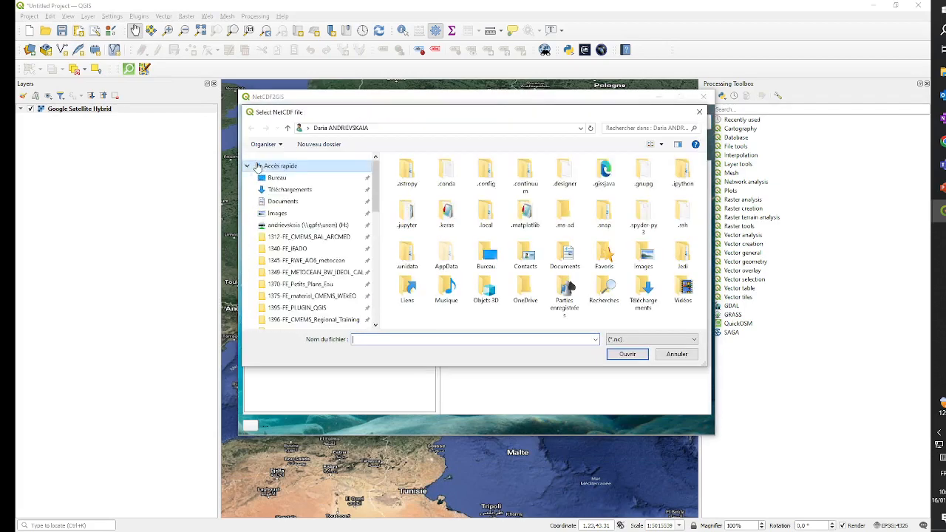
scroll(318, 244, down, 2)
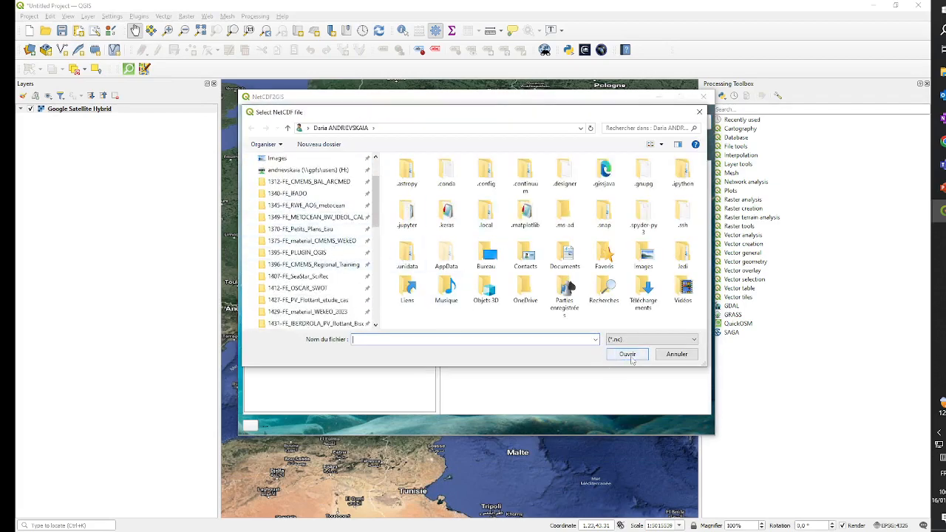
click(700, 111)
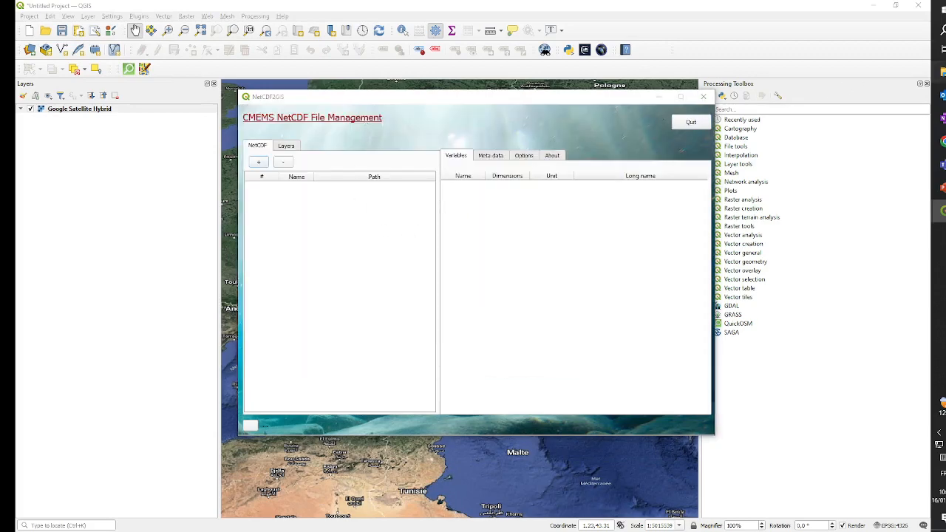
Load air_quality_CAMS_062021_conv from the NOV-FE-1429-DT-015_QGIS urban folder in File Explorer into NetCDF2GIS, and widen the file list's Name column
click(940, 71)
mouse_move(495, 117)
mouse_down()
mouse_move(572, 103)
mouse_move(459, 104)
mouse_move(495, 119)
mouse_up()
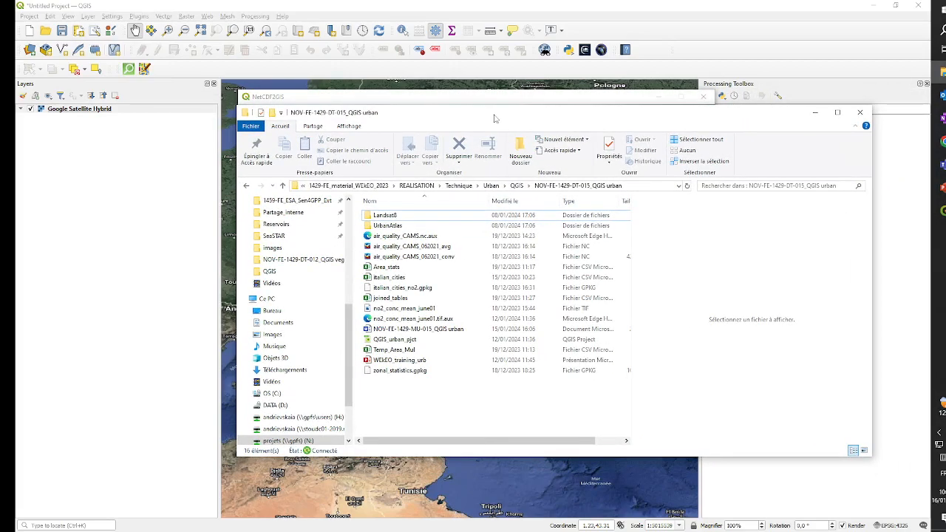
click(406, 259)
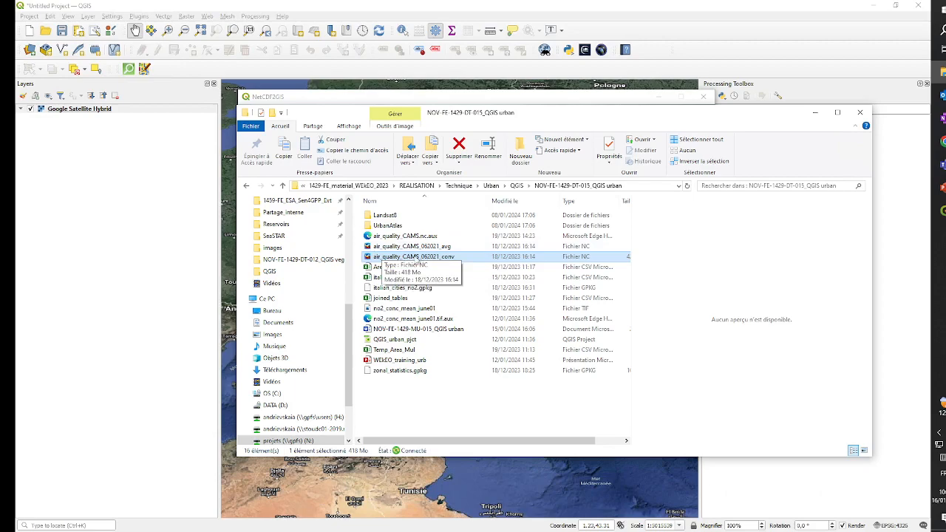
drag(490, 115, 680, 80)
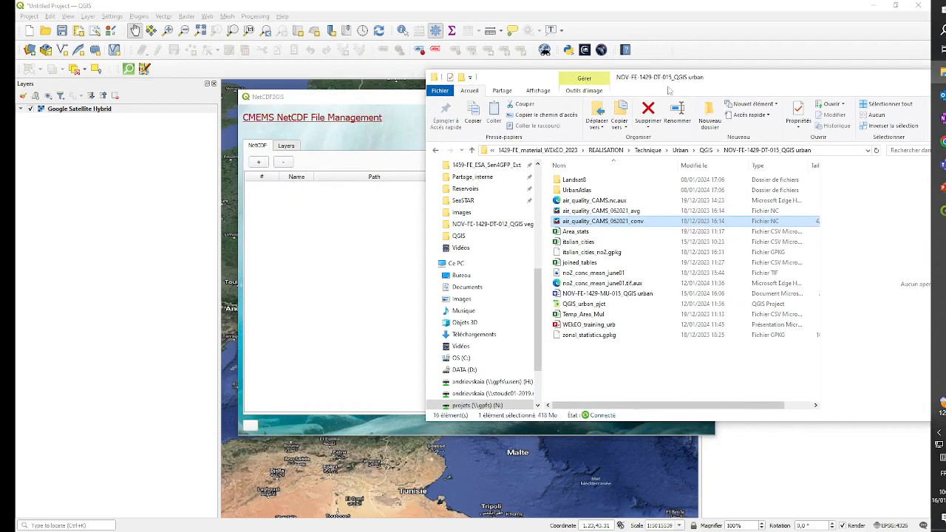
drag(599, 222, 370, 213)
drag(878, 83, 785, 130)
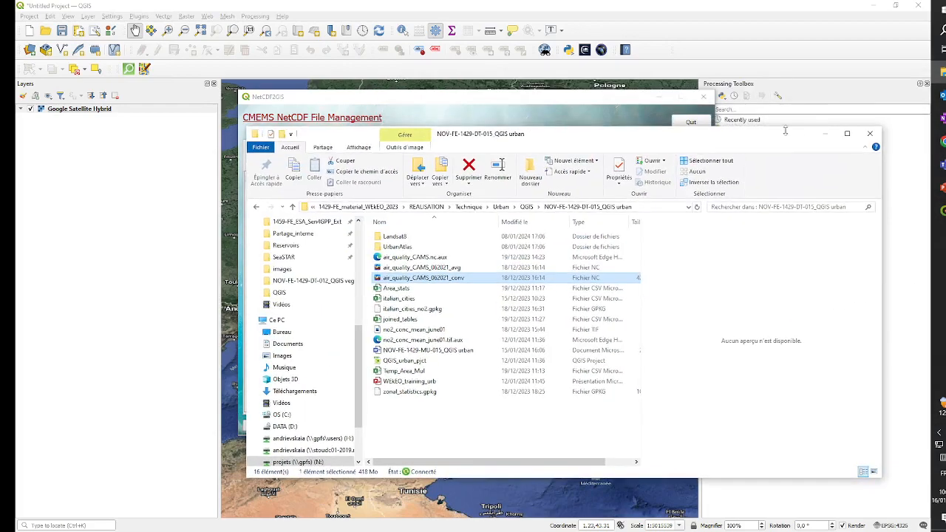
click(825, 133)
drag(288, 179, 360, 180)
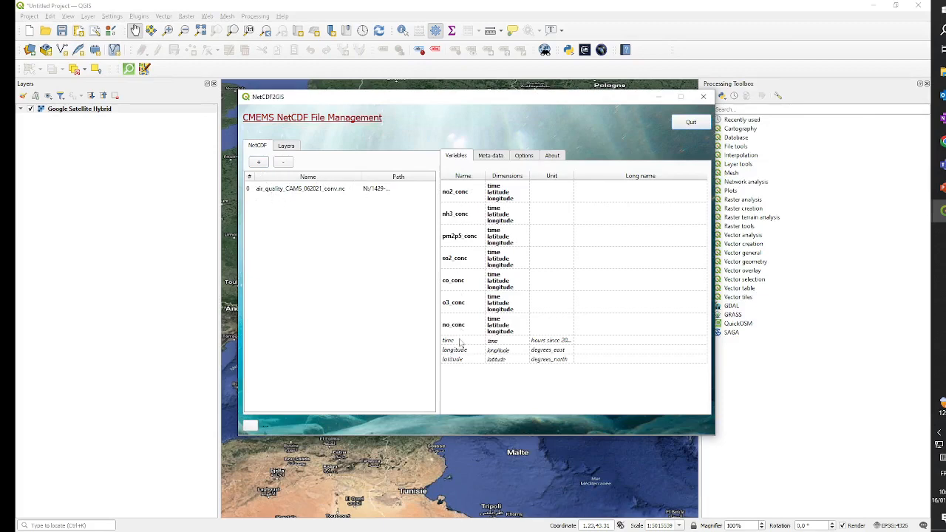
Start adding layers for the no2_conc variable of the loaded NetCDF file
click(468, 197)
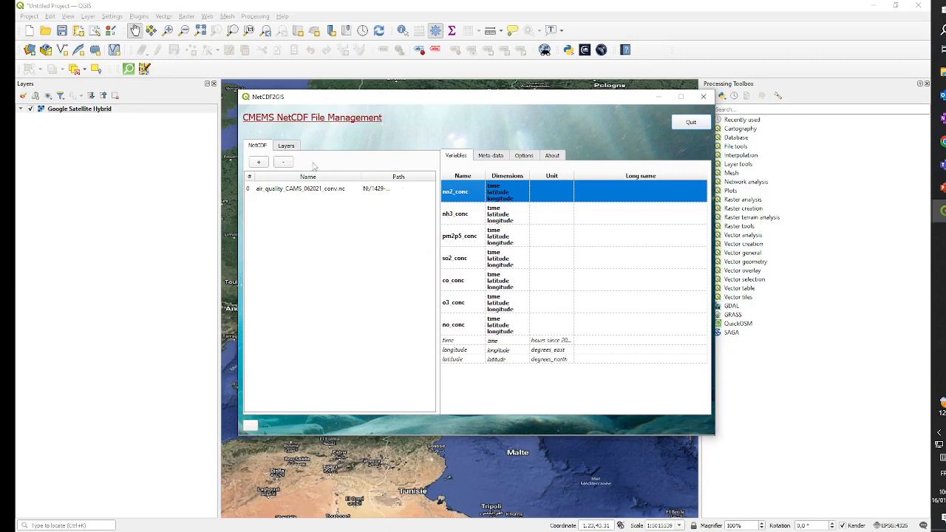
click(457, 213)
click(466, 193)
right_click(460, 192)
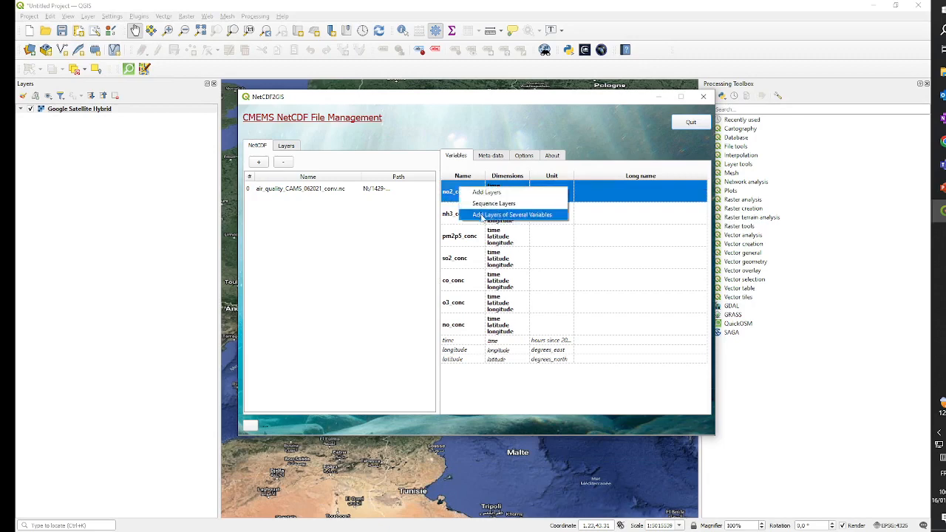
click(488, 193)
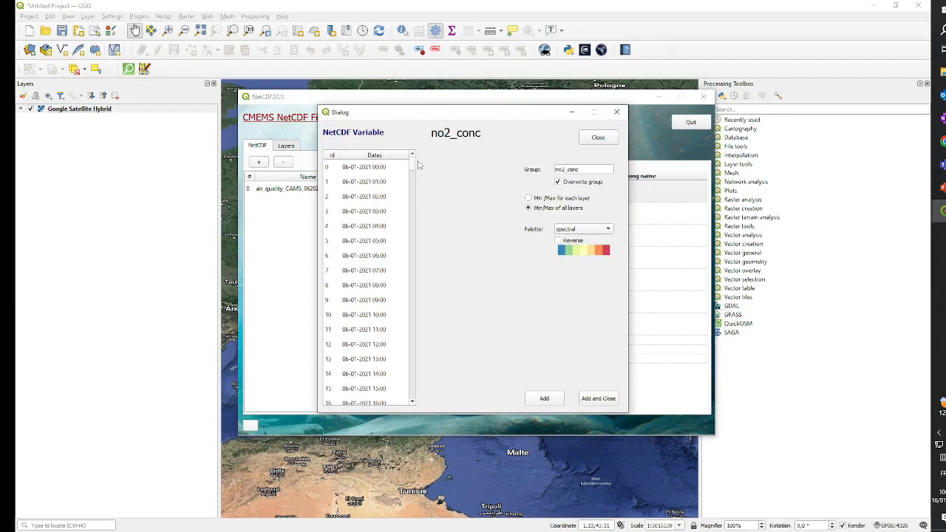
Examine the list of hourly dates available for the no2_conc variable, from the first entry to the last
drag(413, 164, 413, 399)
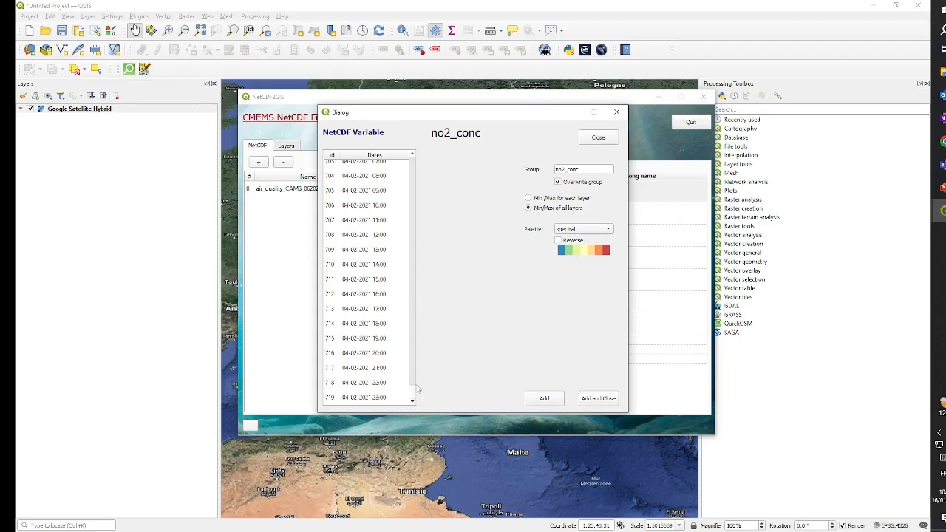
drag(414, 394, 415, 136)
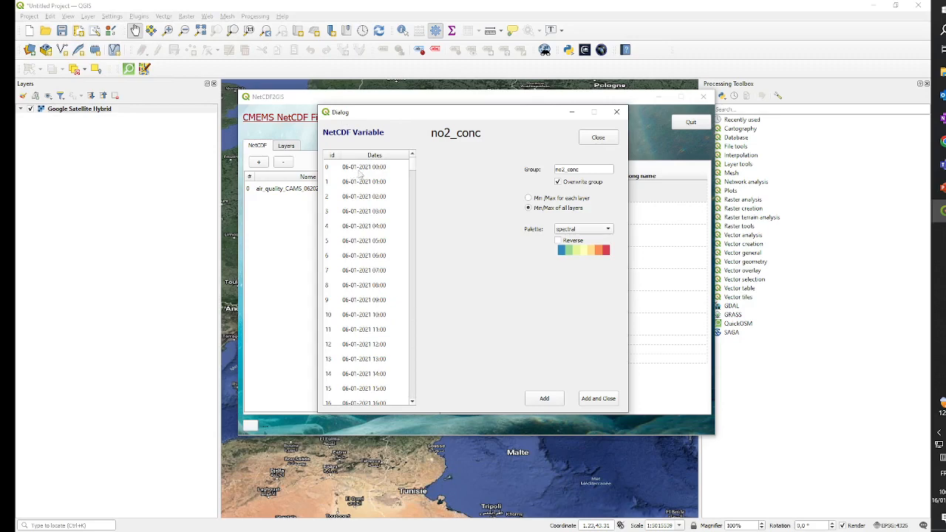
scroll(349, 191, down, 7)
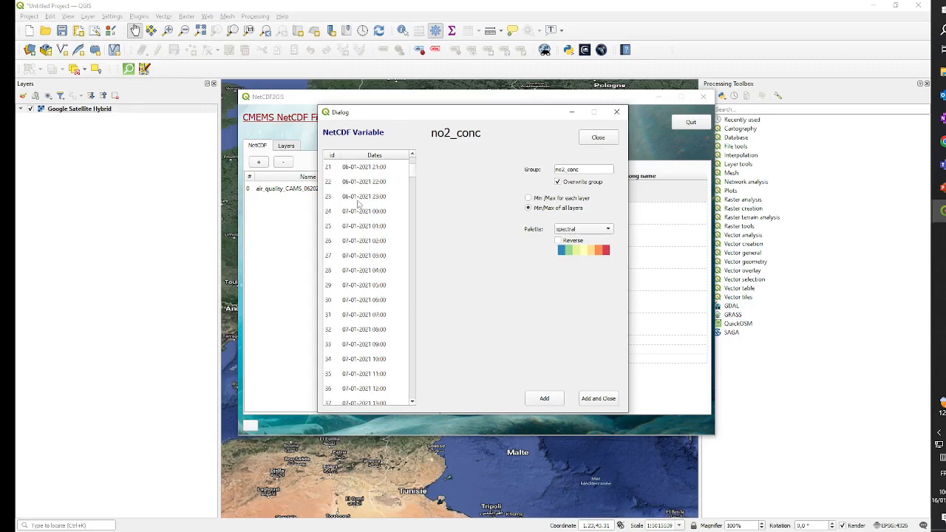
scroll(362, 200, down, 13)
scroll(362, 199, down, 6)
scroll(362, 200, up, 17)
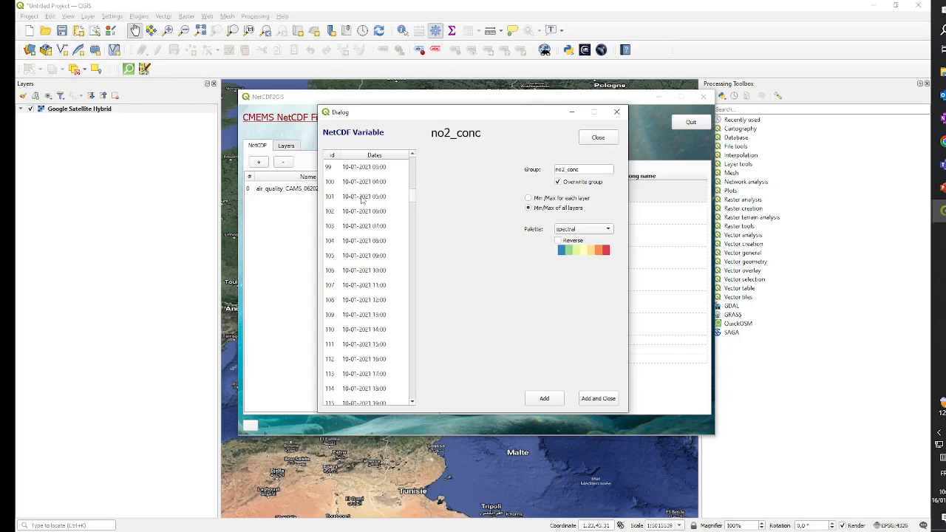
scroll(362, 200, up, 9)
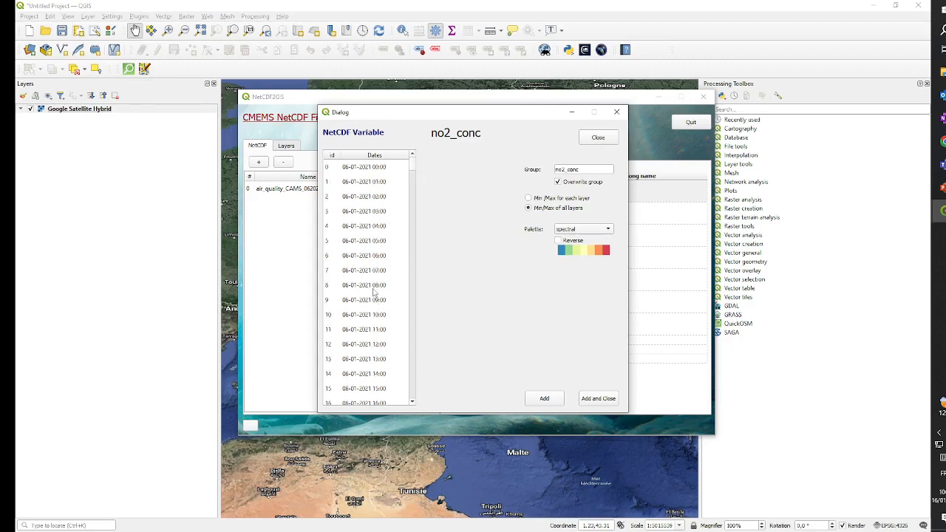
scroll(376, 196, down, 5)
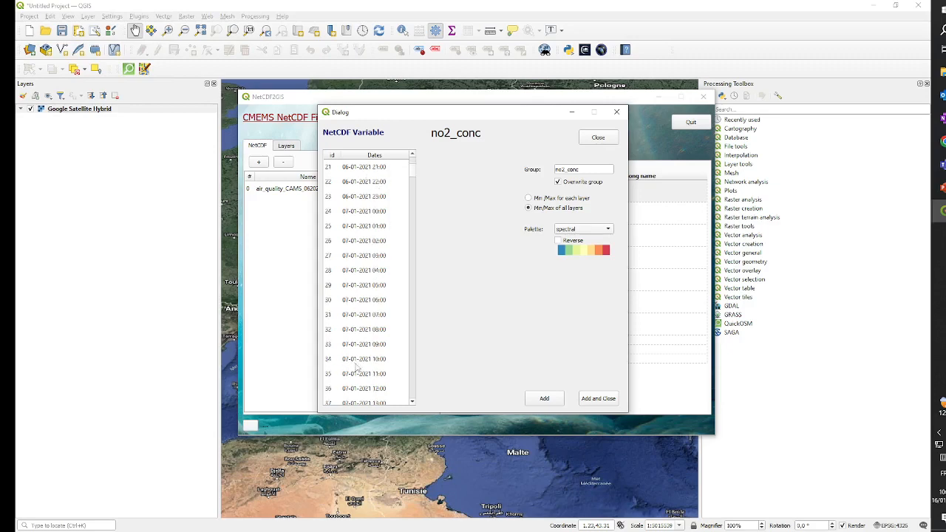
scroll(383, 270, up, 7)
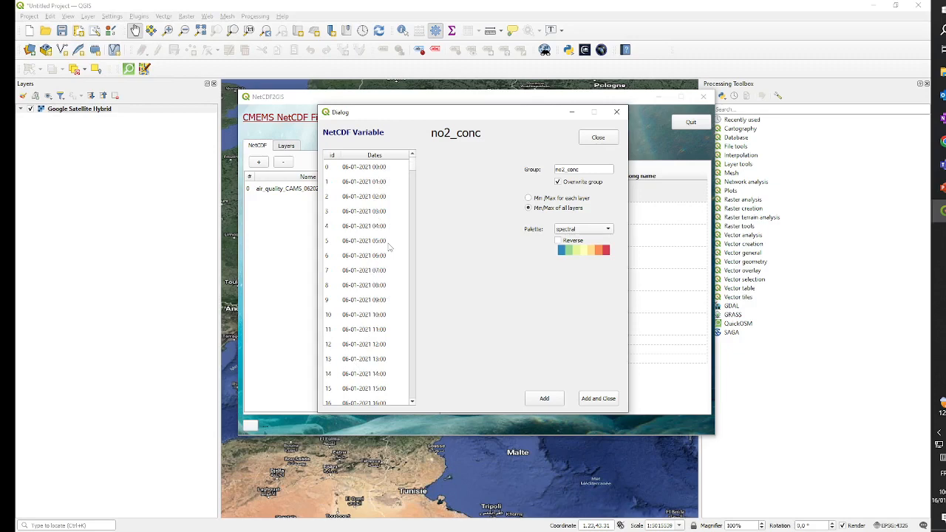
Add all hourly no2_conc layers of 06-01-2021, from 00:00 to 23:00, to the map and minimise the plugin window
click(367, 170)
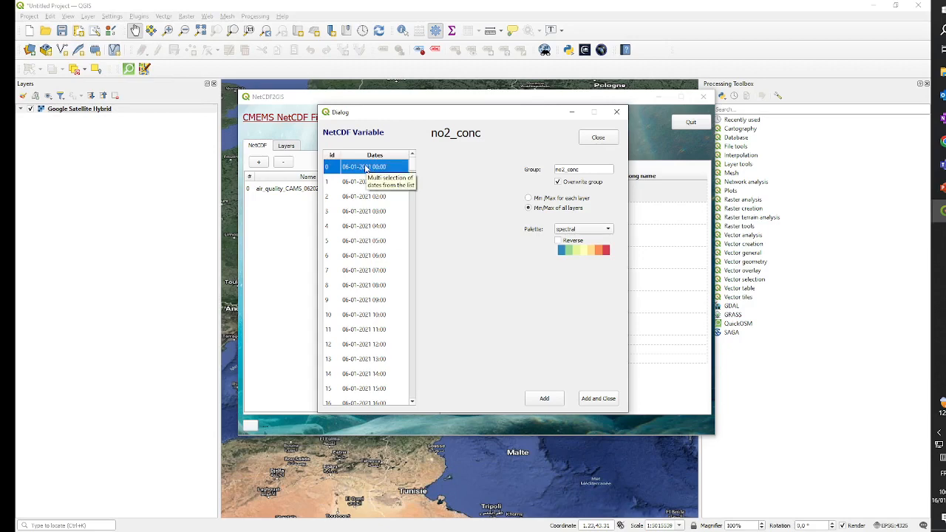
scroll(365, 168, down, 2)
scroll(365, 168, down, 1)
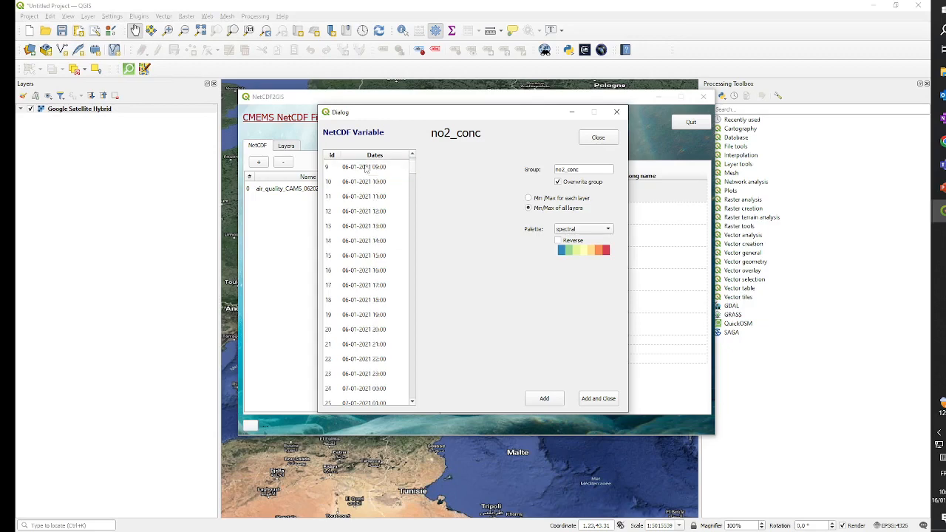
shift+click(375, 378)
scroll(373, 362, up, 3)
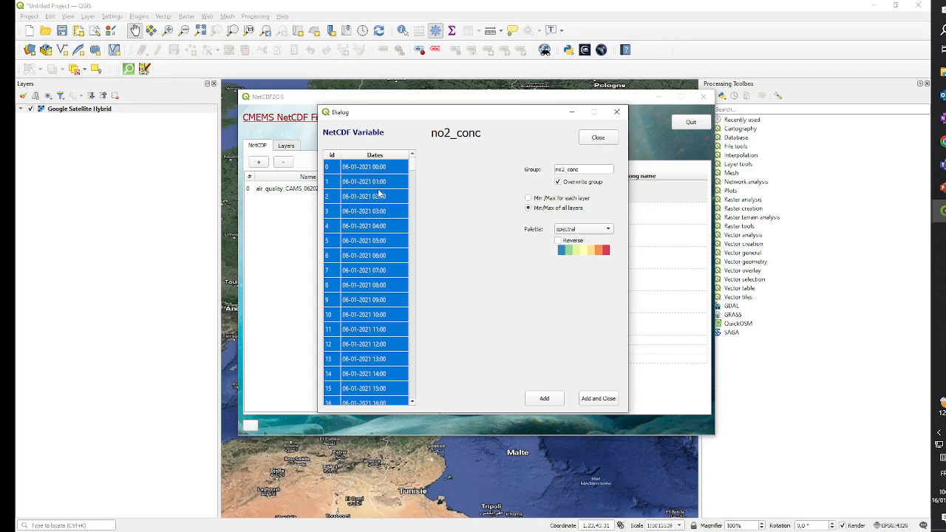
click(598, 399)
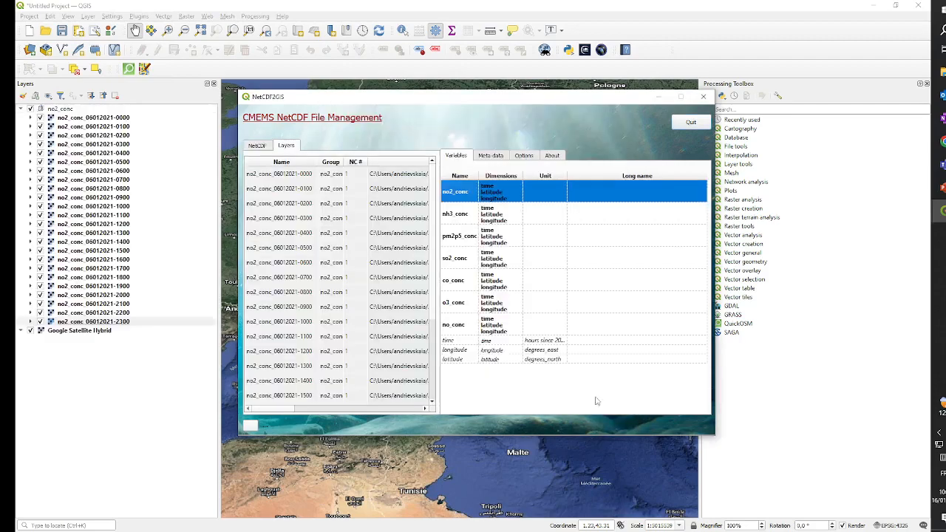
click(657, 96)
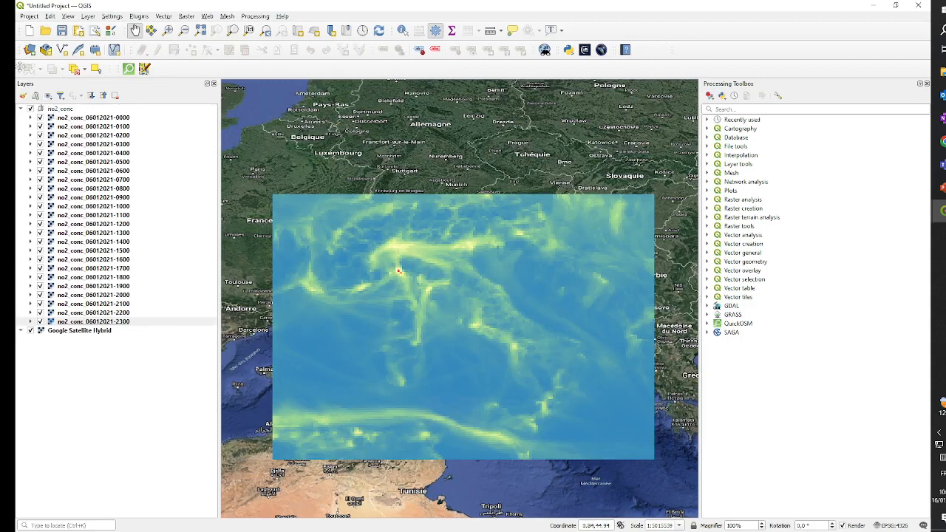
Compare the early-morning no2_conc layers by hiding them one after another from 0000 to 0700 and showing them all again
click(41, 117)
click(41, 118)
click(41, 126)
click(41, 136)
click(40, 144)
click(41, 153)
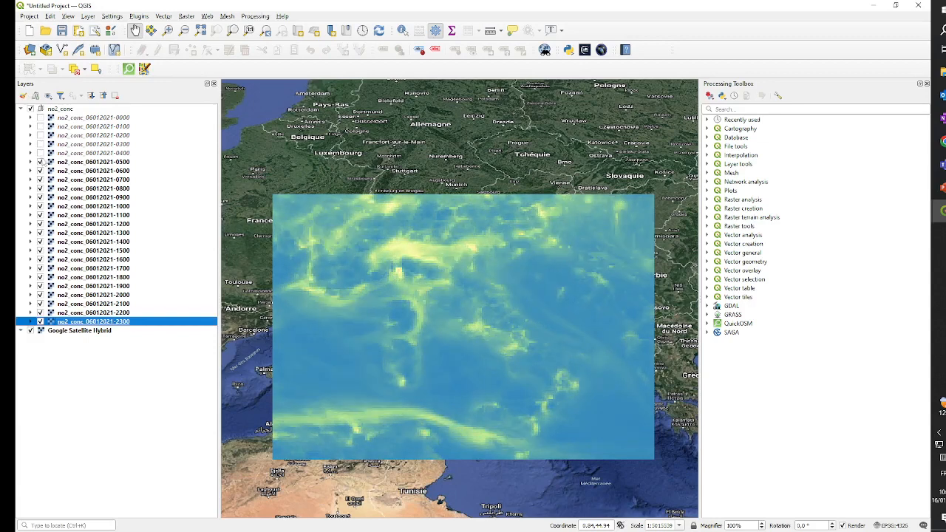
click(40, 162)
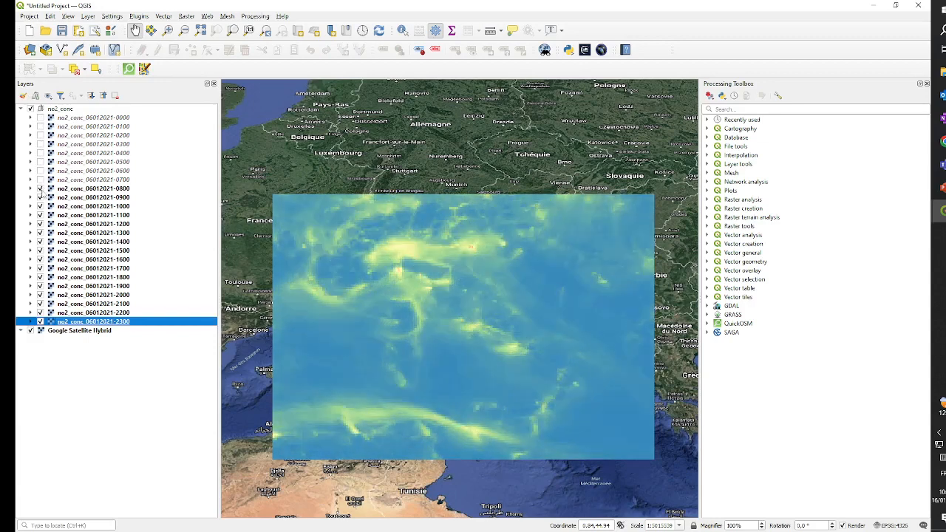
click(40, 171)
click(40, 171)
click(41, 162)
click(40, 153)
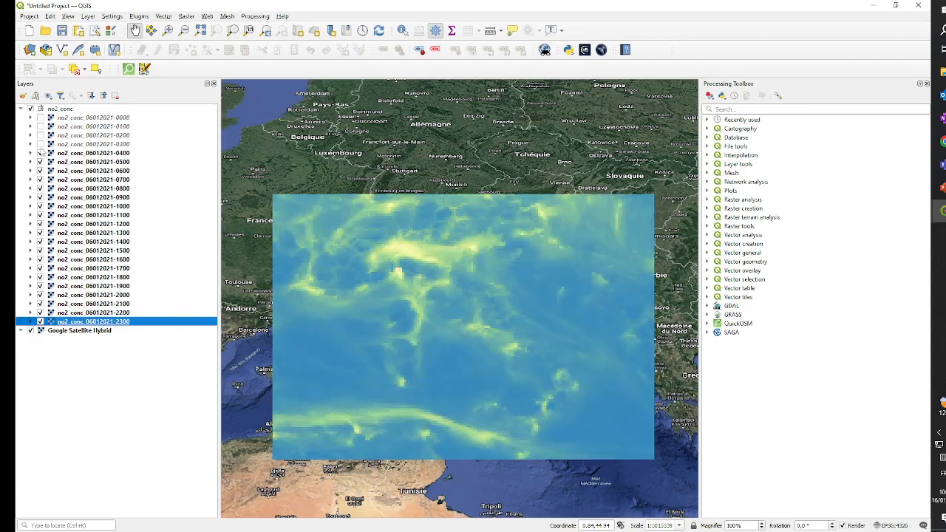
click(40, 144)
click(40, 135)
click(40, 127)
click(41, 117)
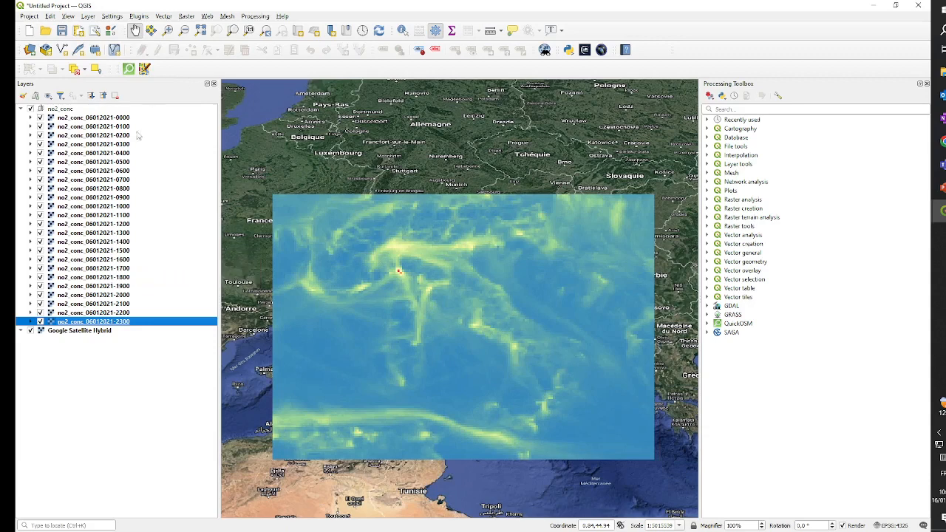
Search the Processing Toolbox for "cell" and open the Cell statistics tool
click(111, 119)
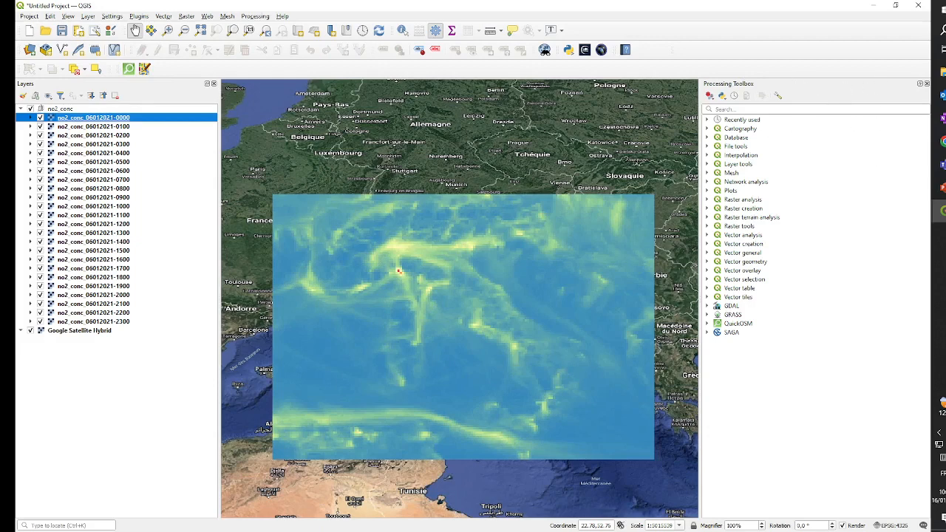
drag(698, 200, 730, 200)
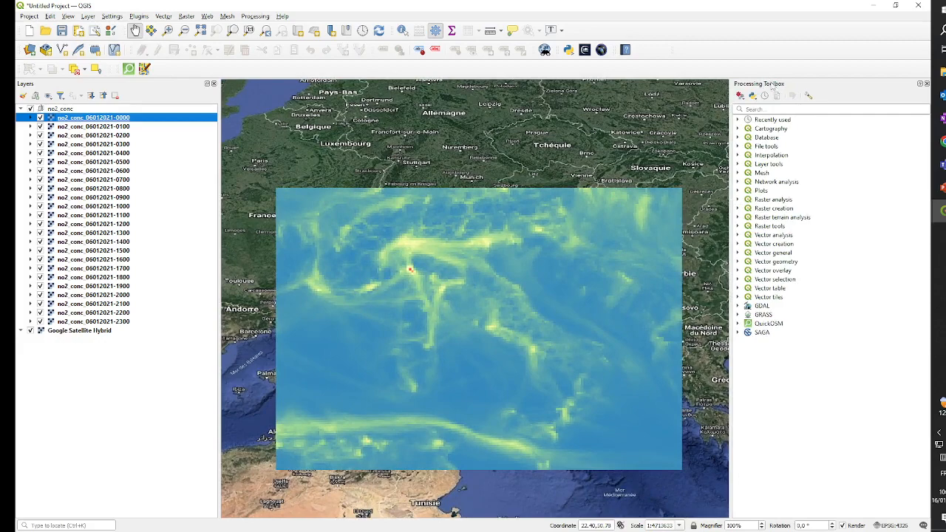
click(435, 30)
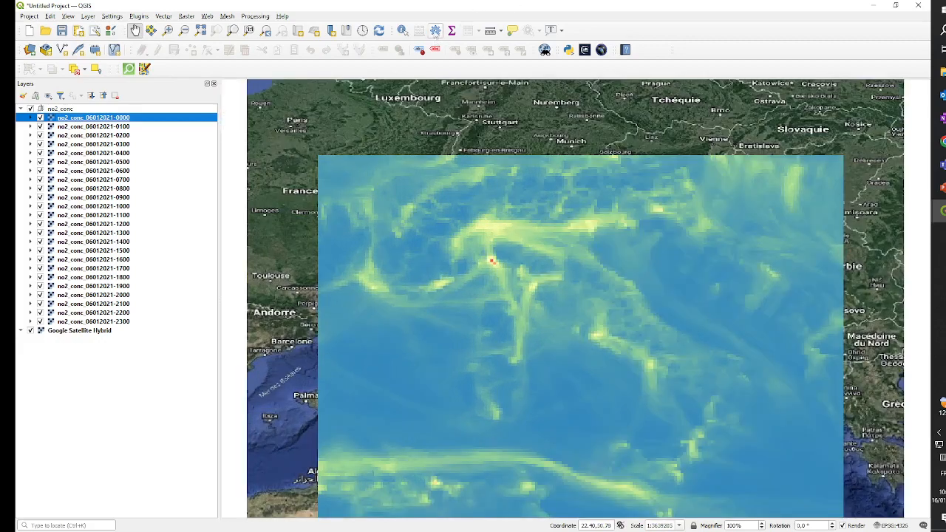
click(436, 31)
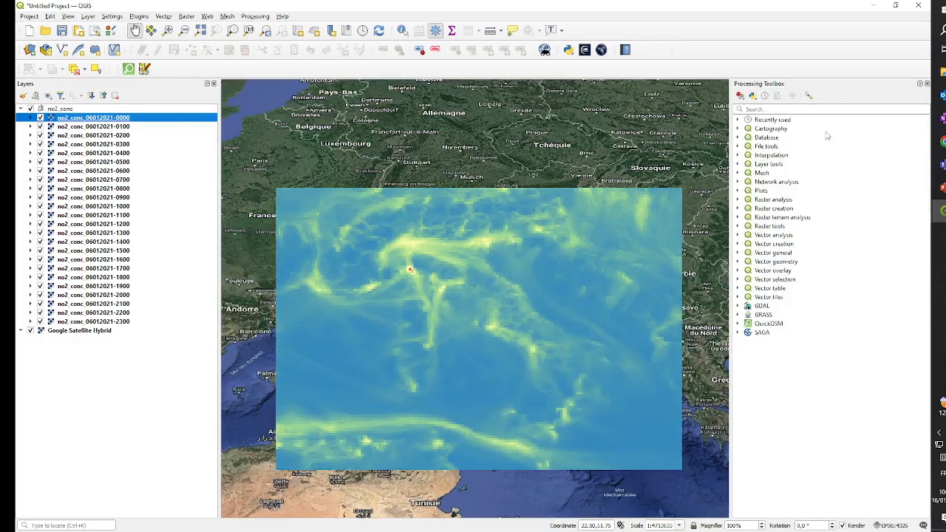
click(799, 108)
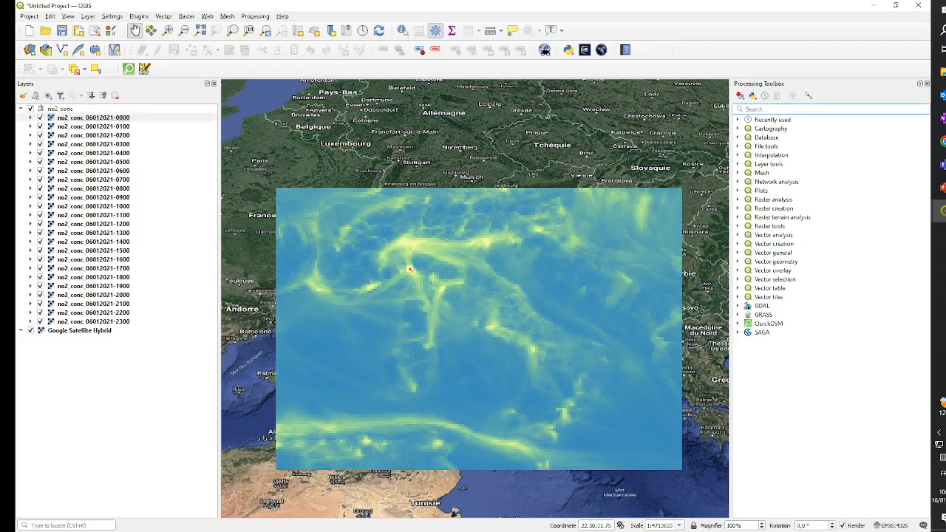
text(cell)
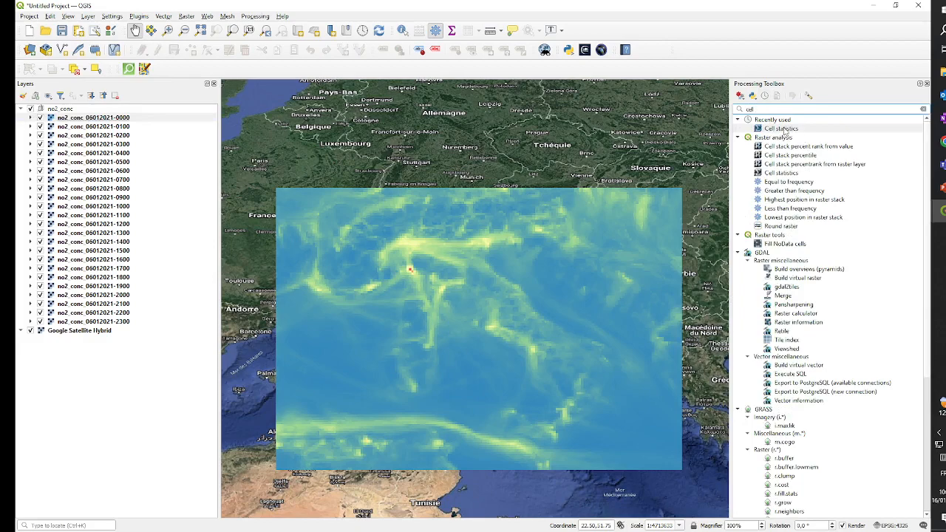
double_click(784, 130)
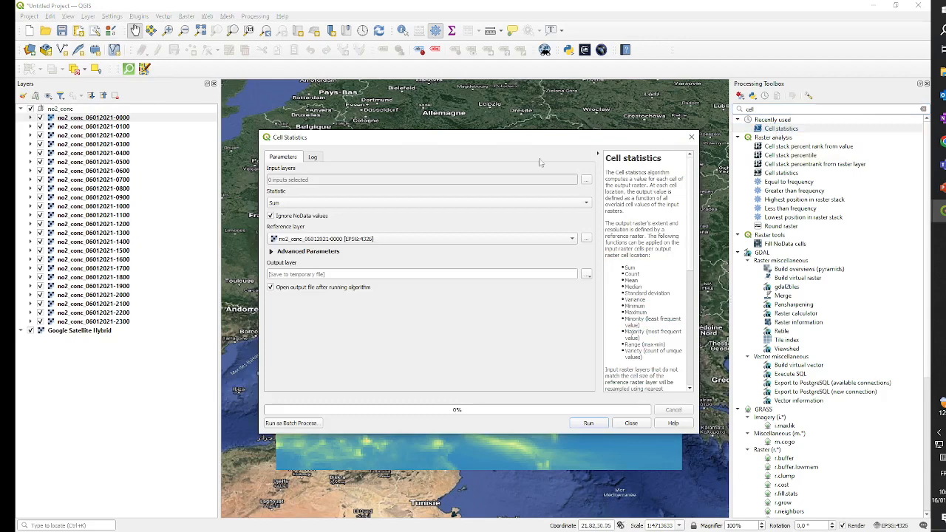
drag(535, 139, 554, 142)
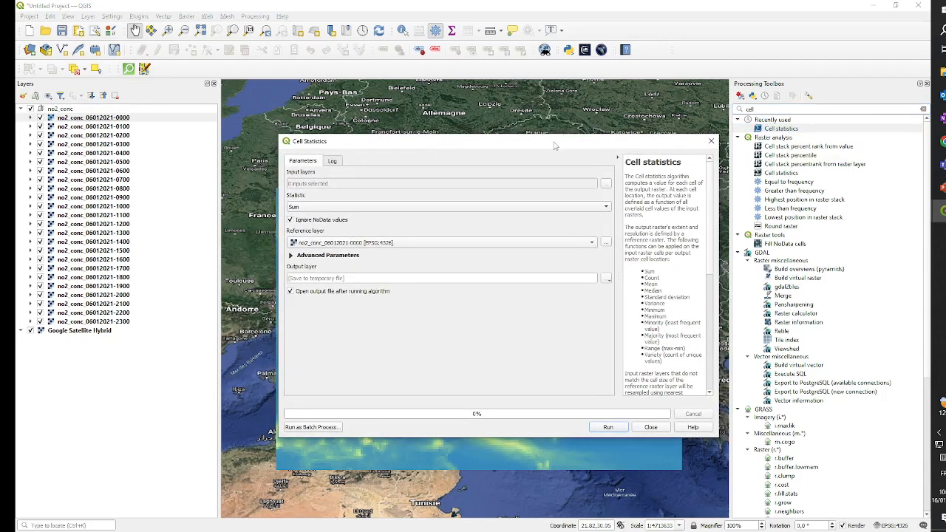
click(607, 184)
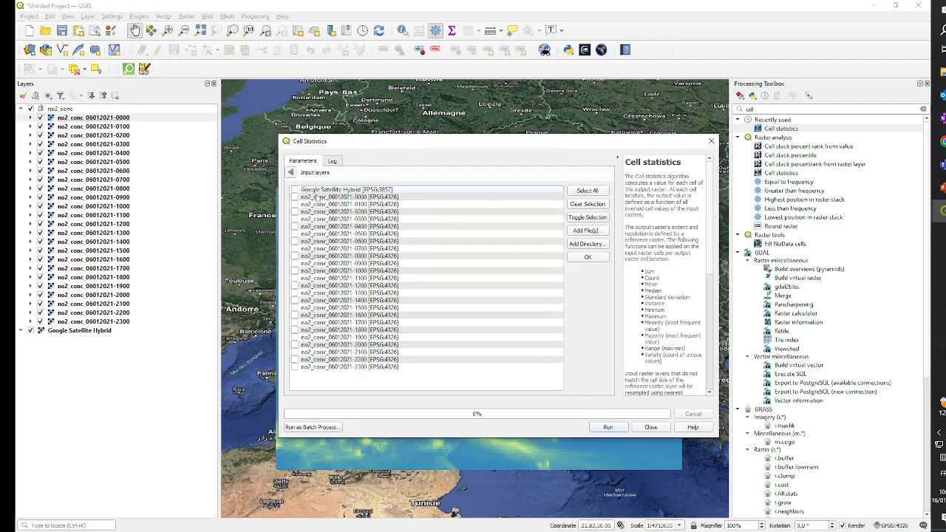
click(587, 192)
click(593, 257)
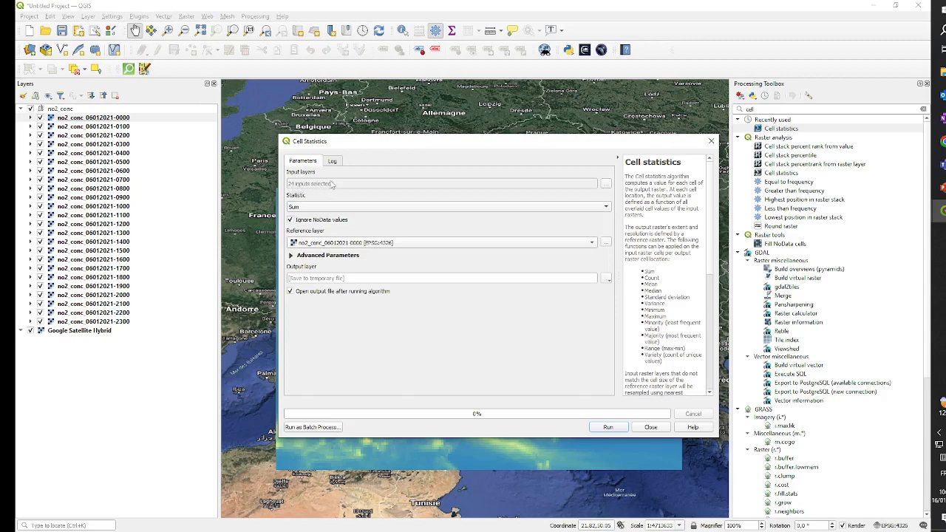
click(329, 247)
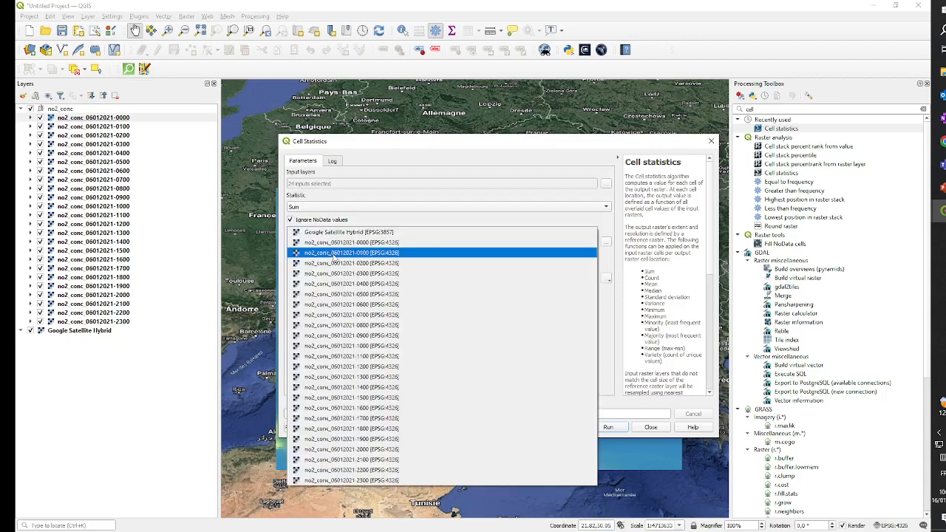
click(333, 243)
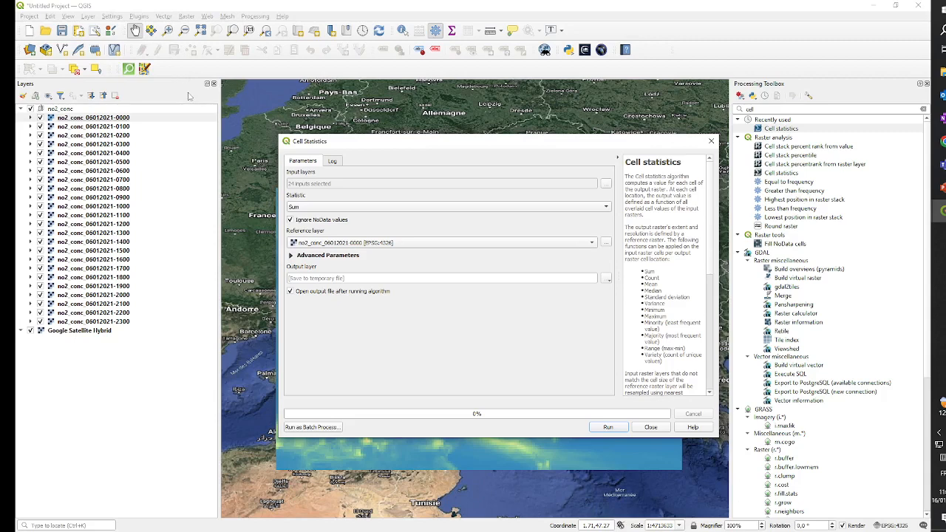
Set the statistic to Mean, run Cell statistics to a temporary output layer and close the tool
click(310, 211)
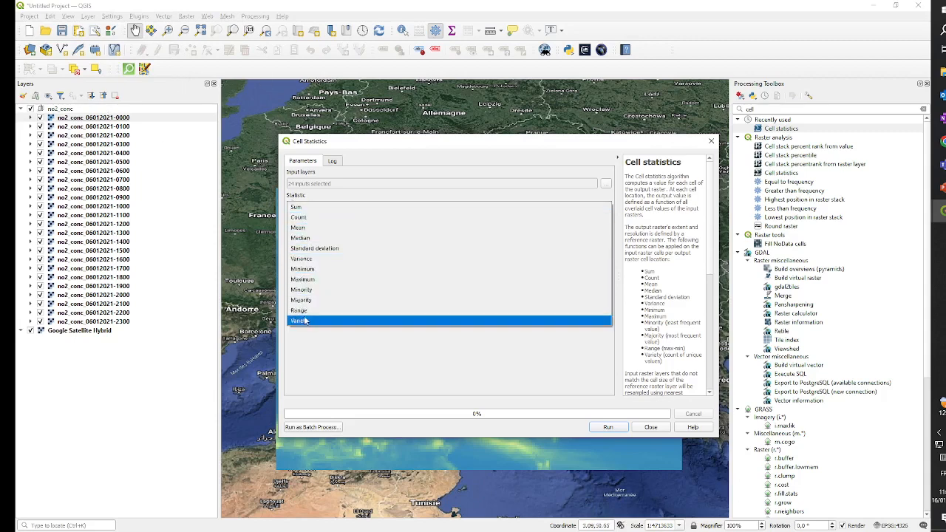
click(316, 230)
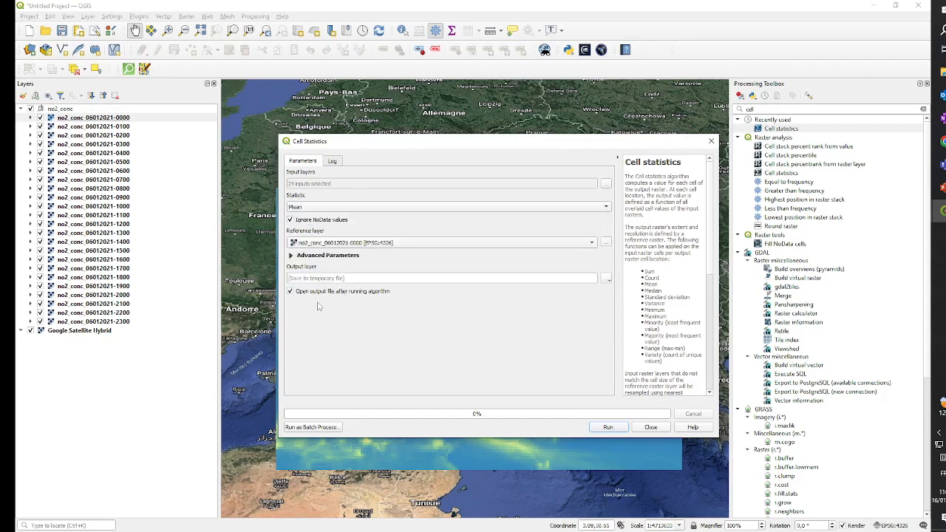
click(607, 428)
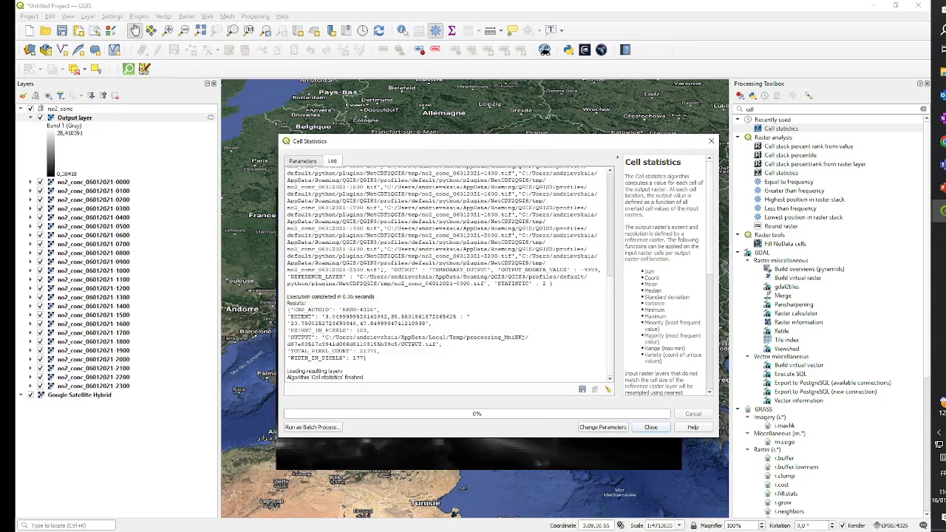
click(660, 429)
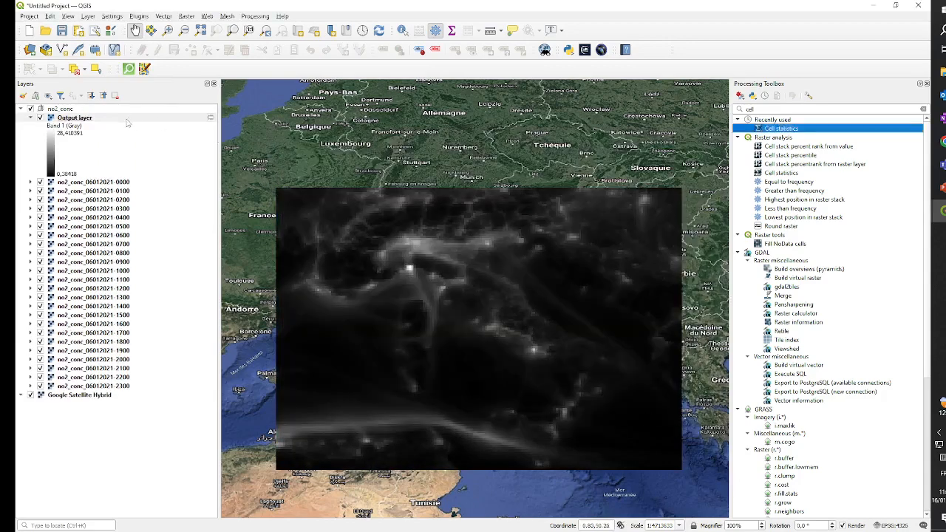
Collapse the Output layer's legend and compare it with the hourly layer beneath by hiding it and showing it again
click(31, 118)
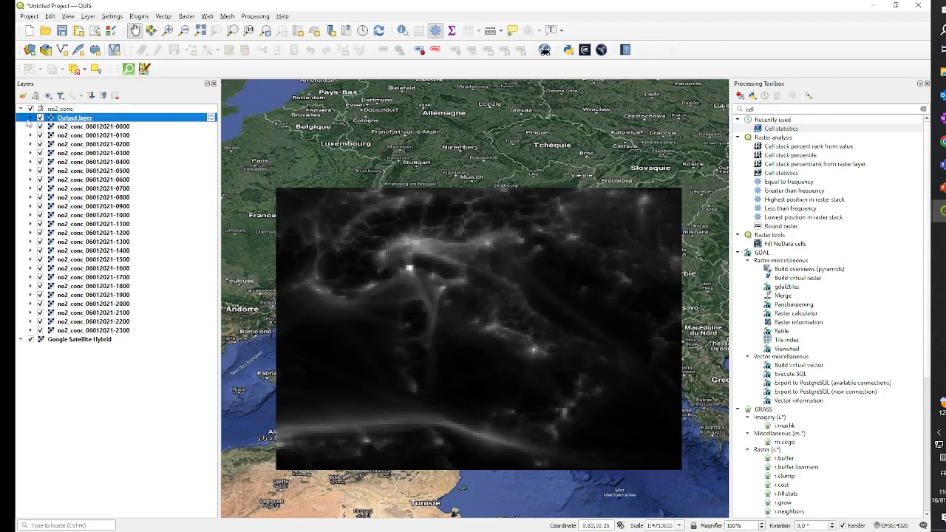
drag(553, 352, 541, 320)
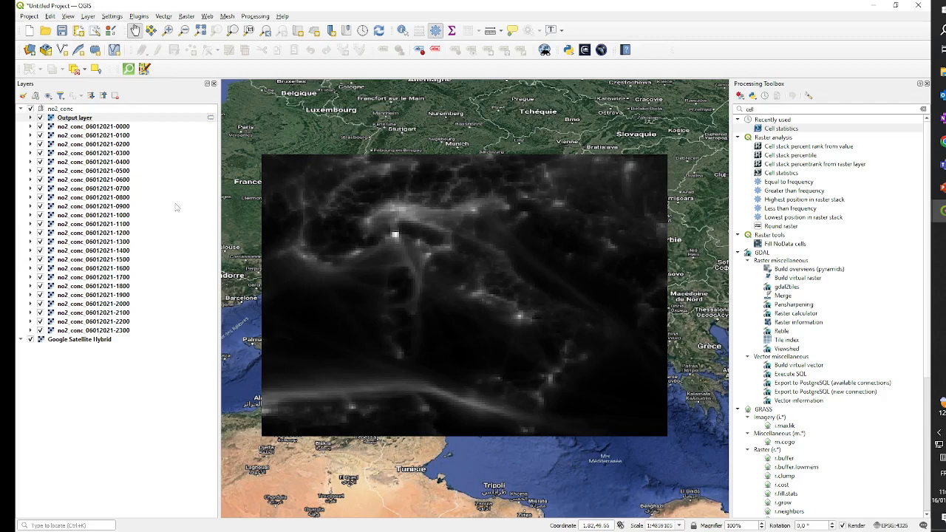
click(40, 118)
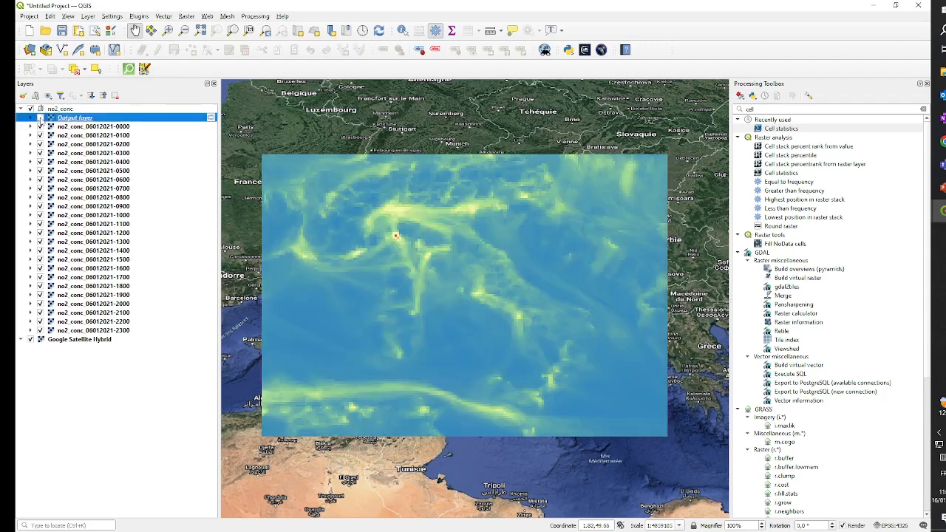
click(40, 118)
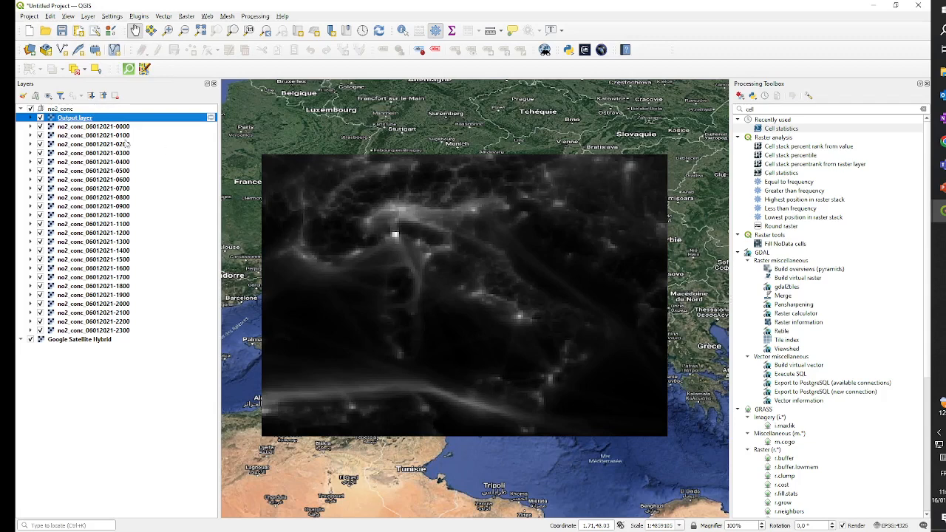
Change the Output layer's symbology to Singleband pseudocolor and move the properties dialog aside to uncover the map
double_click(82, 120)
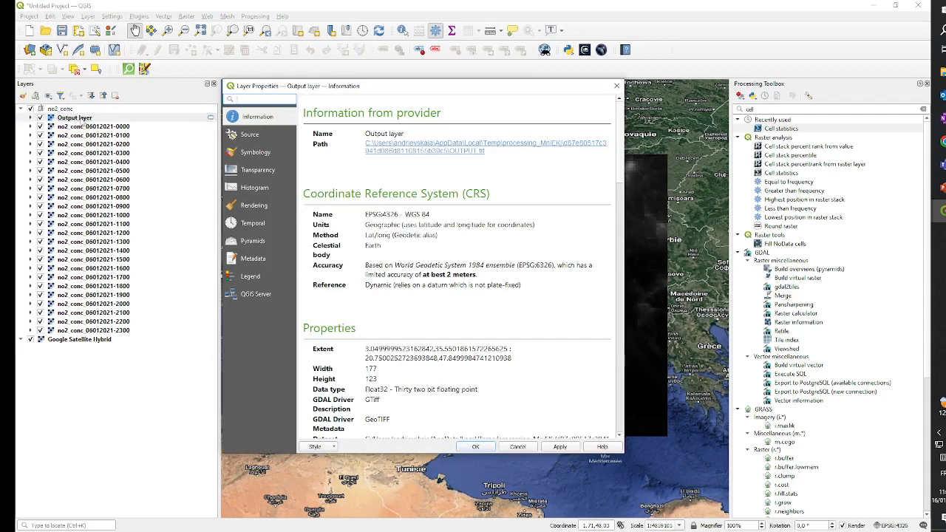
click(257, 155)
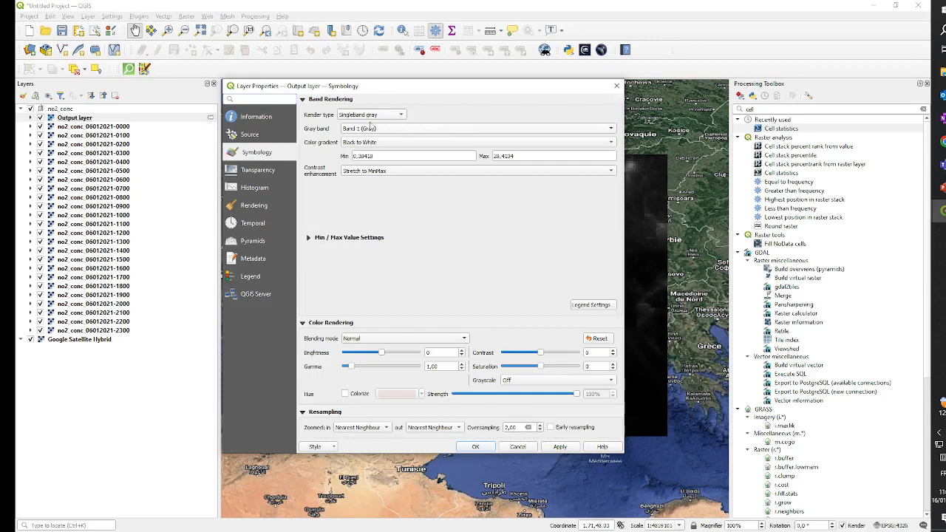
click(364, 117)
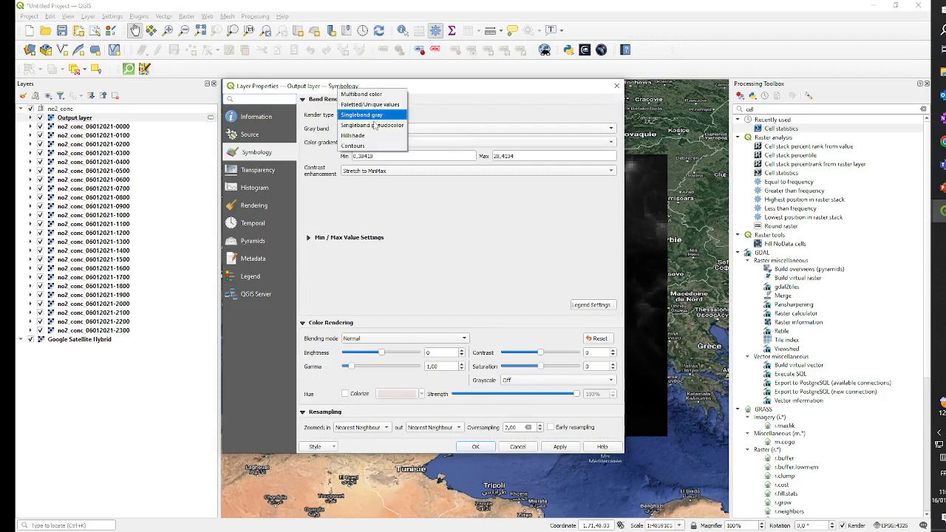
click(373, 117)
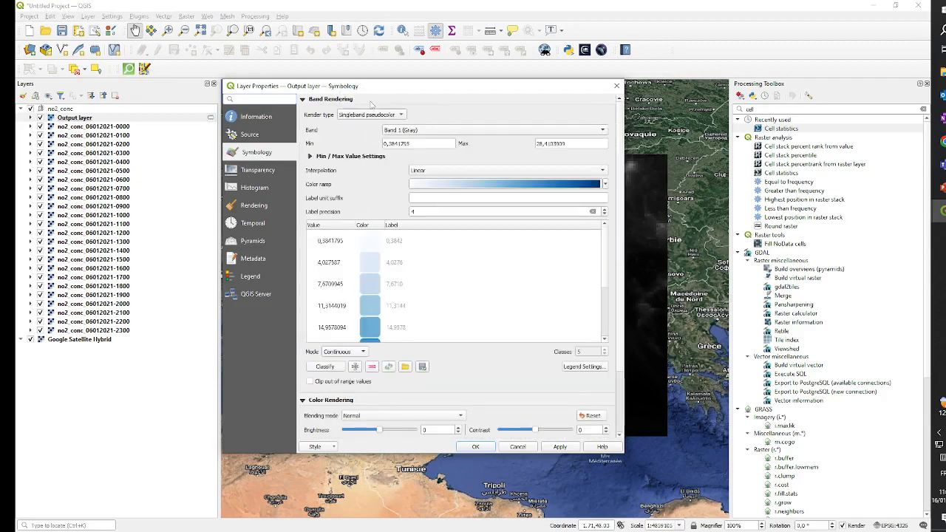
drag(433, 90, 693, 89)
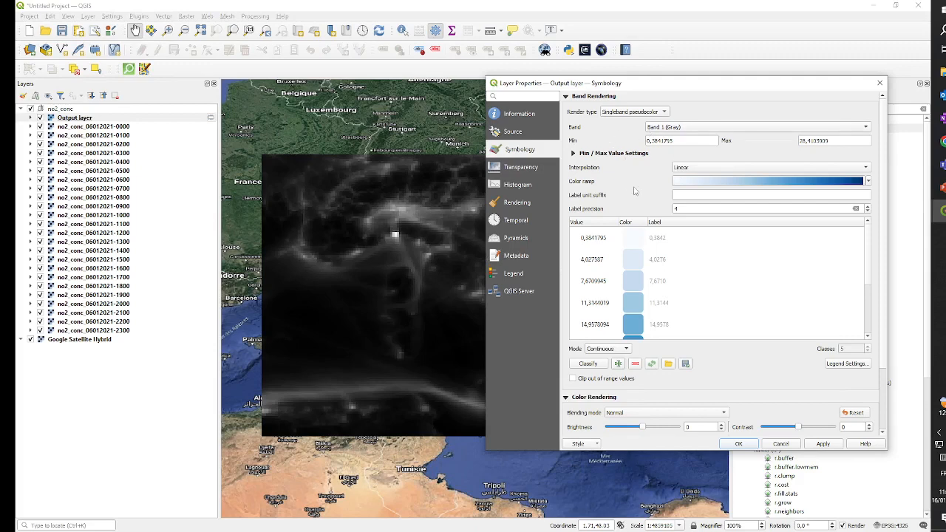
Apply the Spectral color ramp to the Output layer's symbology and invert it so it runs from blue to red
click(869, 181)
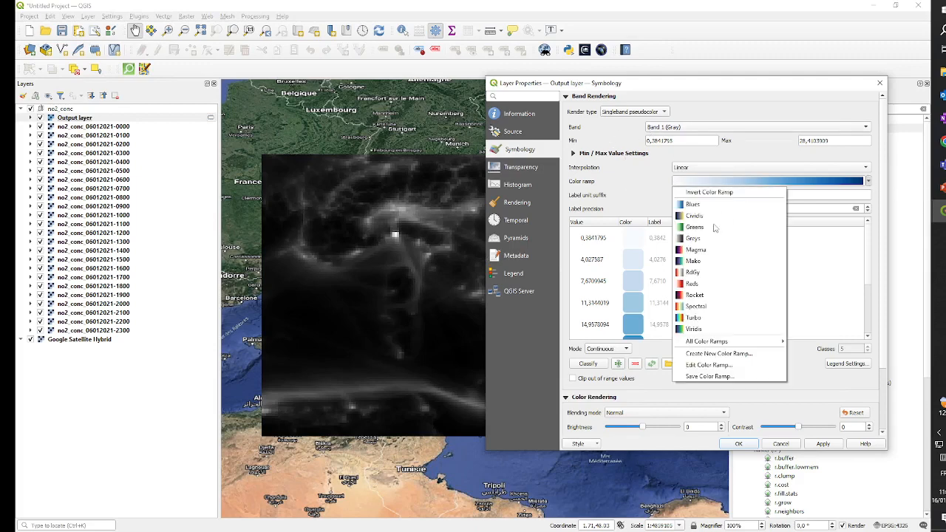
click(698, 306)
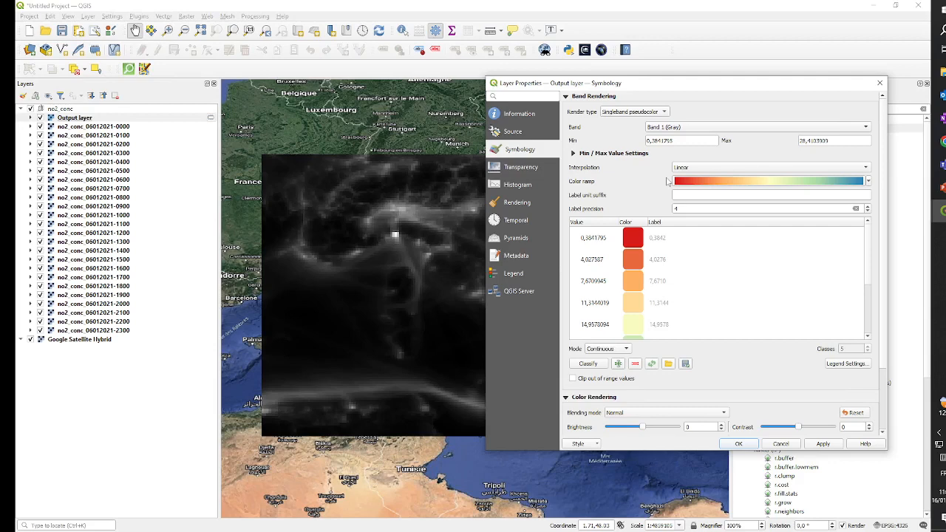
click(868, 181)
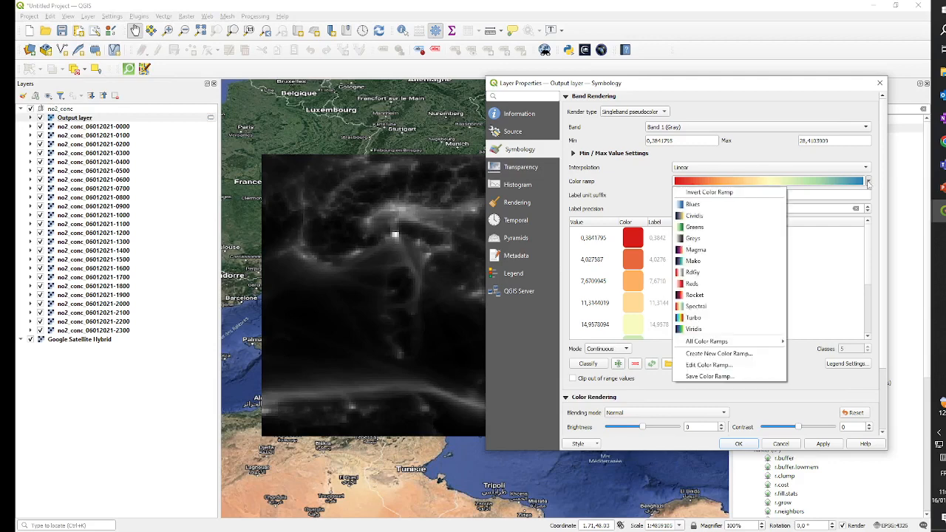
click(728, 193)
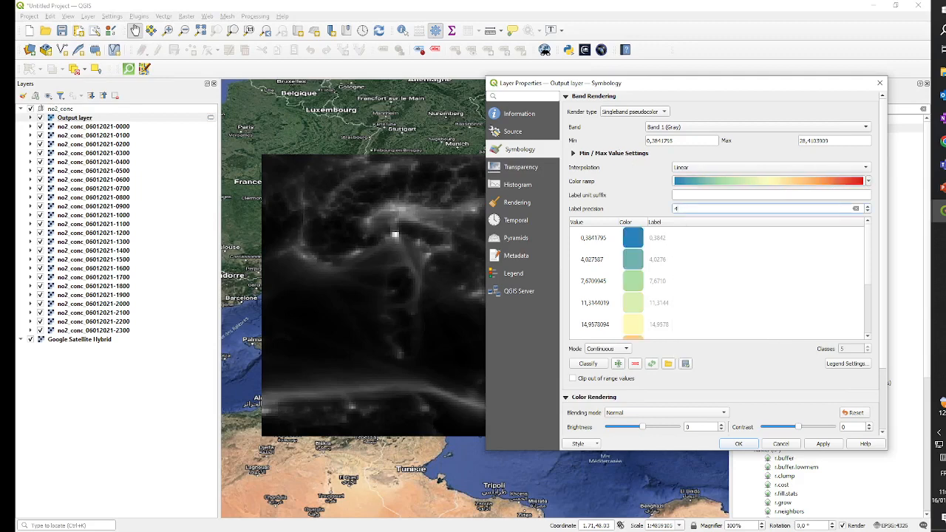
Set the label precision to 2 and the color ramp's value range to minimum 0 and maximum 25
key(BackSpace)
text(2)
drag(676, 140, 662, 140)
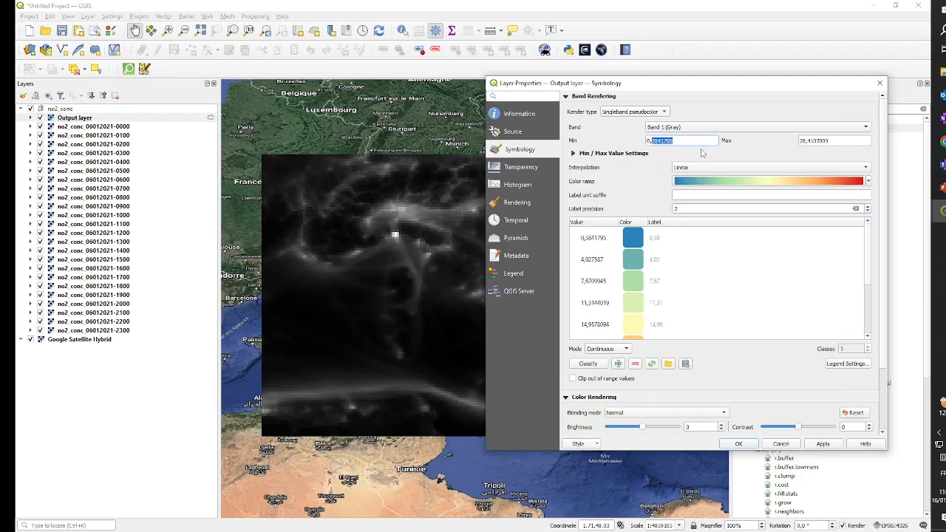
key(BackSpace)
key(BackSpace)
drag(830, 140, 807, 141)
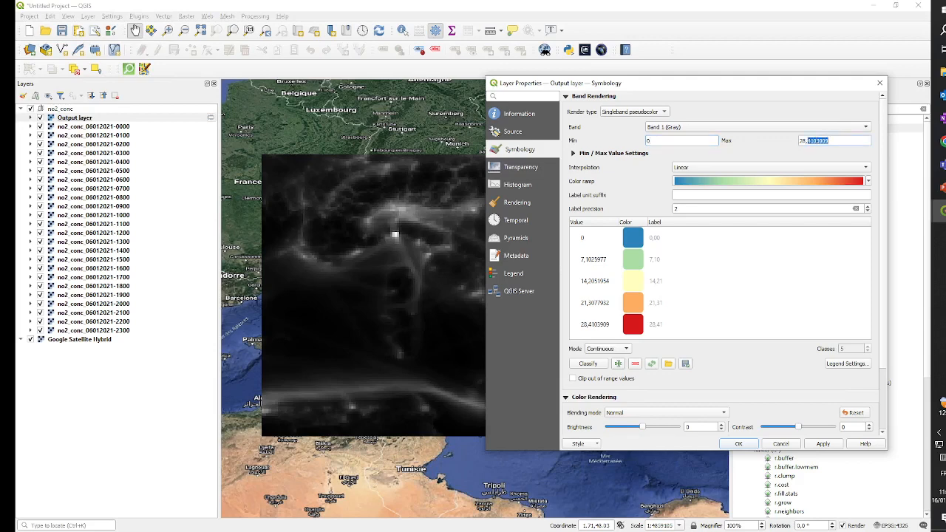
text(5)
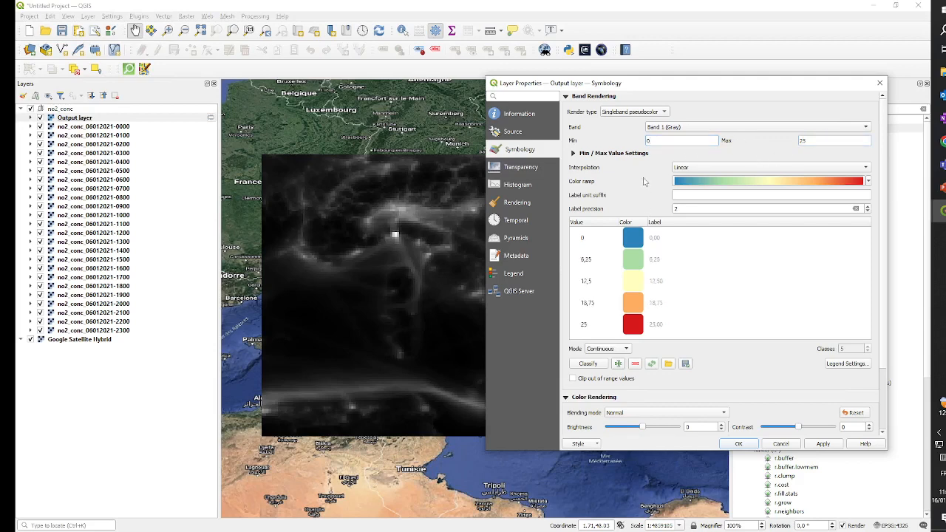
Classify the Output layer in Equal Interval mode, apply the style to the map and close the layer properties
click(610, 351)
click(606, 359)
scroll(650, 233, down, 1)
scroll(648, 270, up, 1)
click(823, 444)
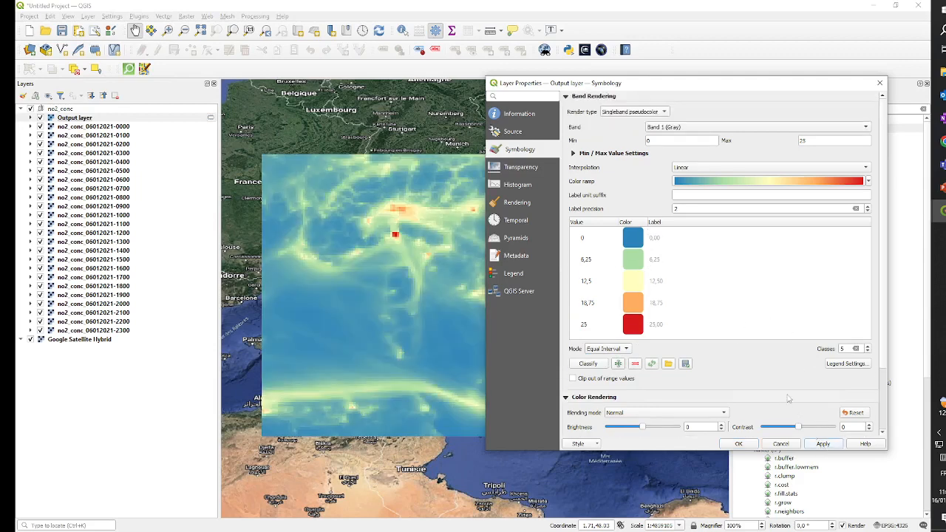
click(740, 444)
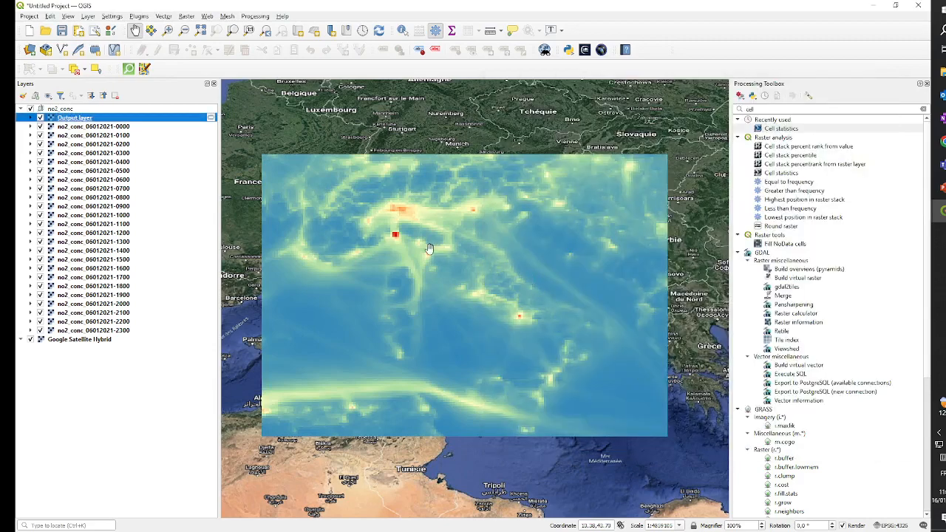
scroll(429, 249, up, 1)
scroll(429, 249, down, 1)
Open the Data Source Manager for adding a vector layer
click(88, 15)
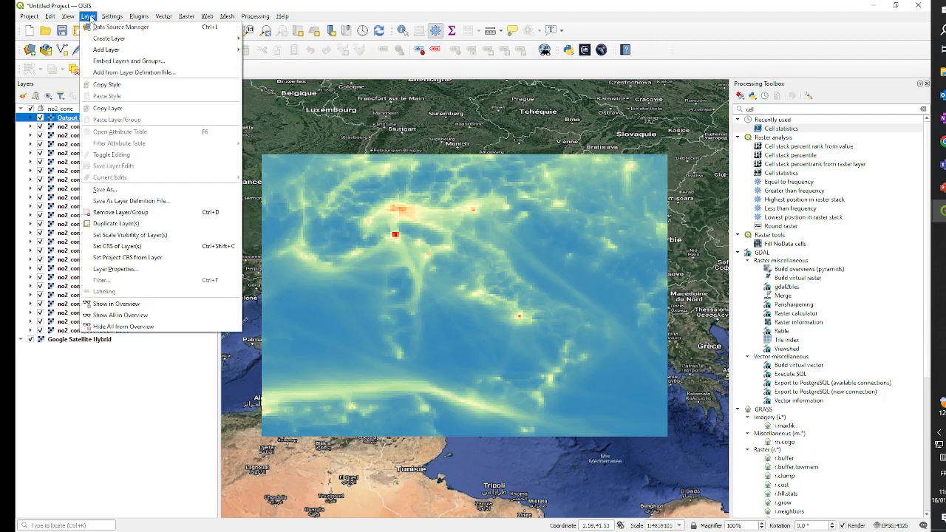
mouse_move(107, 50)
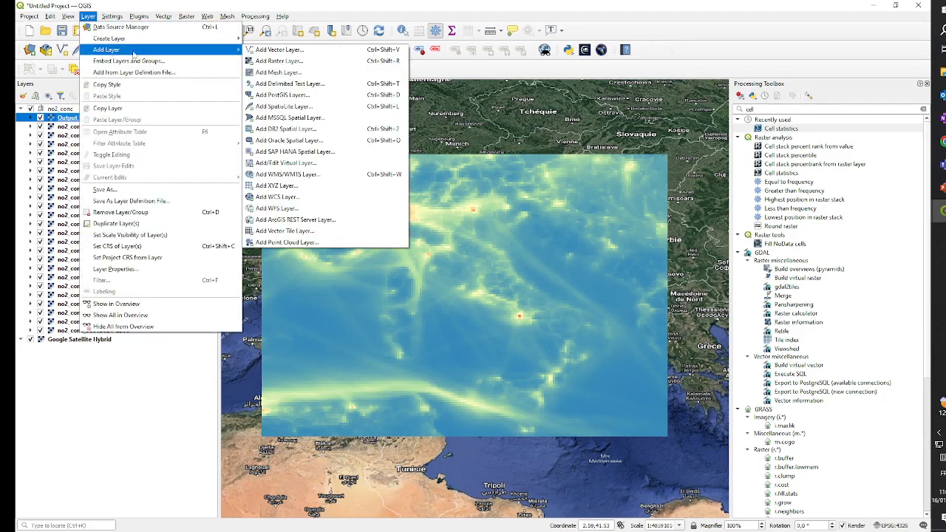
click(259, 51)
drag(407, 223, 414, 111)
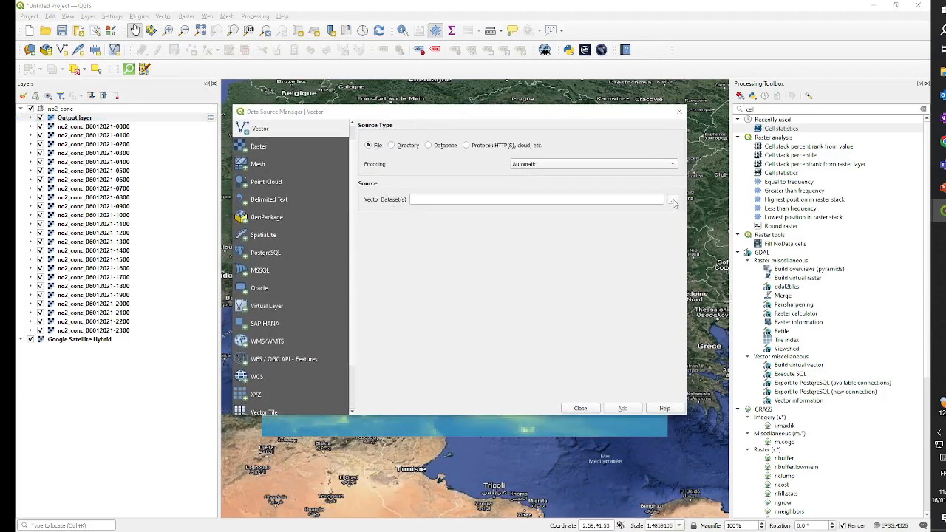
Try to load italian_cities.csv from the NOV-FE-1429-DT-015_QGIS urban folder as a vector dataset
click(673, 200)
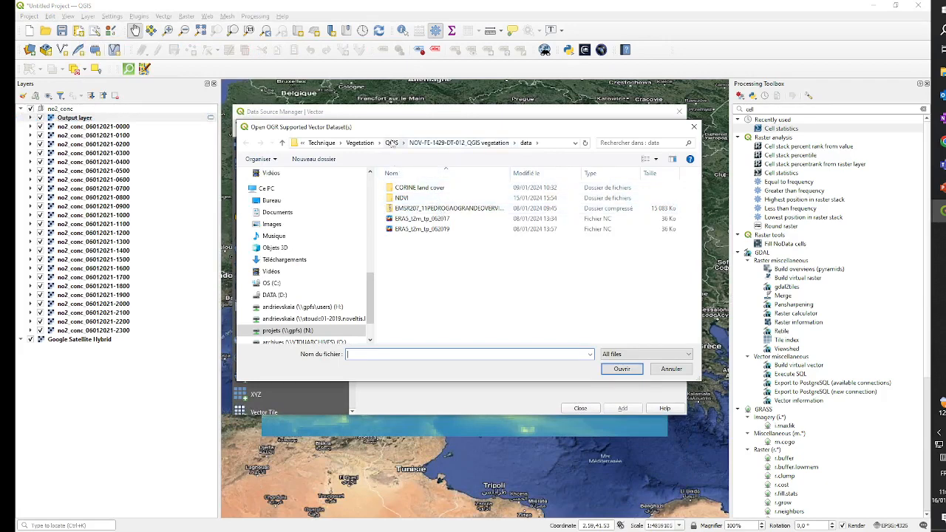
click(322, 143)
double_click(399, 209)
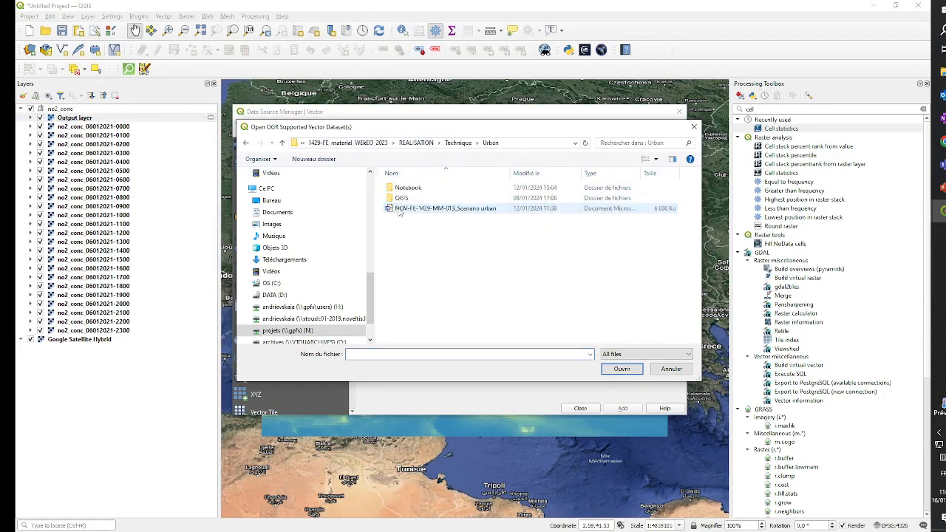
double_click(407, 198)
double_click(414, 189)
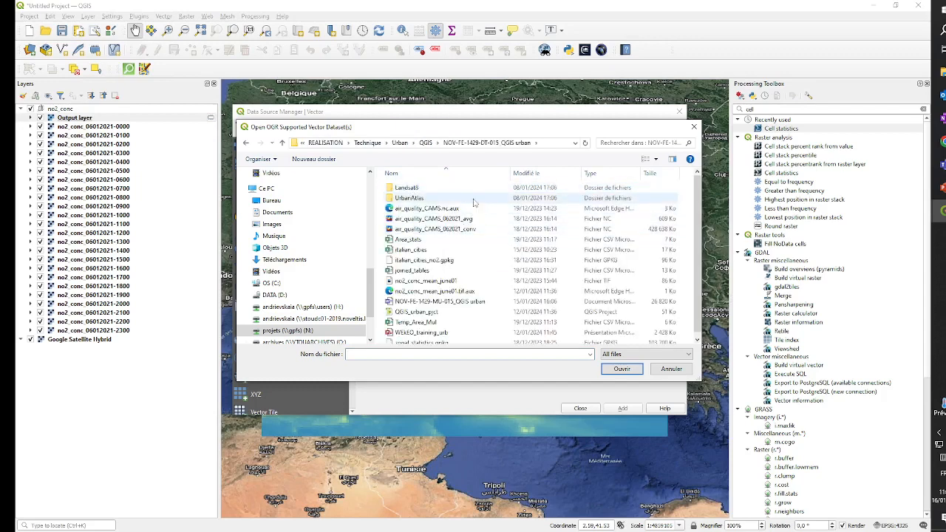
scroll(474, 202, down, 1)
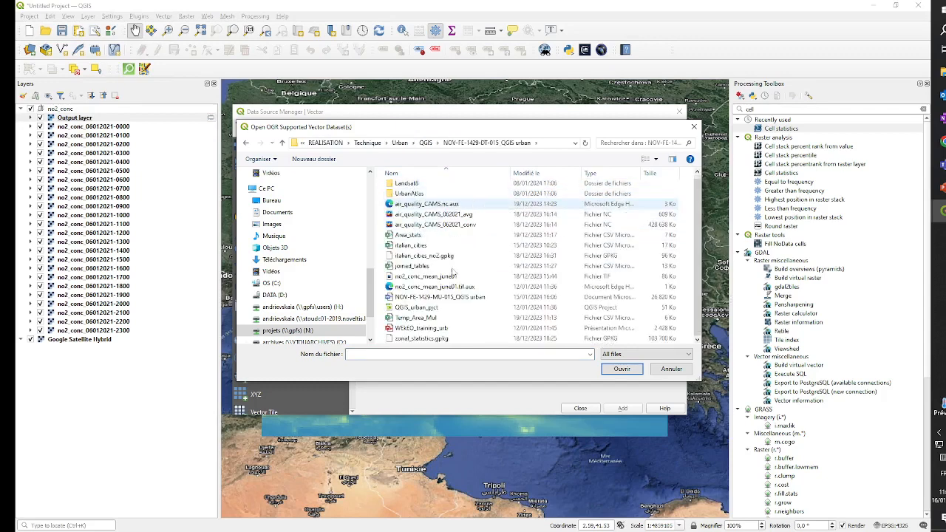
click(407, 249)
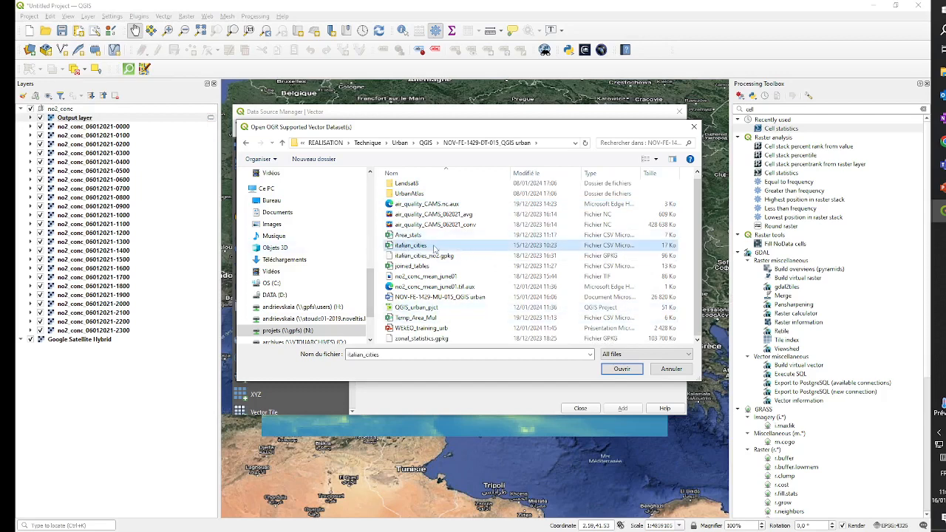
click(622, 369)
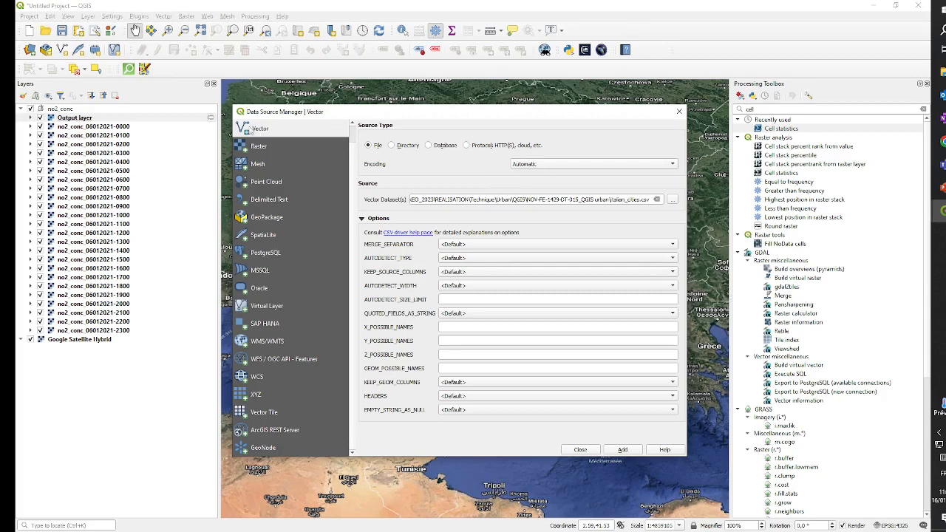
Switch to the delimited text source and load the italian_cities CSV file from the QGIS urban folder
click(259, 201)
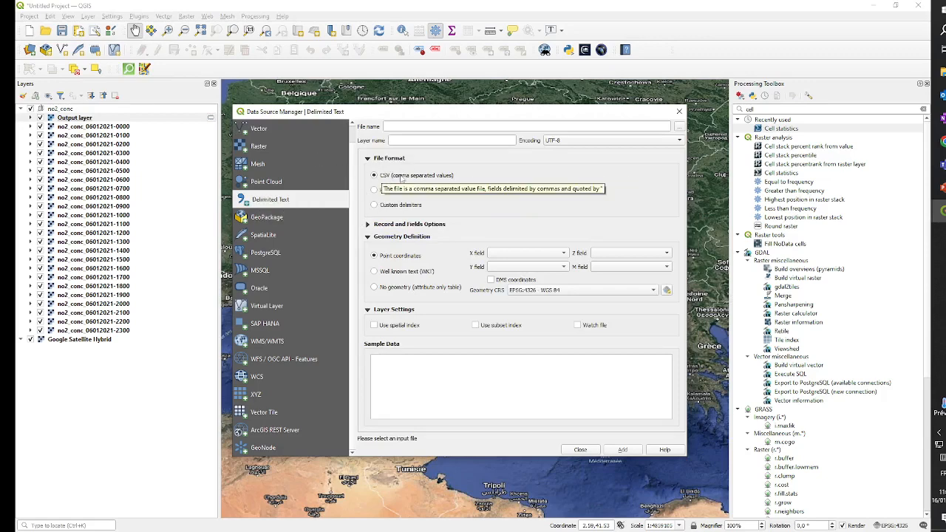
click(679, 127)
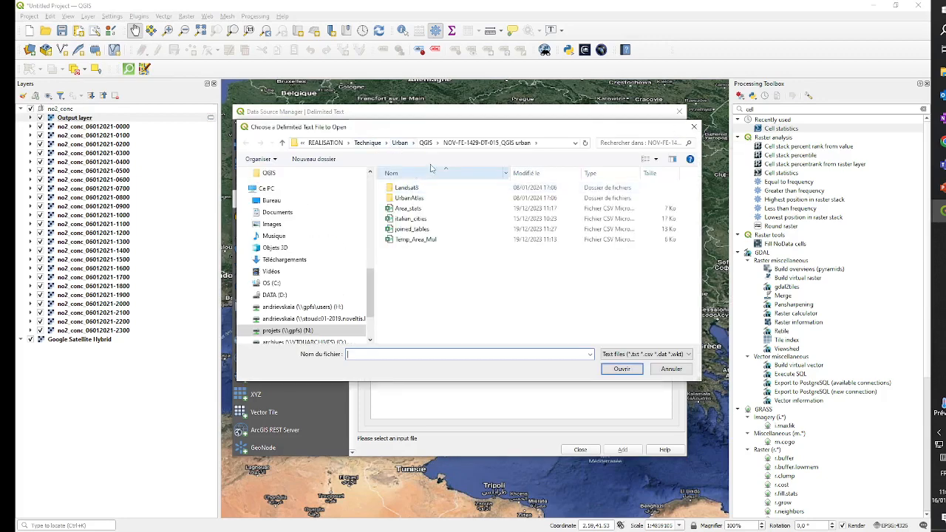
click(411, 219)
click(622, 368)
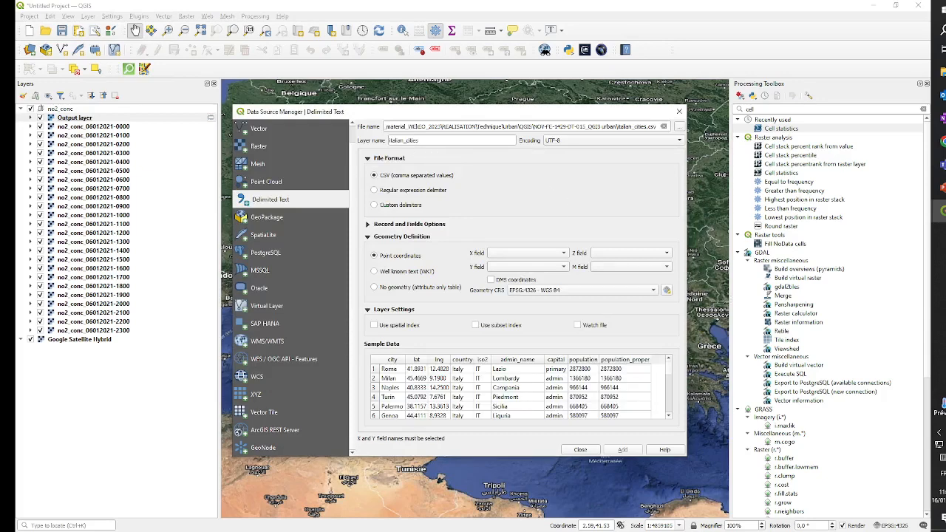
Define the point coordinates of the italian_cities file with lng as X field and lat as Y field
click(523, 255)
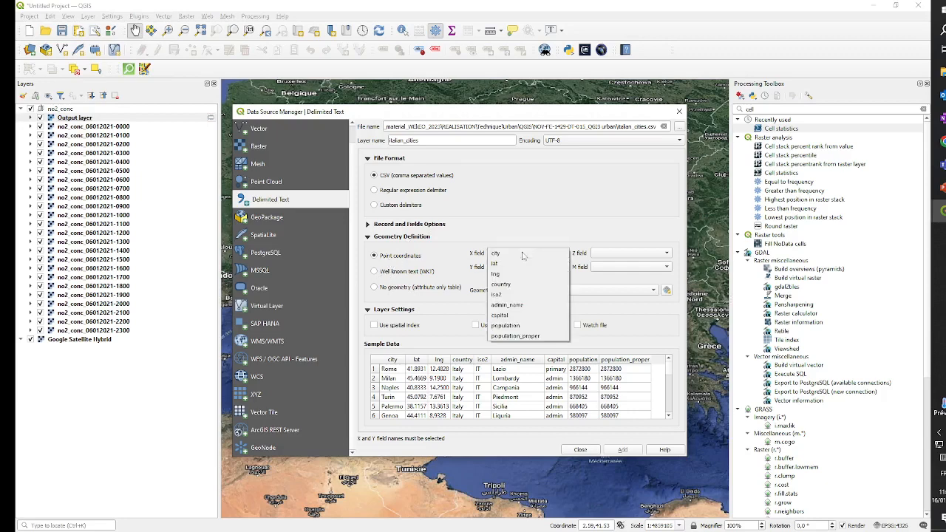
click(494, 280)
click(515, 268)
click(506, 283)
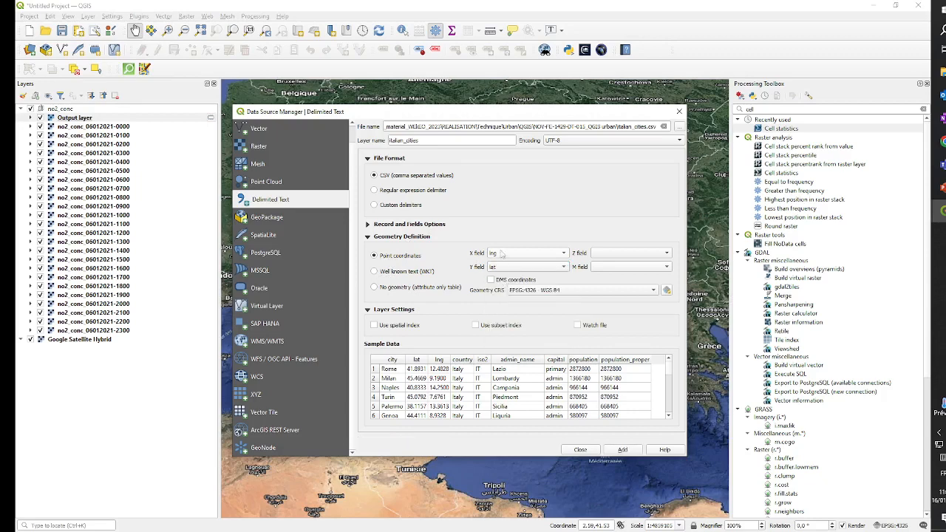
Review the record options and sample data, add the italian_cities layer to the map and close the Data Source Manager
click(368, 225)
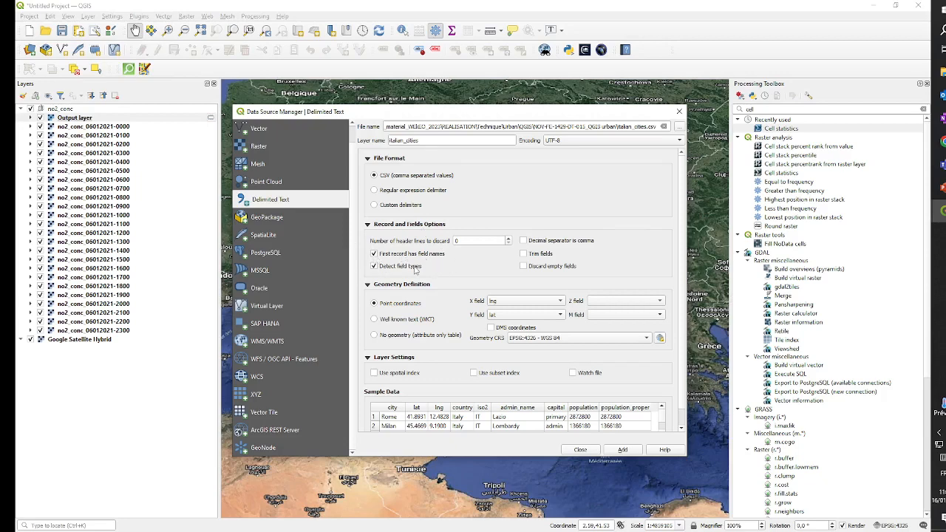
scroll(416, 270, down, 1)
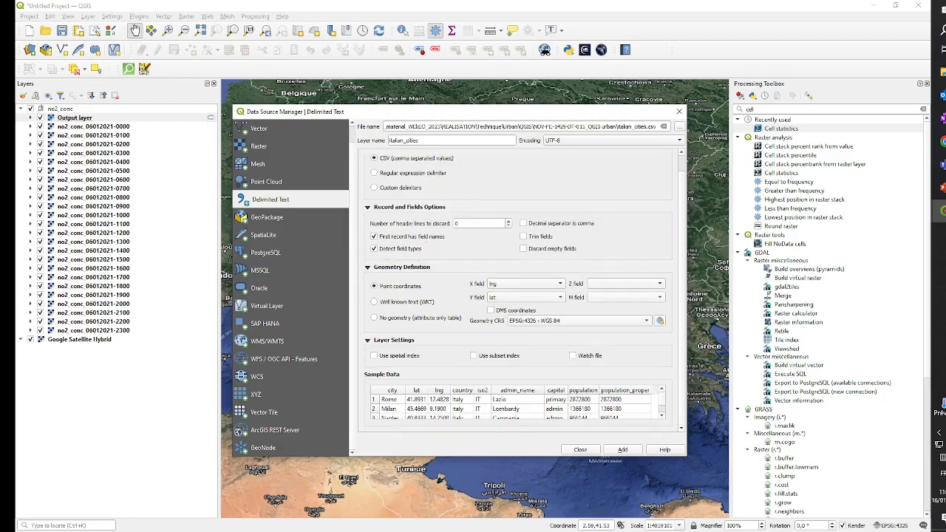
scroll(415, 405, down, 1)
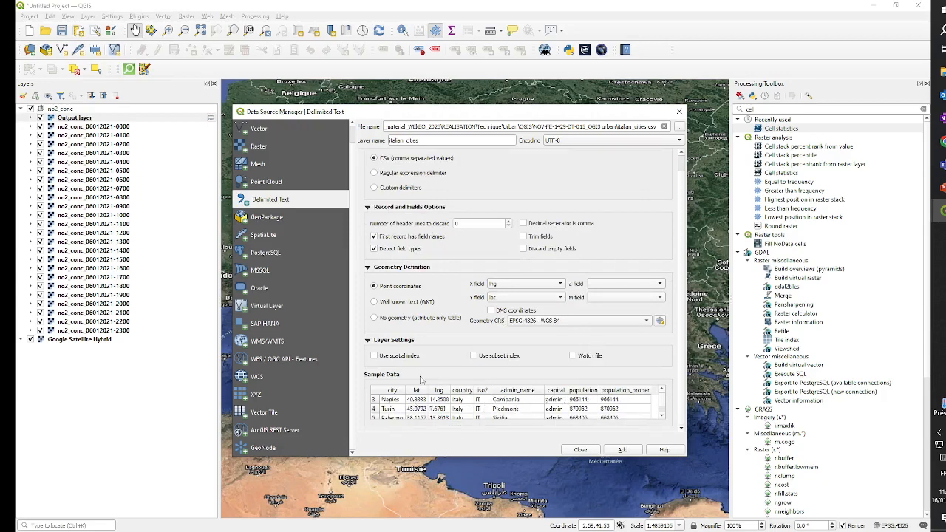
scroll(427, 261, up, 1)
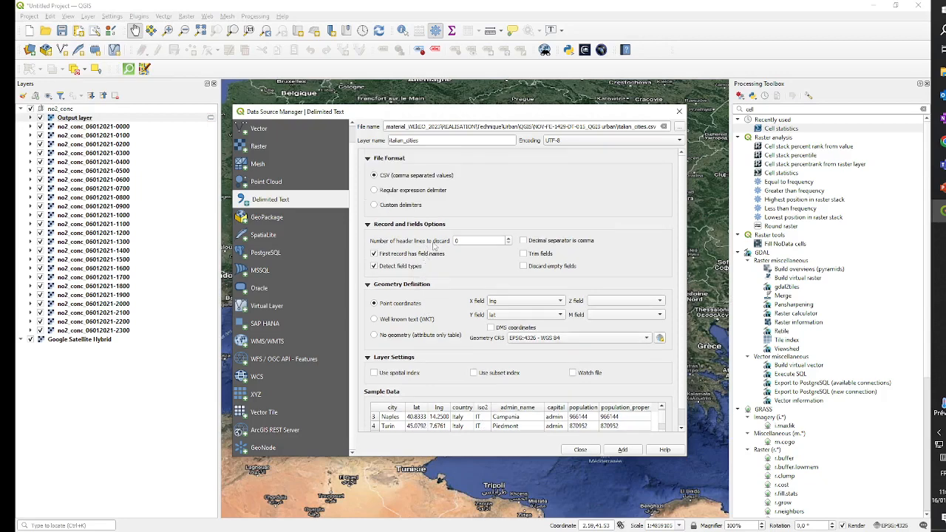
click(624, 451)
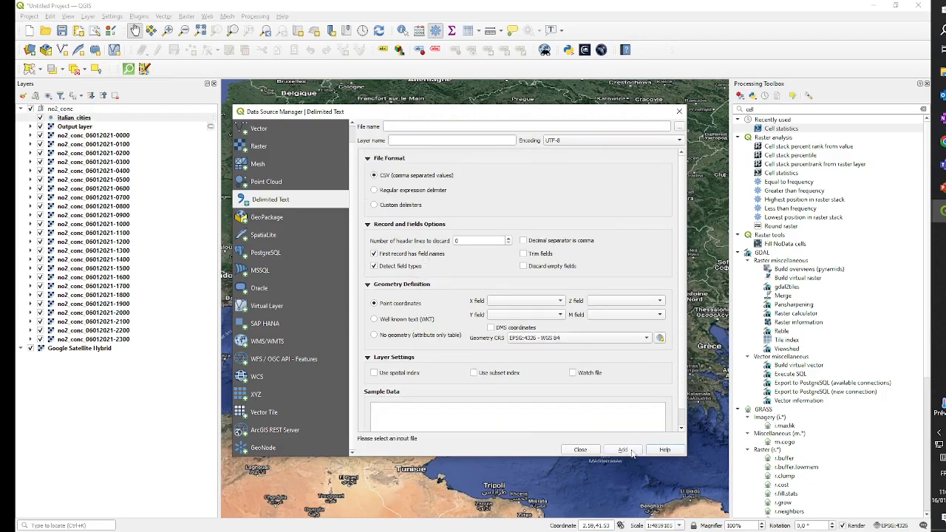
click(580, 450)
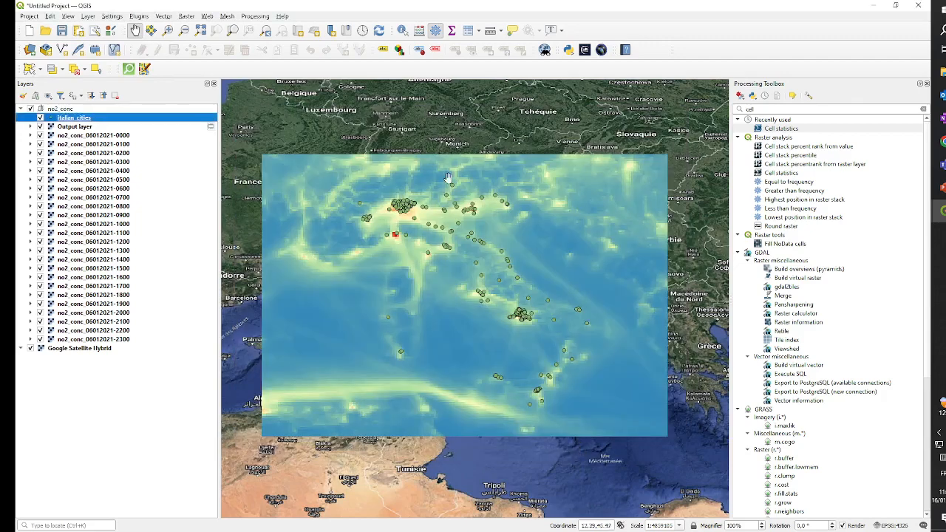
Examine how the Italian city points lie relative to the areas of high NO2 concentration
scroll(405, 246, up, 2)
scroll(500, 264, down, 2)
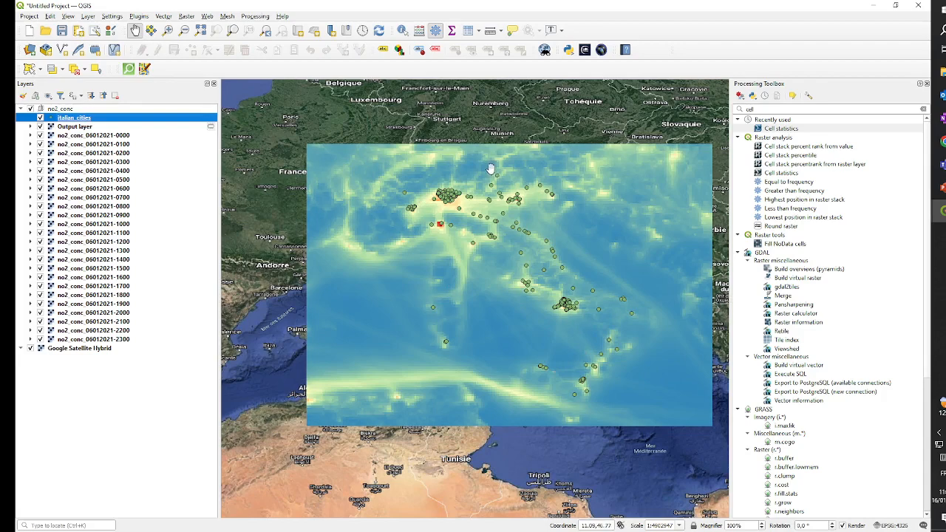
scroll(439, 189, up, 5)
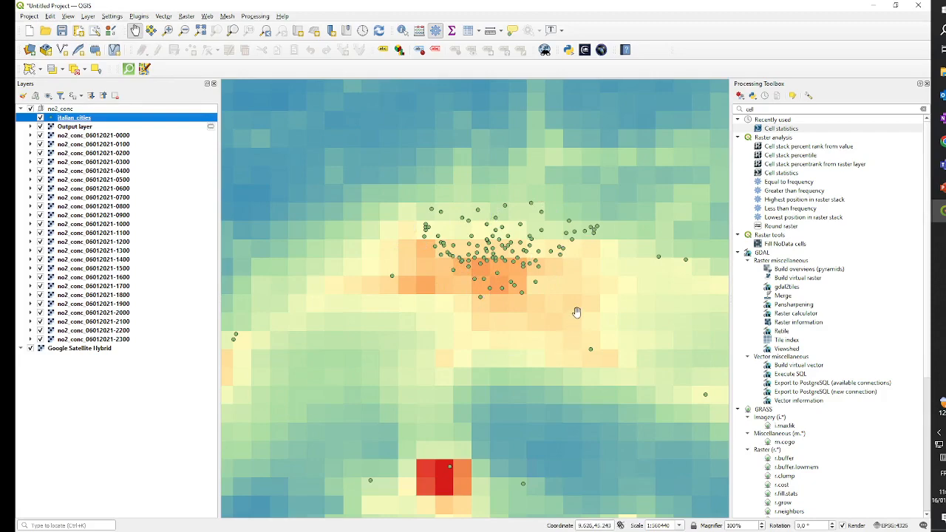
scroll(577, 311, down, 2)
drag(596, 346, 471, 315)
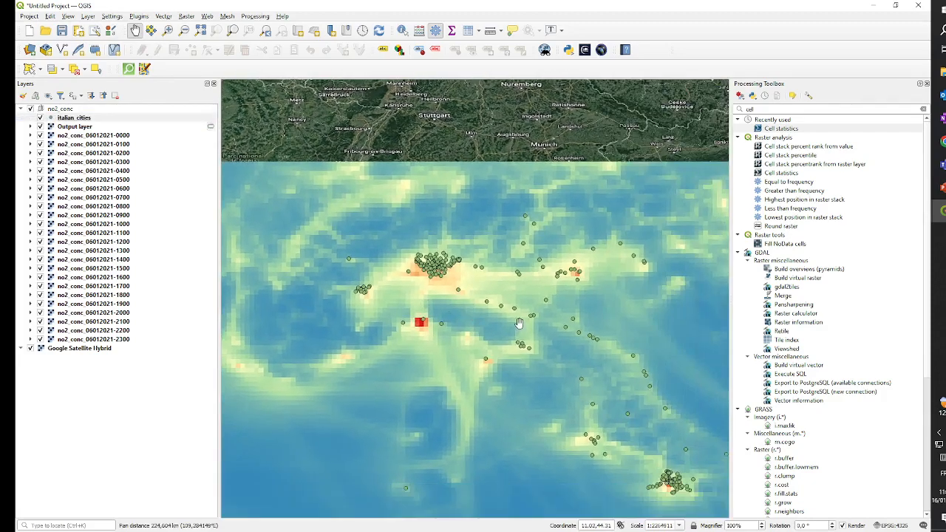
scroll(520, 325, down, 1)
drag(540, 340, 490, 319)
scroll(492, 320, up, 1)
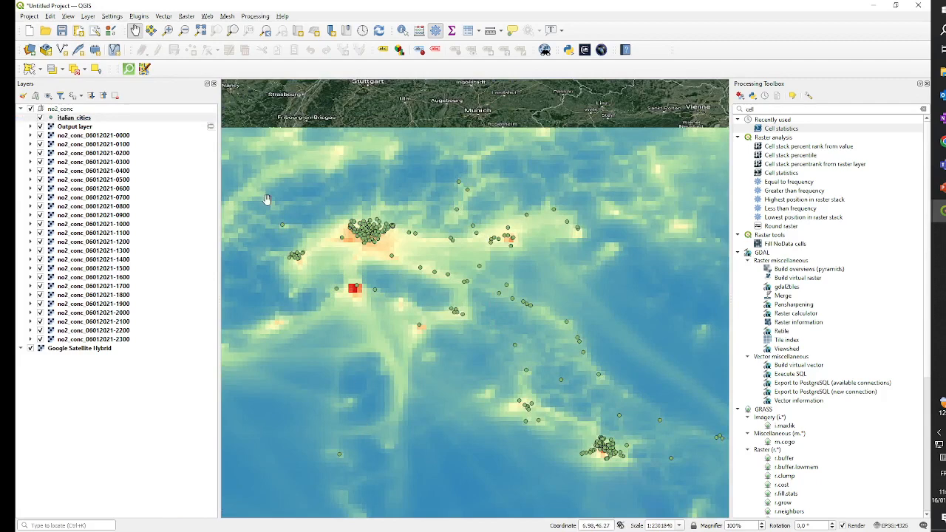
Filter the italian_cities layer with the expression "population" >= 150000
right_click(92, 118)
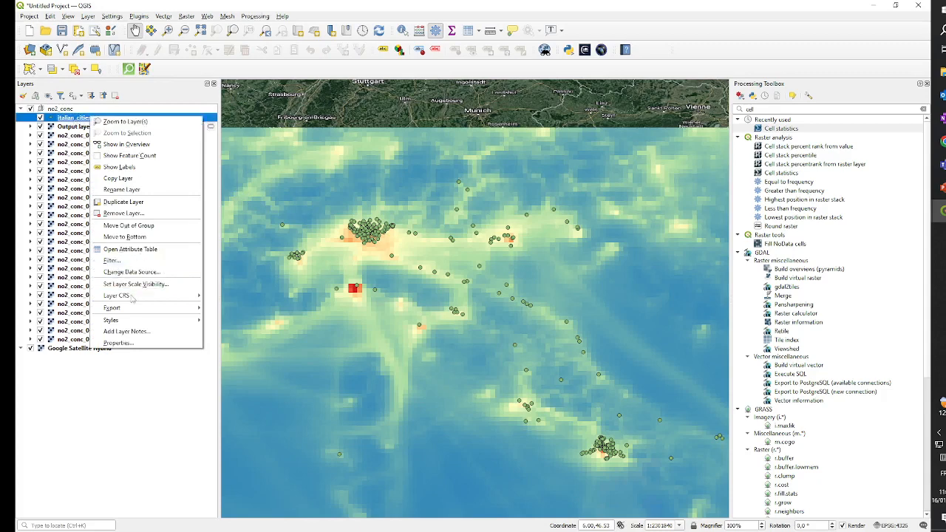
click(112, 261)
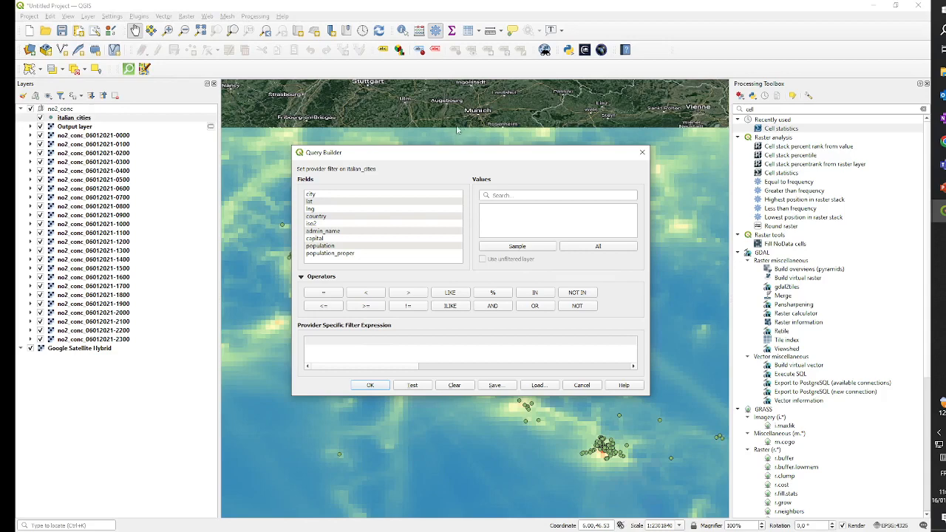
double_click(319, 246)
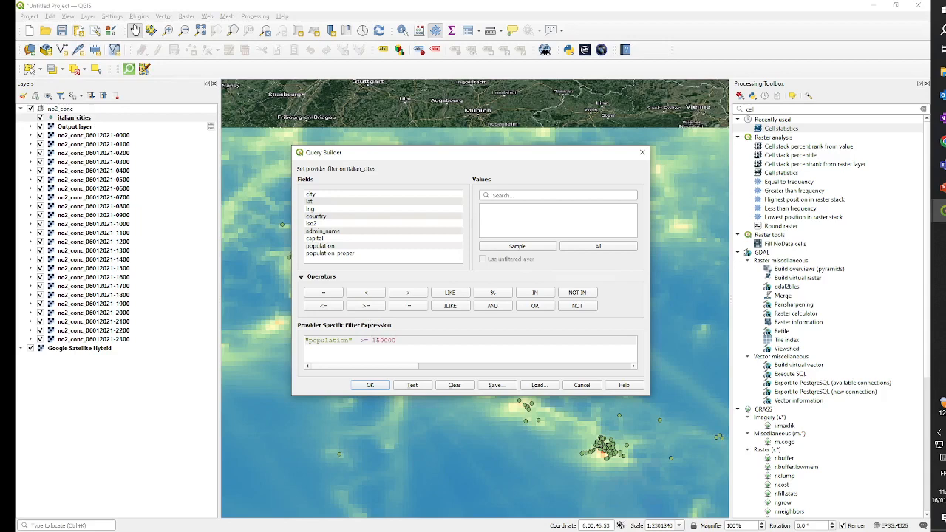
click(368, 386)
drag(508, 342, 482, 301)
scroll(529, 351, down, 1)
drag(529, 351, 509, 338)
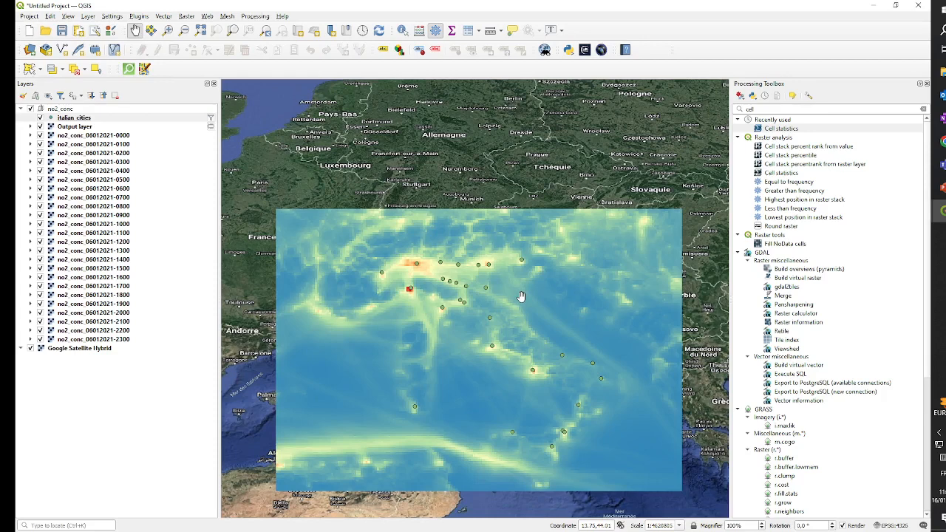
scroll(479, 298, up, 1)
scroll(478, 298, down, 2)
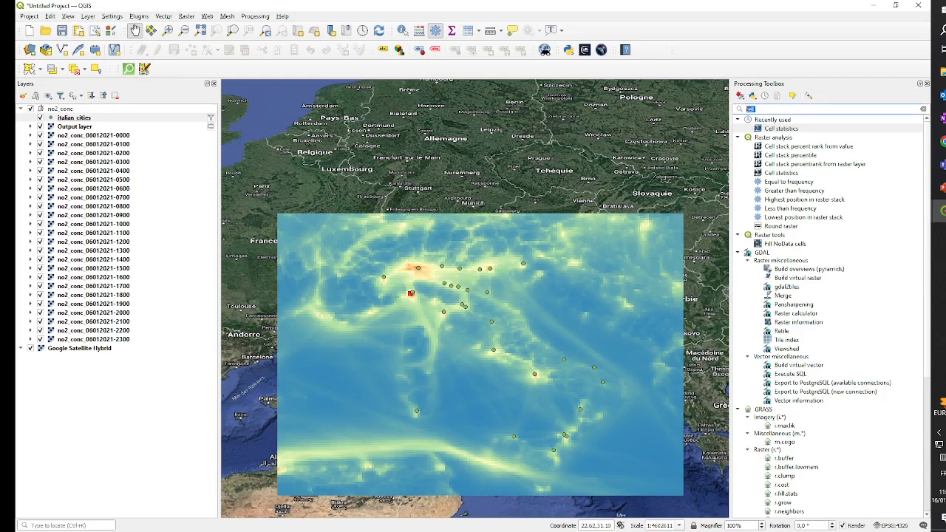
Search the processing tools for "Sample" and open Sample raster values
key(BackSpace)
key(BackSpace)
key(BackSpace)
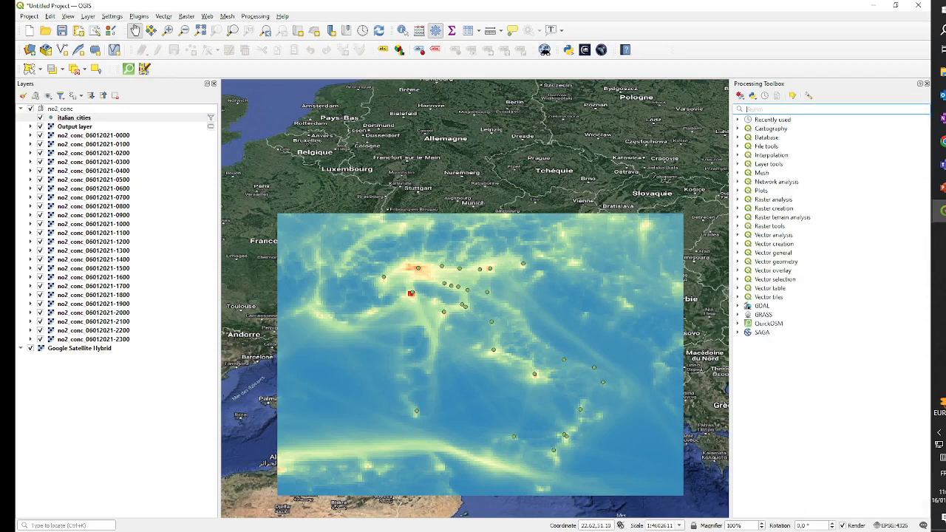
text(Sample)
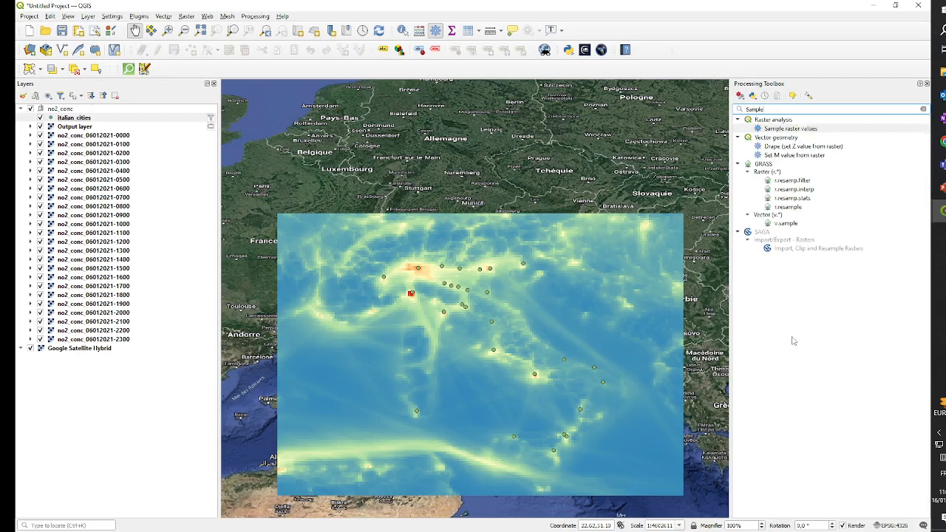
double_click(790, 130)
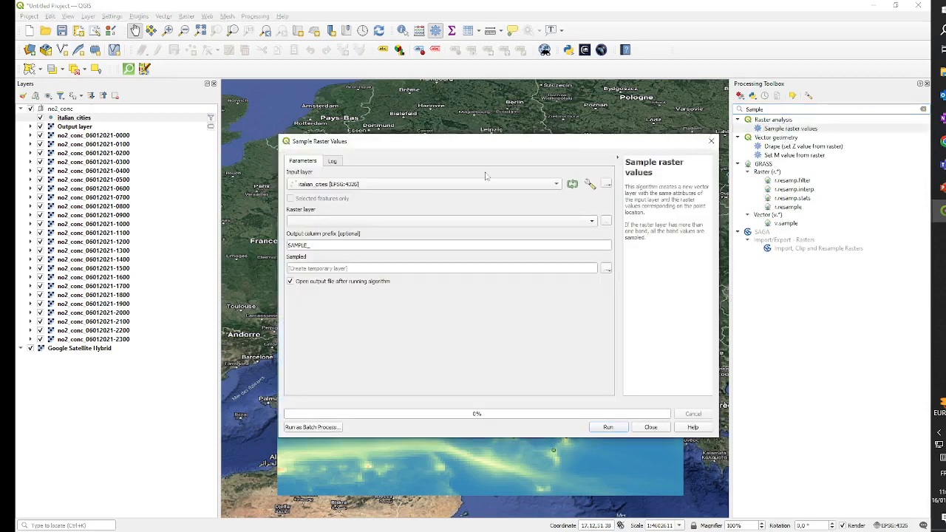
Keep italian_cities as the input layer for sampling and choose Output layer as the raster layer
click(429, 187)
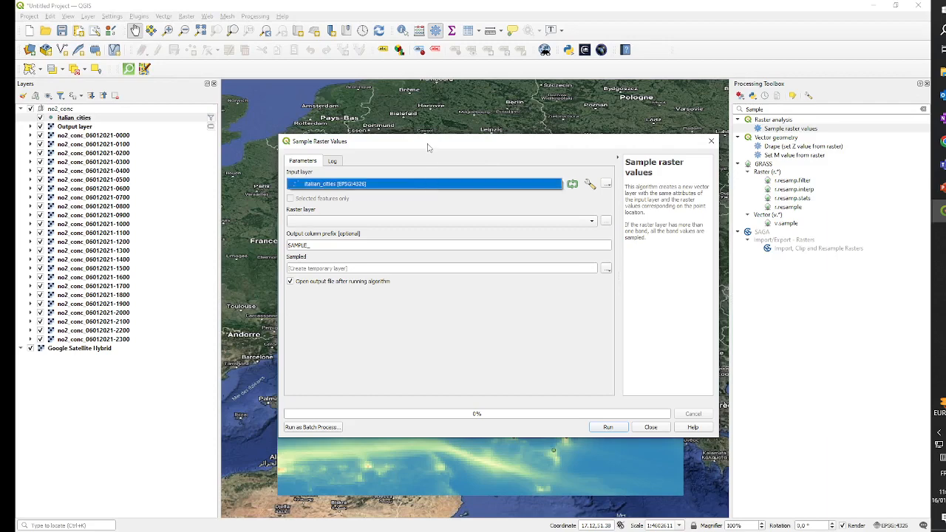
click(429, 187)
click(373, 222)
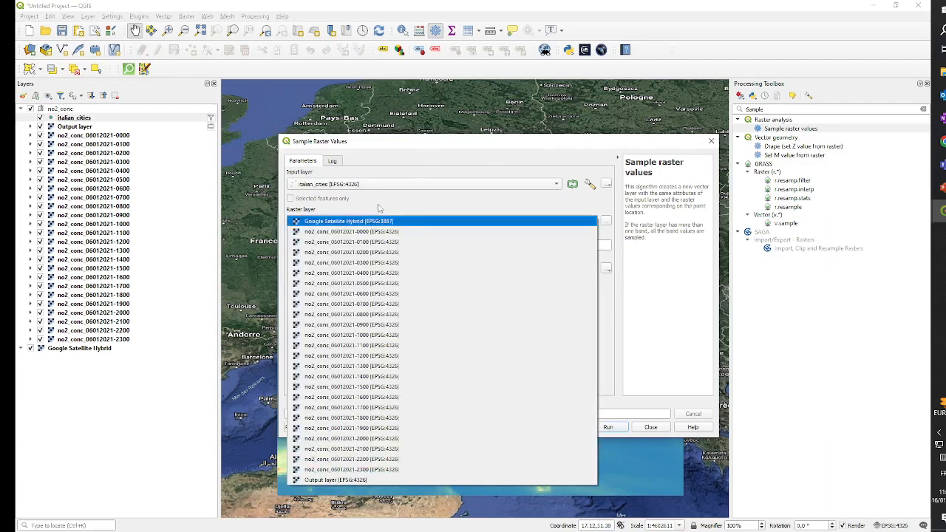
click(329, 479)
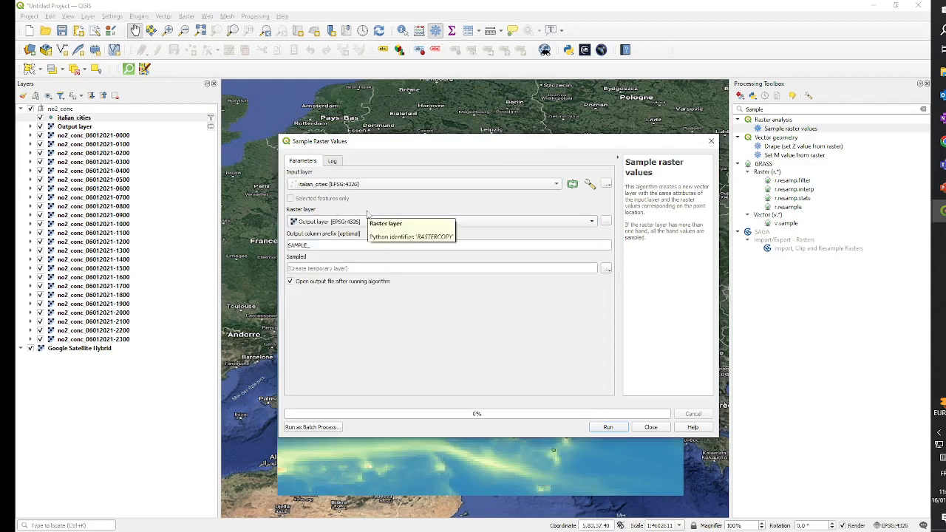
Run the raster sampling with the column prefix SAMPLE_ and a temporary output layer, then close the tool
click(309, 245)
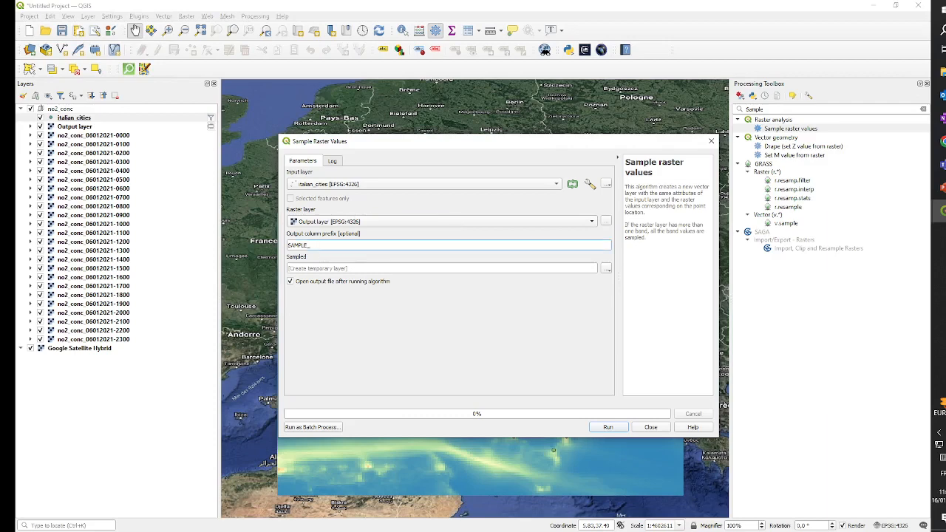
click(608, 427)
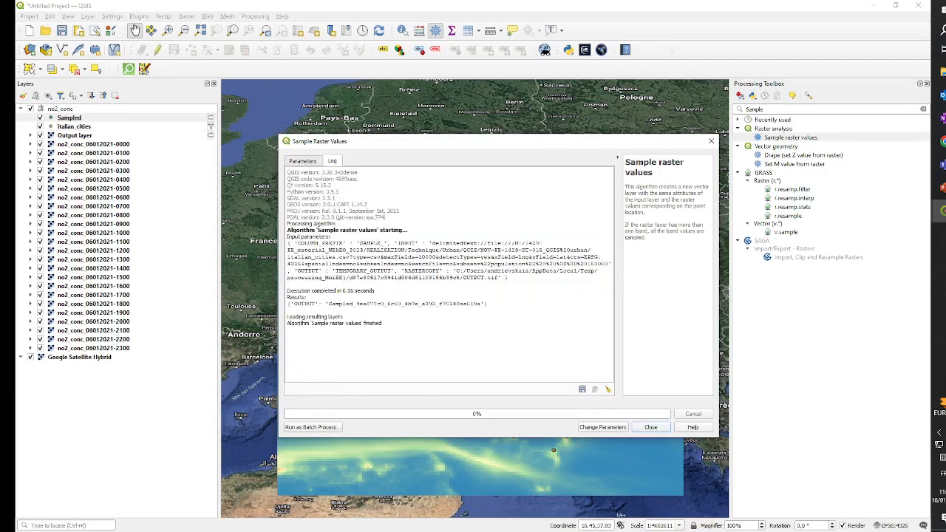
click(651, 428)
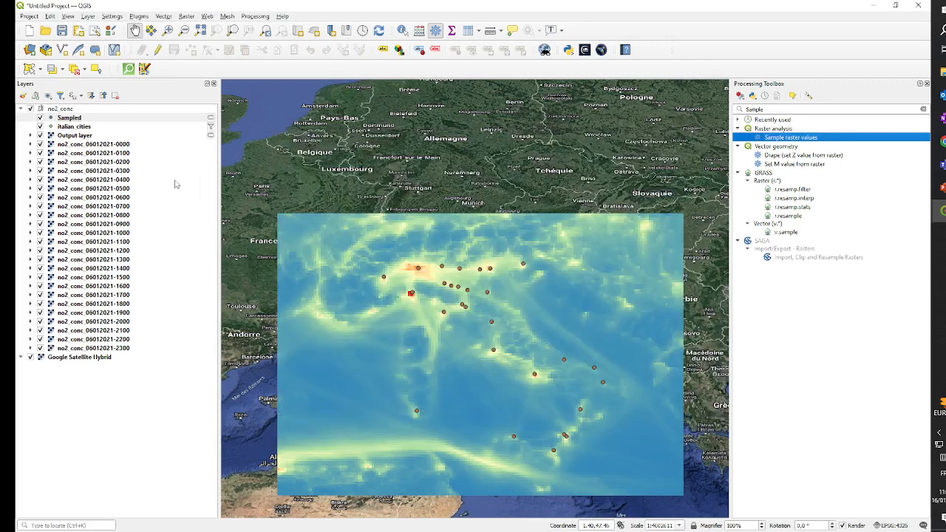
Move the Sampled and italian_cities layers out of the no2_conc group to the start of the layer order
click(76, 128)
click(74, 119)
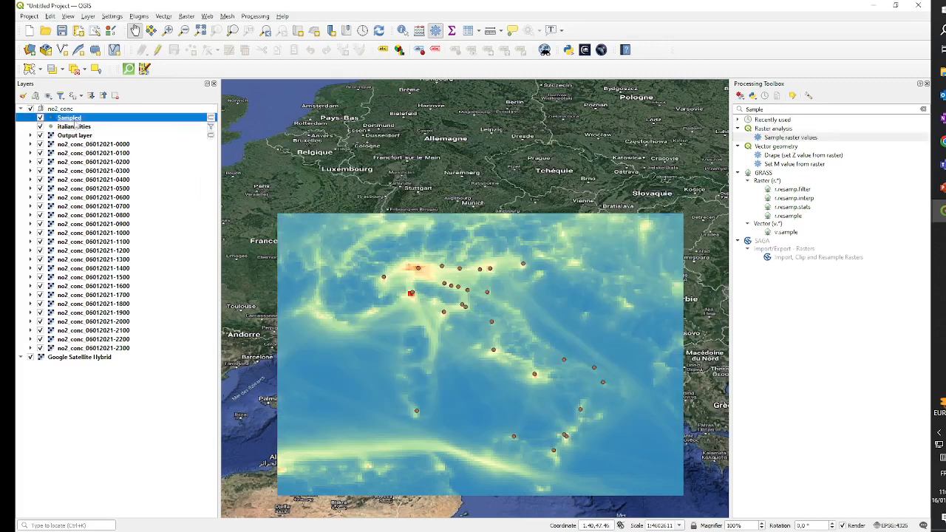
ctrl+click(77, 127)
mouse_move(73, 122)
mouse_down()
mouse_move(83, 105)
mouse_move(79, 126)
mouse_move(79, 114)
mouse_up()
click(75, 119)
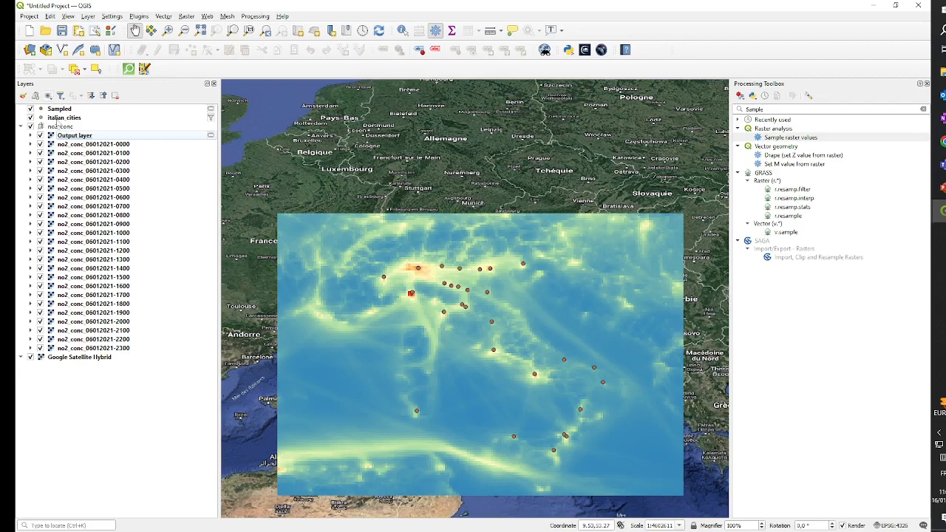
Examine the fields and records in the italian_cities attribute table, then close it
click(57, 120)
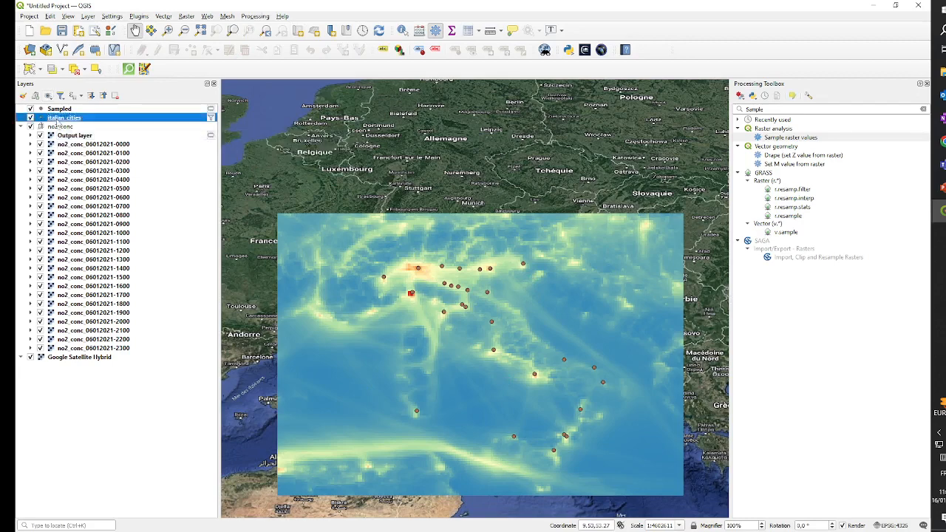
right_click(57, 119)
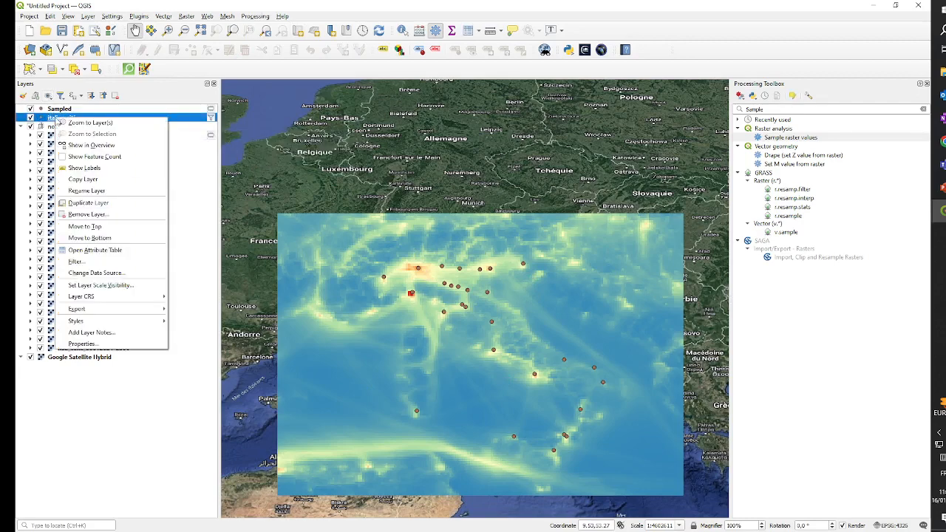
click(95, 250)
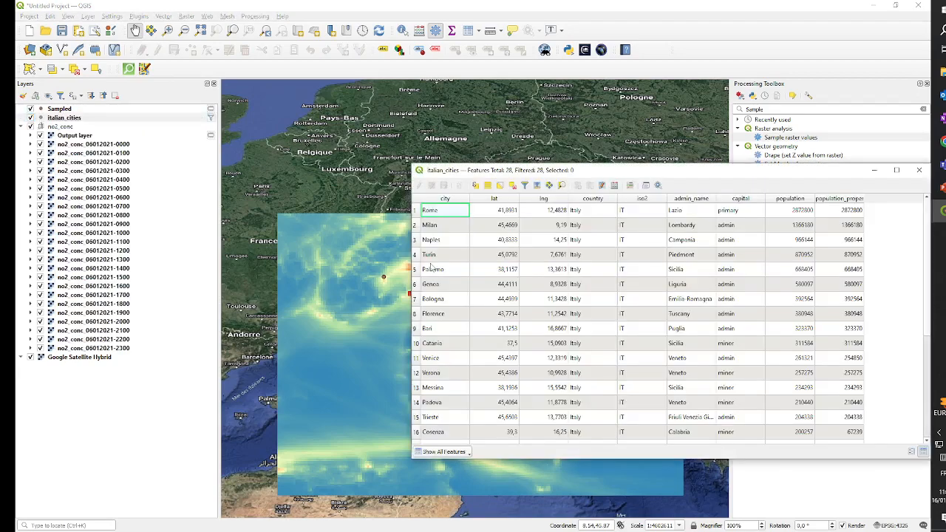
drag(621, 174, 514, 155)
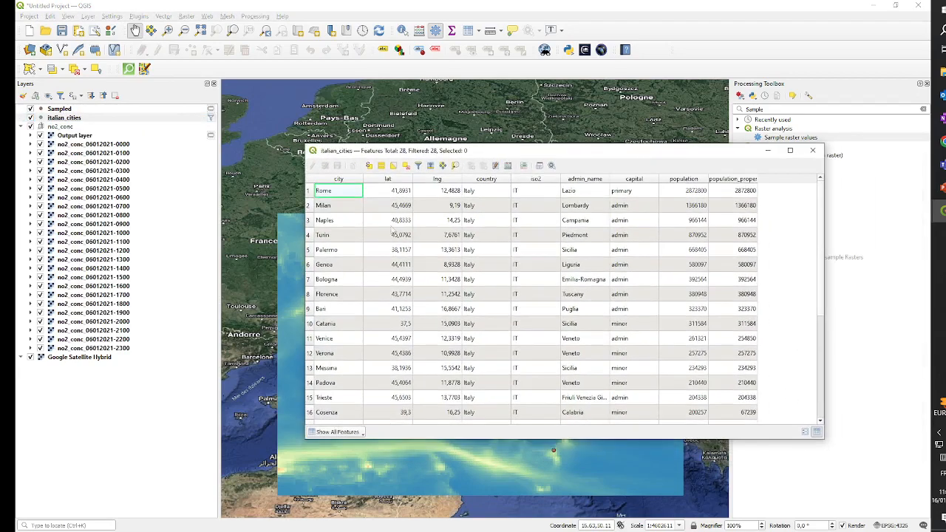
scroll(726, 191, down, 5)
scroll(726, 192, up, 5)
click(812, 152)
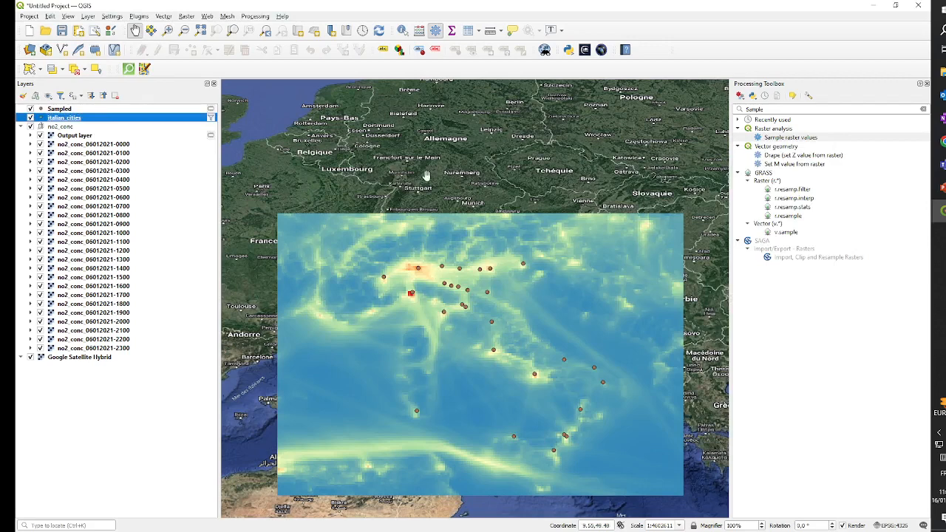
Examine the sampled NO2 values in the SAMPLE_1 column of the Sampled layer's attribute table, then close it
right_click(59, 109)
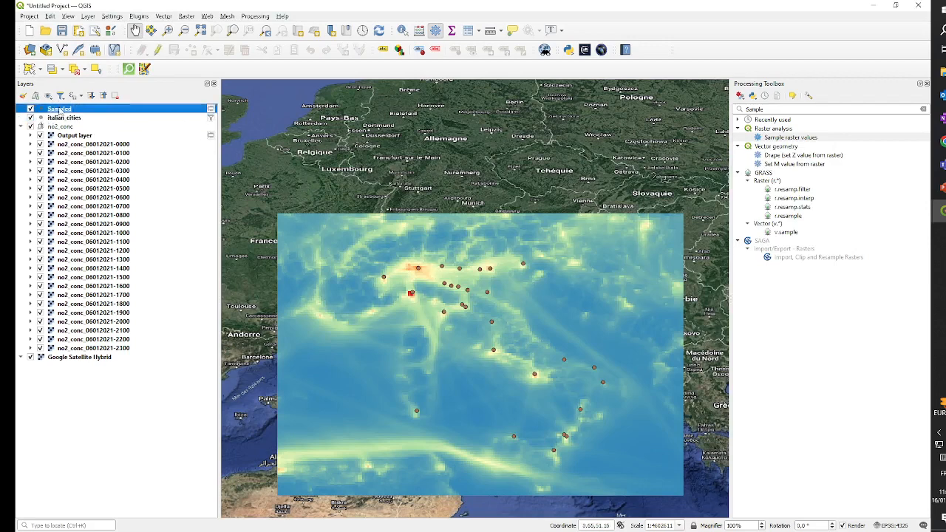
click(83, 229)
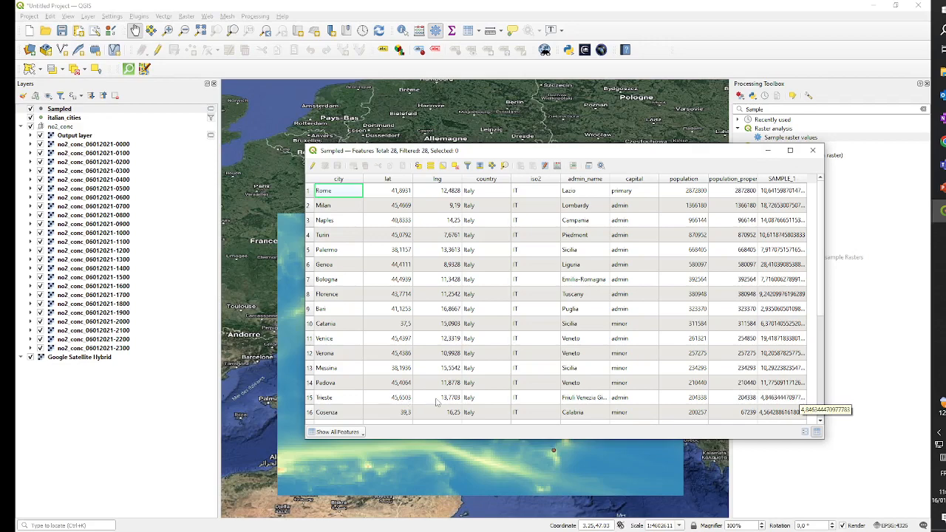
click(812, 150)
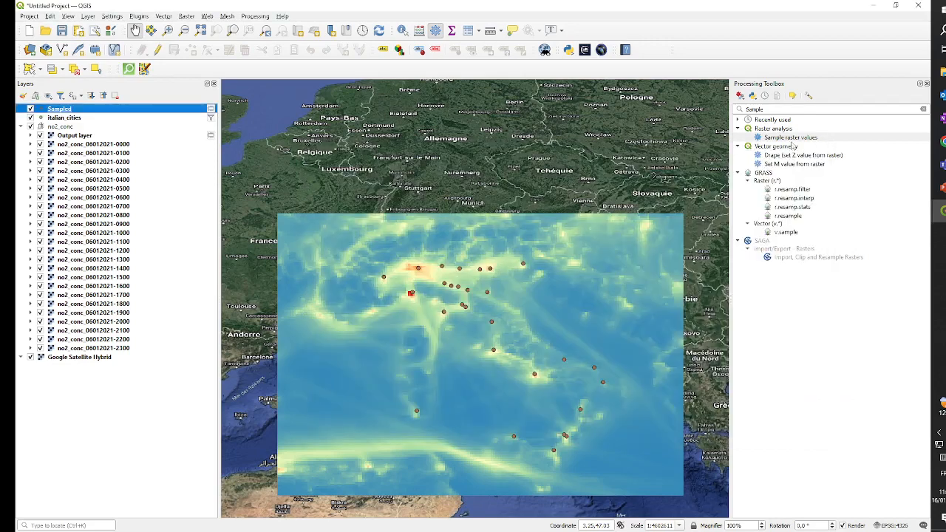
Set the Sampled layer's symbology to Graduated, using SAMPLE_1 as the value
drag(449, 264, 449, 234)
scroll(450, 234, up, 1)
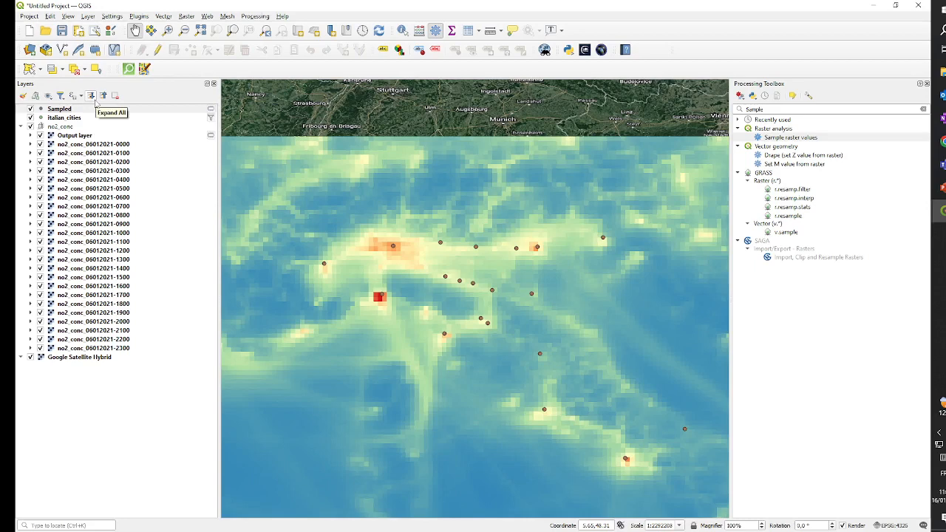
double_click(66, 113)
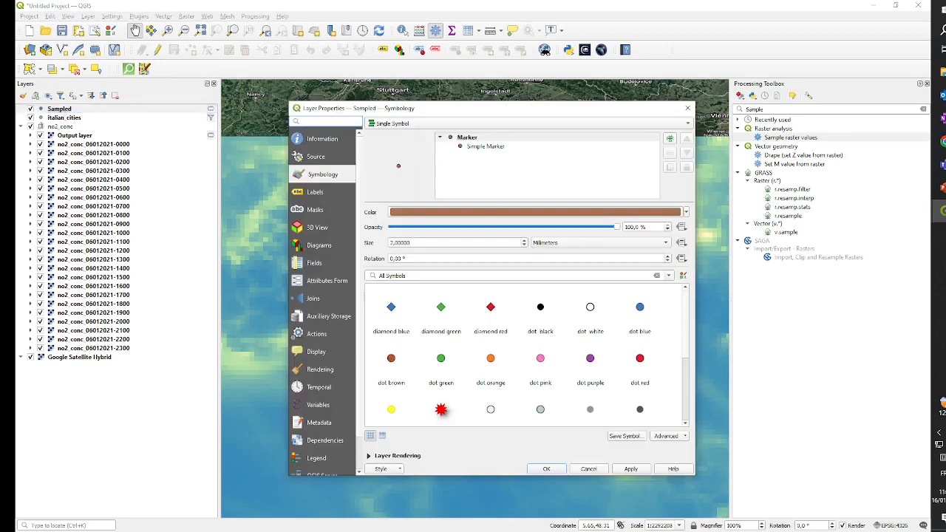
mouse_move(434, 293)
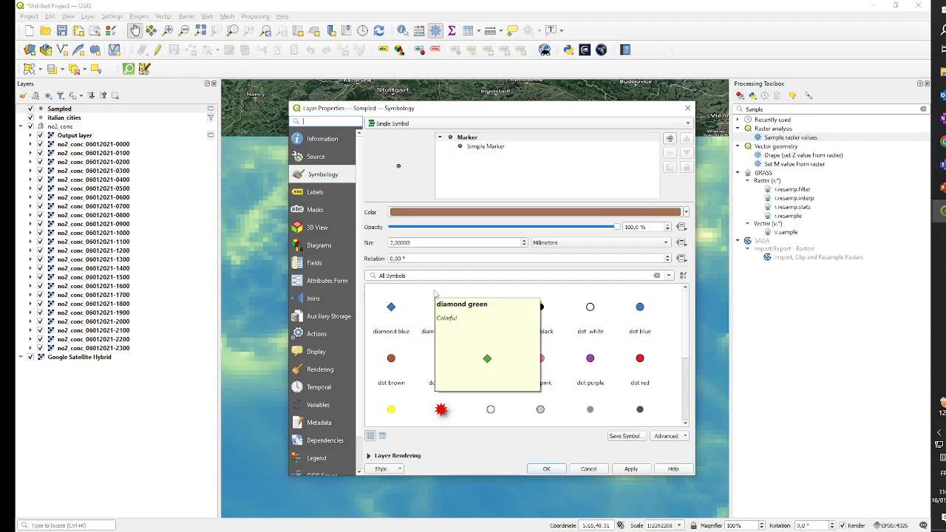
click(433, 125)
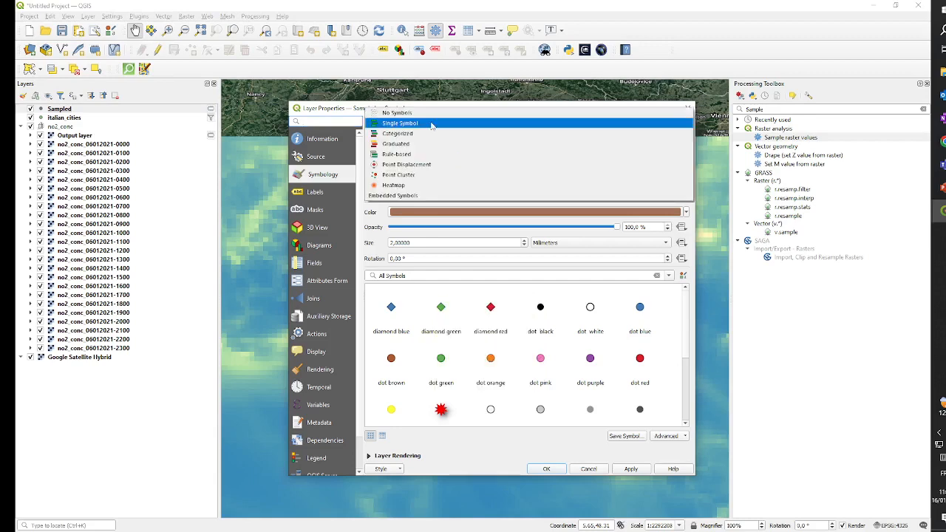
click(432, 125)
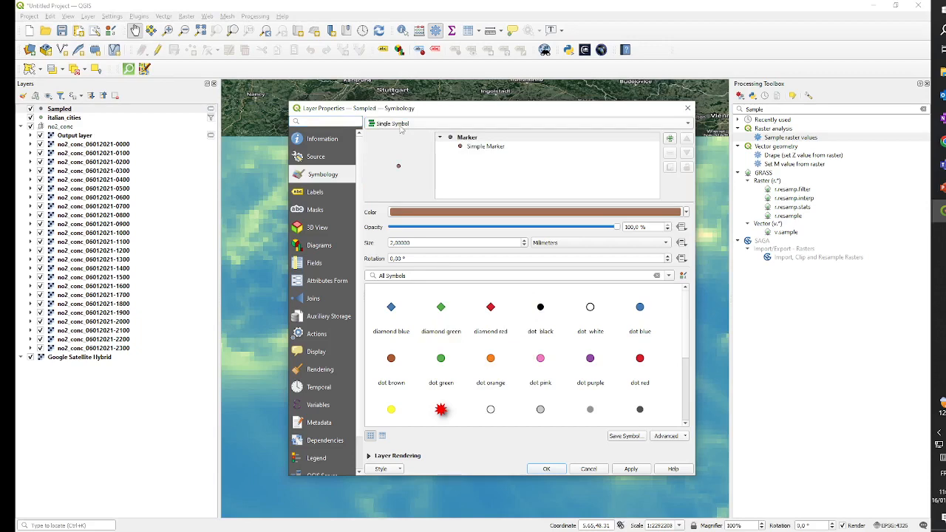
click(402, 126)
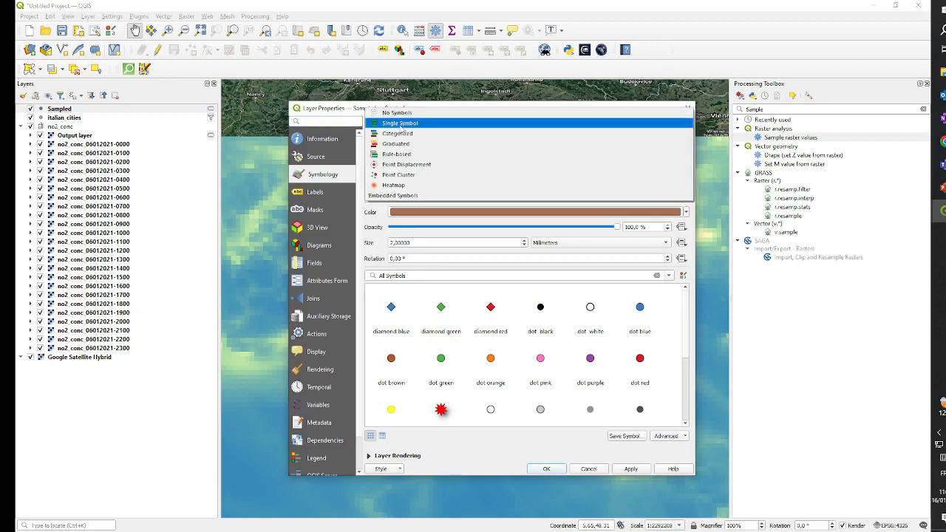
click(400, 143)
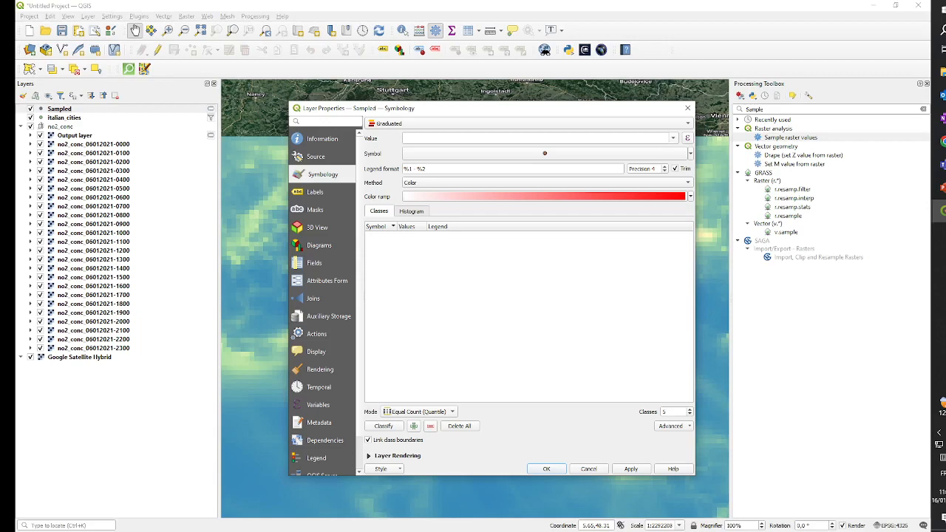
click(674, 139)
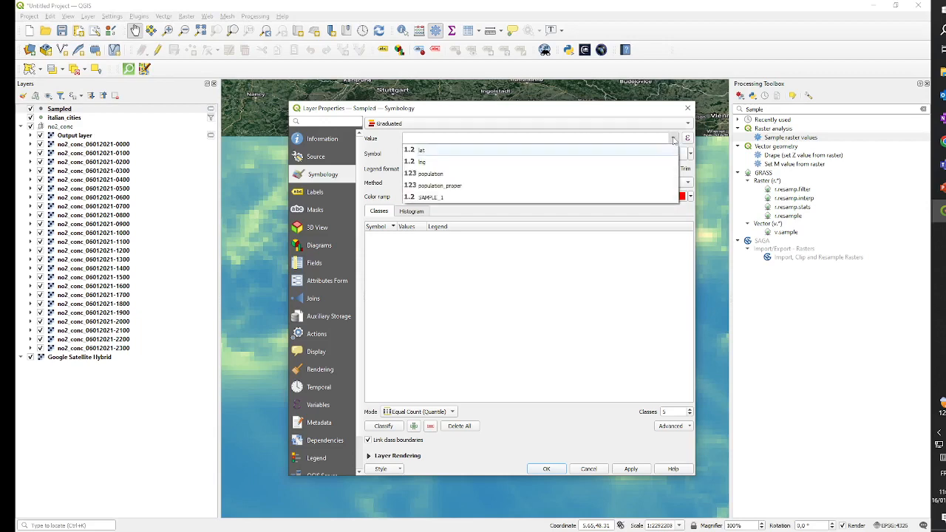
click(437, 198)
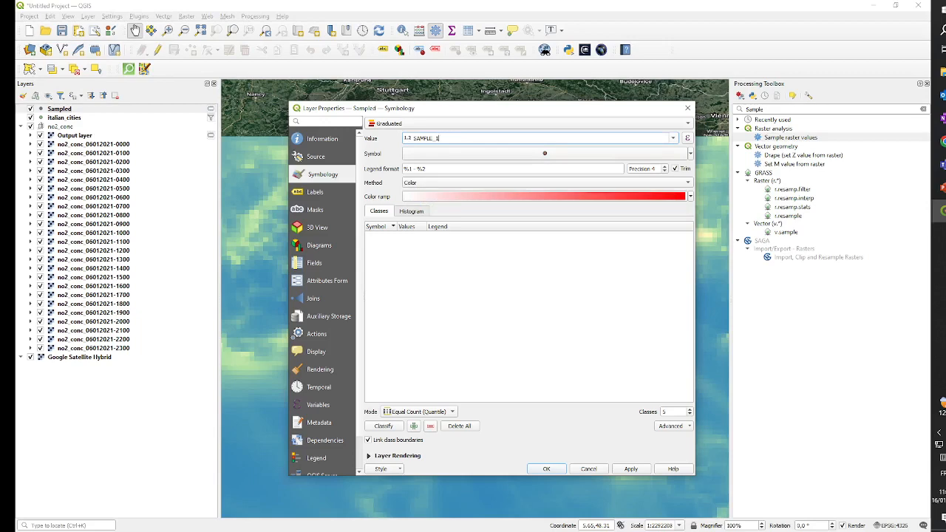
Assign the Spectral color ramp, invert it and keep Color as the graduation method
click(691, 197)
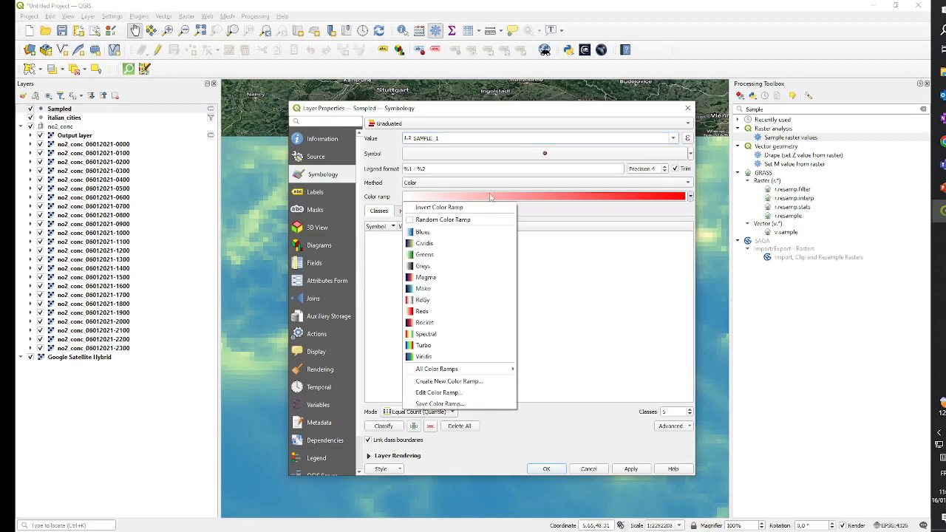
click(435, 335)
click(690, 196)
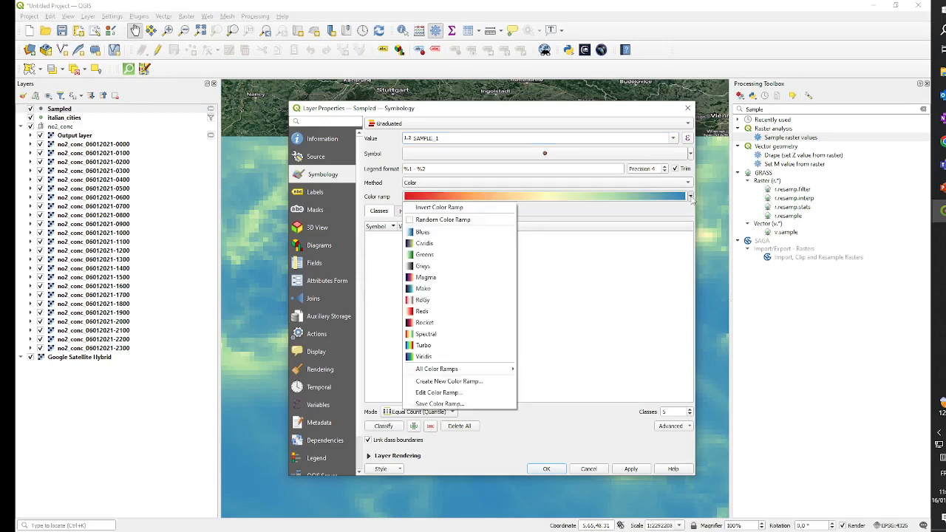
click(463, 211)
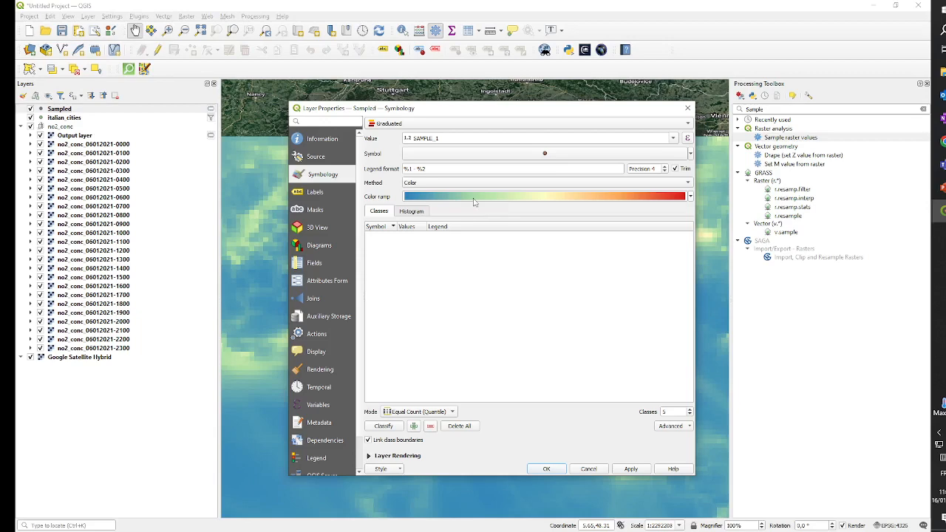
click(460, 183)
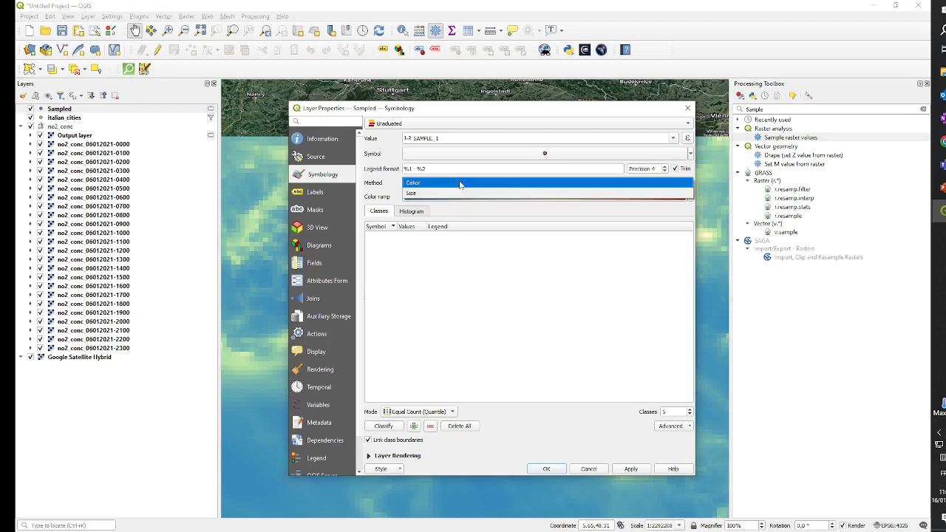
click(460, 183)
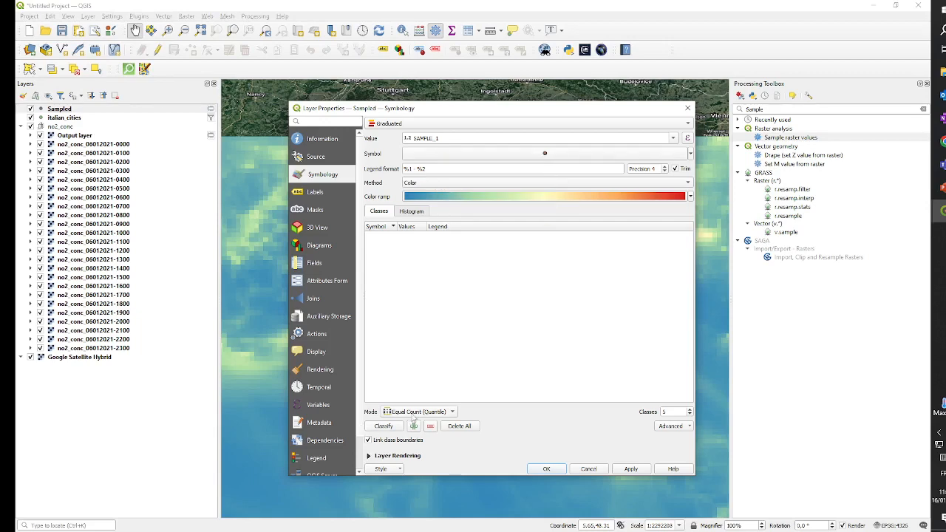
Classify SAMPLE_1 into 5 Natural Breaks (Jenks) classes, apply the styling and compare the city points with the raster
click(410, 415)
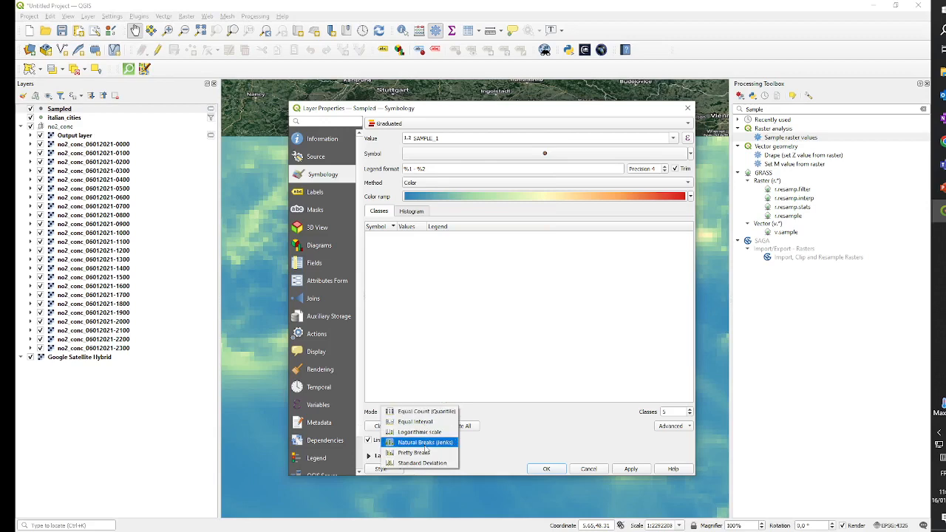
click(424, 442)
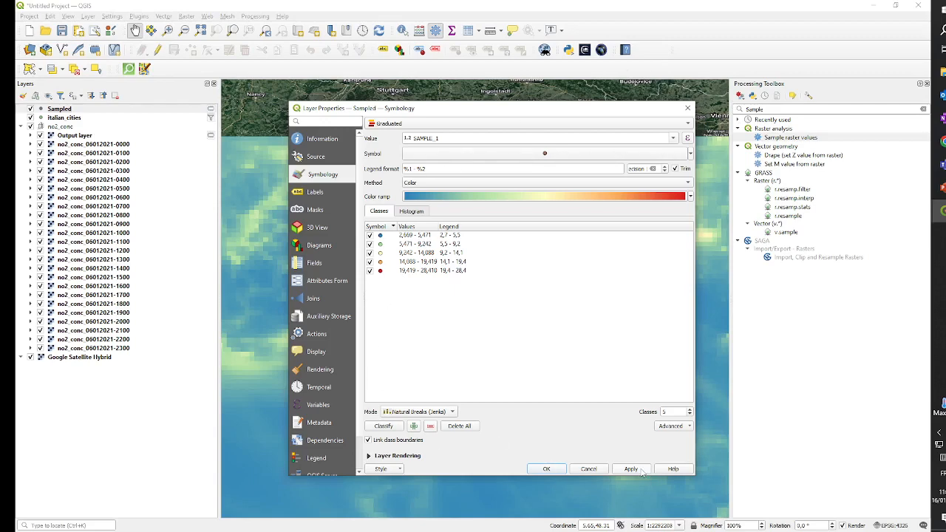
drag(507, 111, 808, 109)
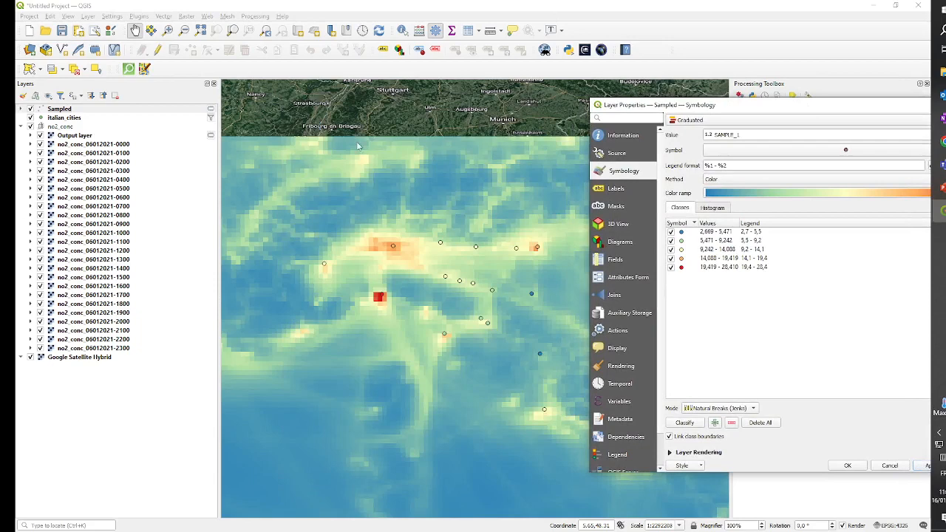
drag(740, 107, 793, 110)
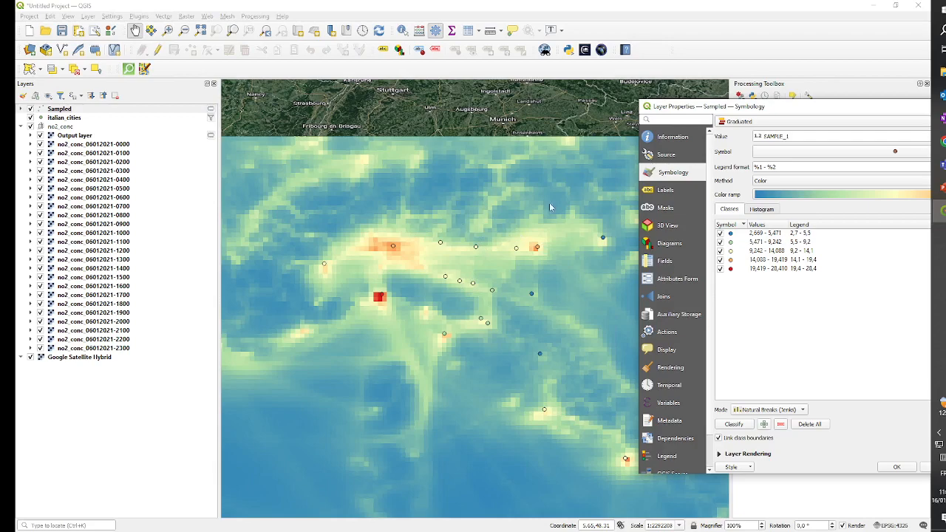
drag(820, 107, 590, 103)
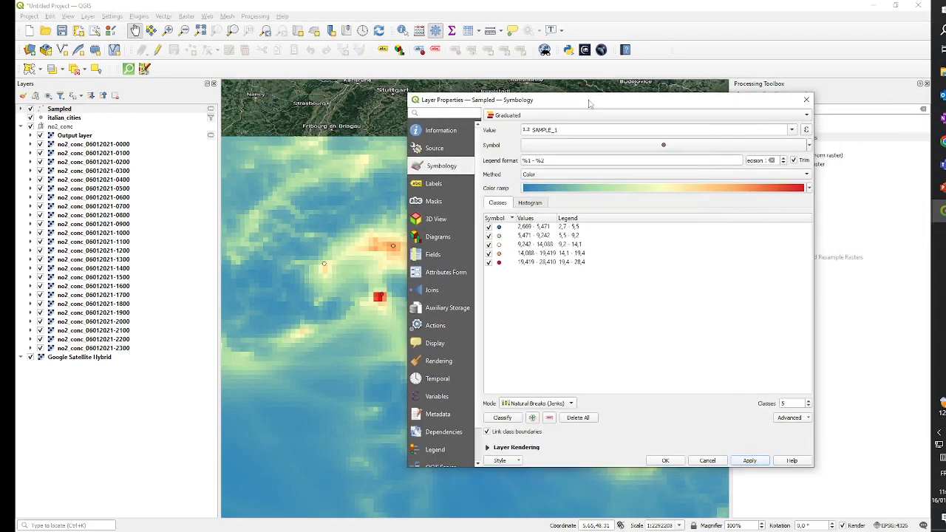
Override the Sampled layer's simple marker size with the expression sqrt("population")/100, apply it and compare the city circles on the map
click(576, 149)
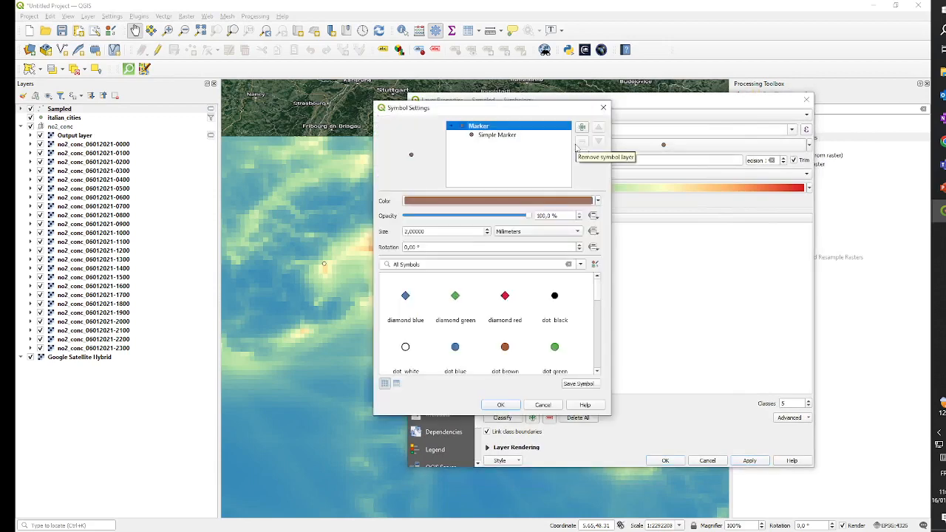
click(498, 136)
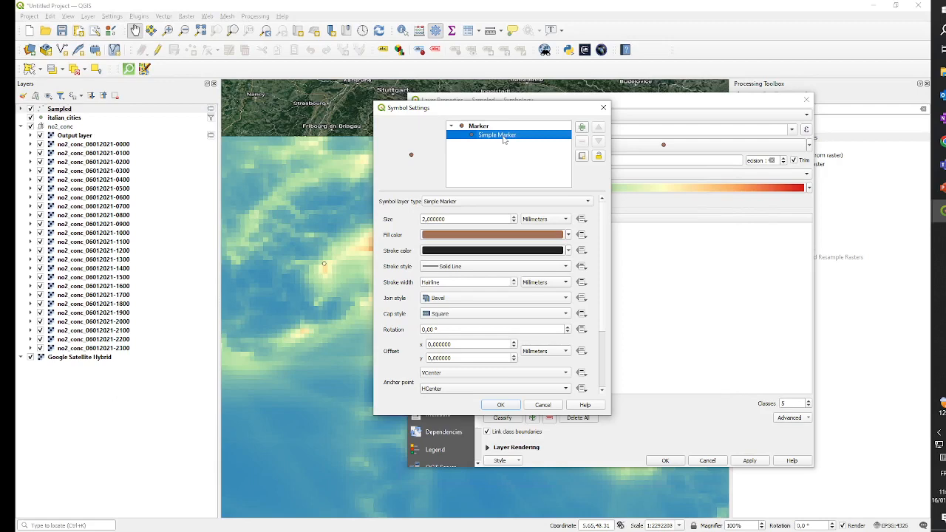
click(582, 220)
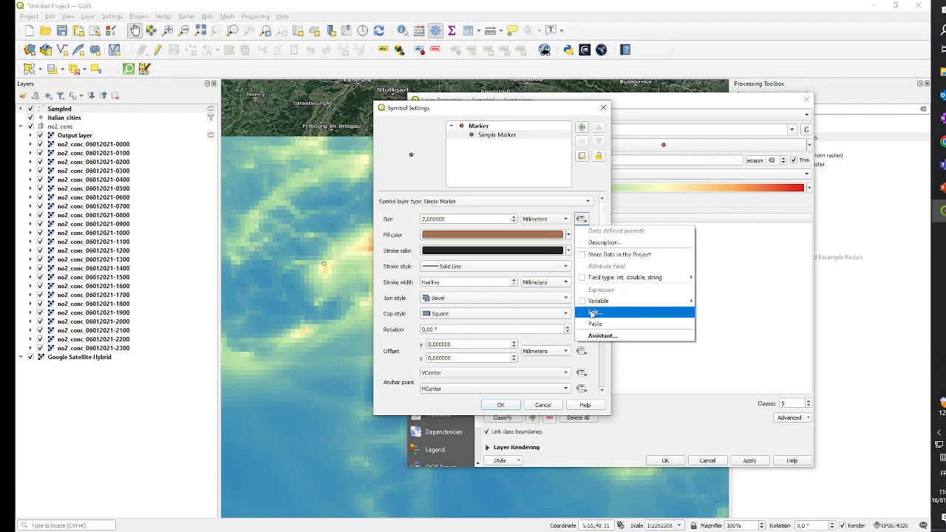
click(593, 314)
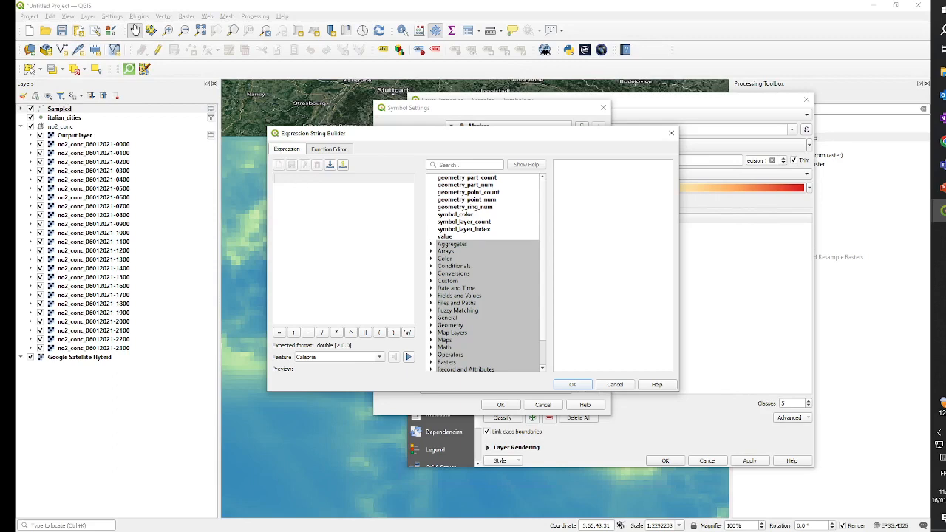
text(sqrt("population")/100)
click(574, 385)
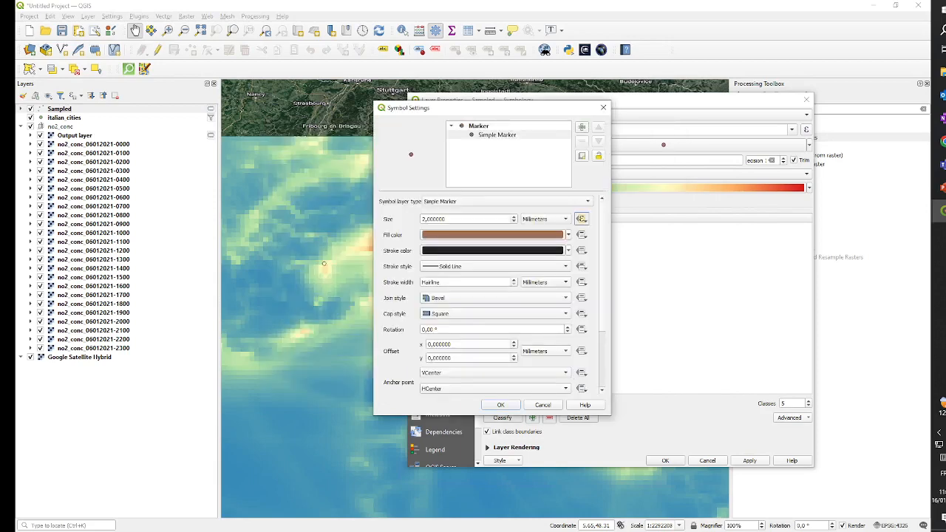
click(507, 405)
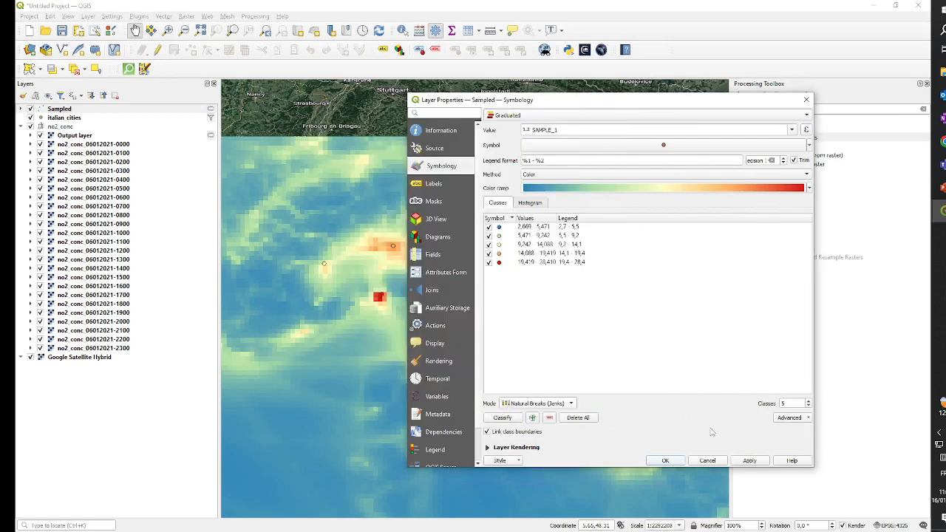
click(750, 462)
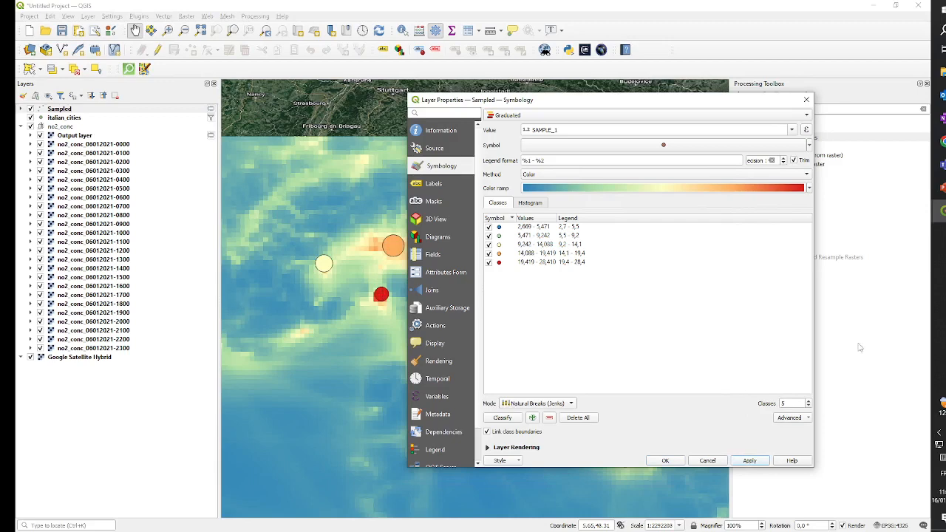
drag(564, 104, 873, 132)
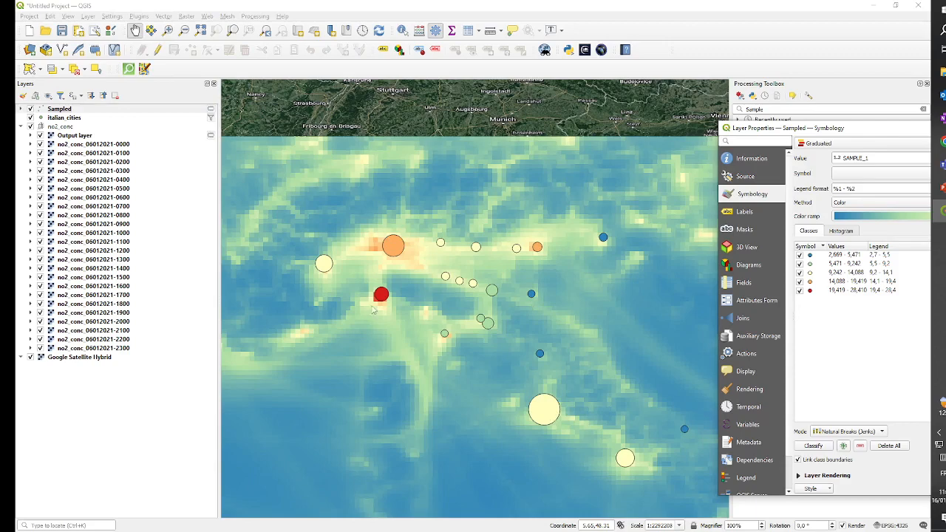
drag(845, 130, 606, 110)
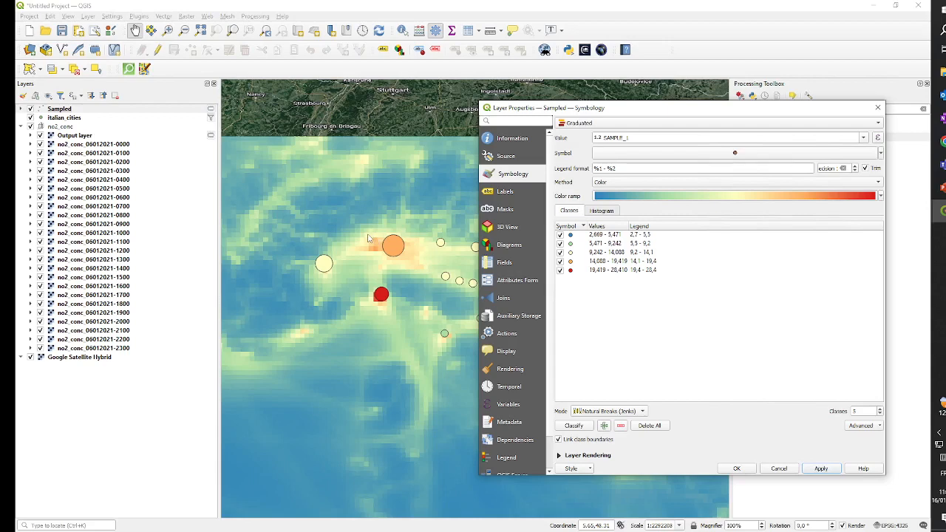
Turn on Single Labels for the Sampled layer, using the city field as the label value
drag(639, 110, 625, 113)
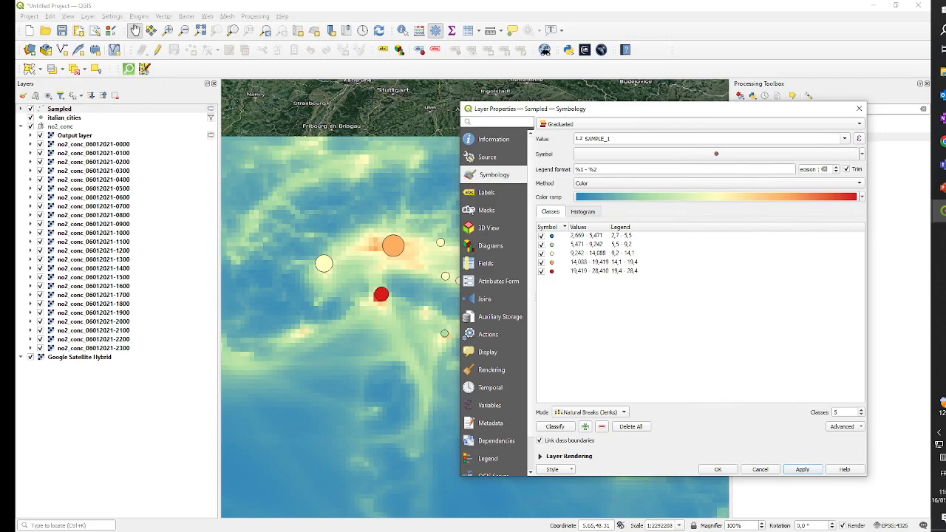
click(487, 194)
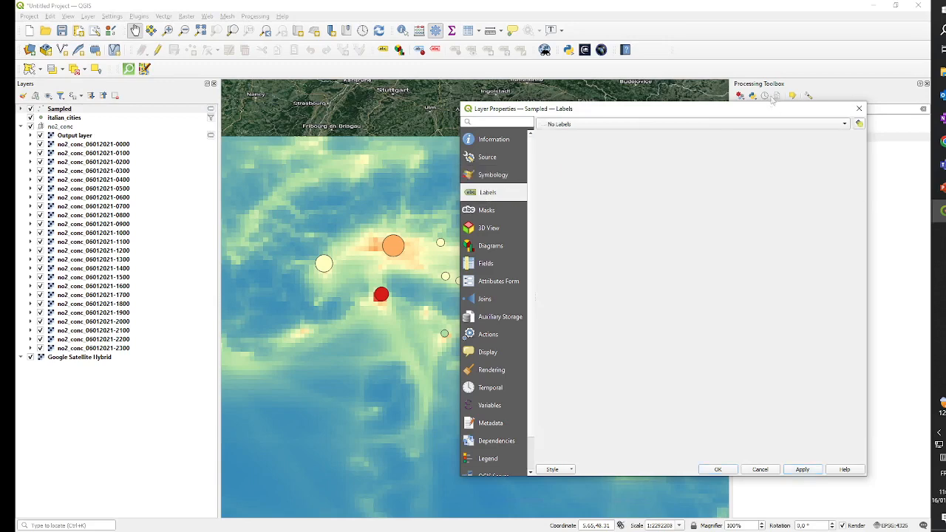
click(584, 125)
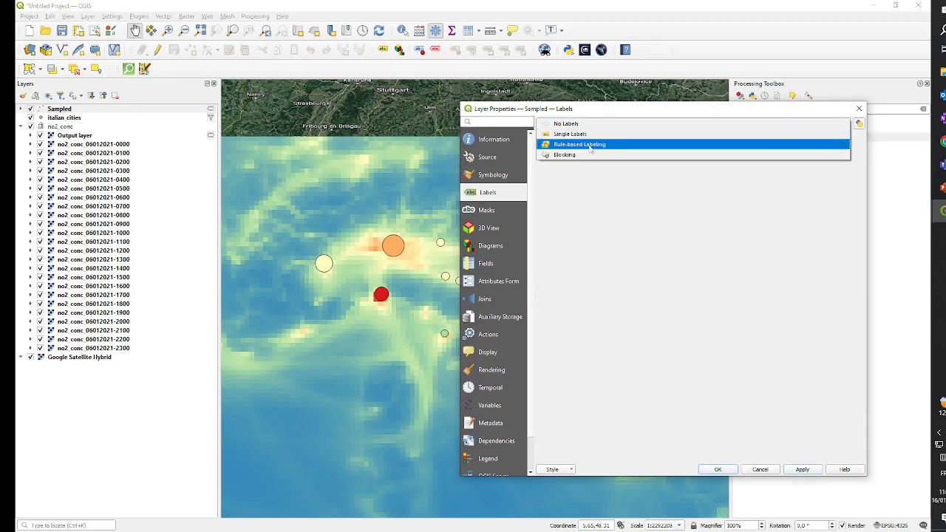
click(593, 136)
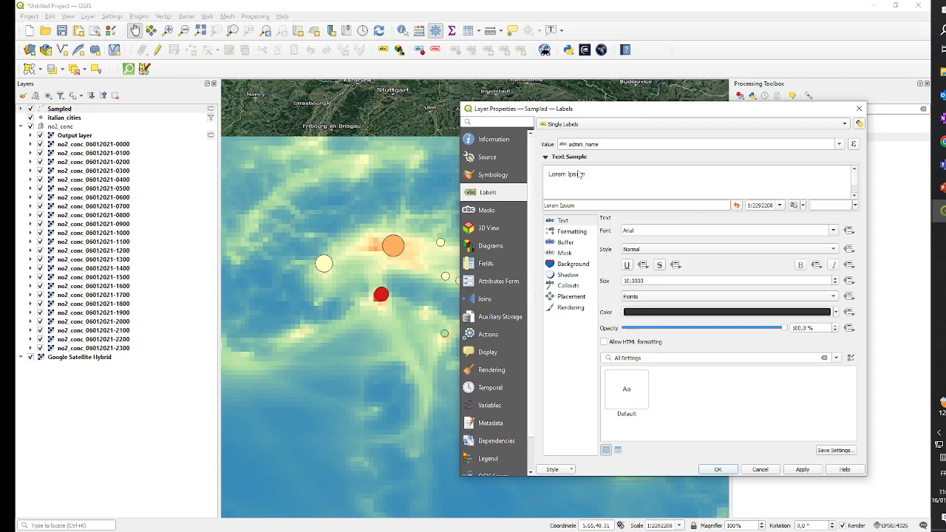
click(840, 145)
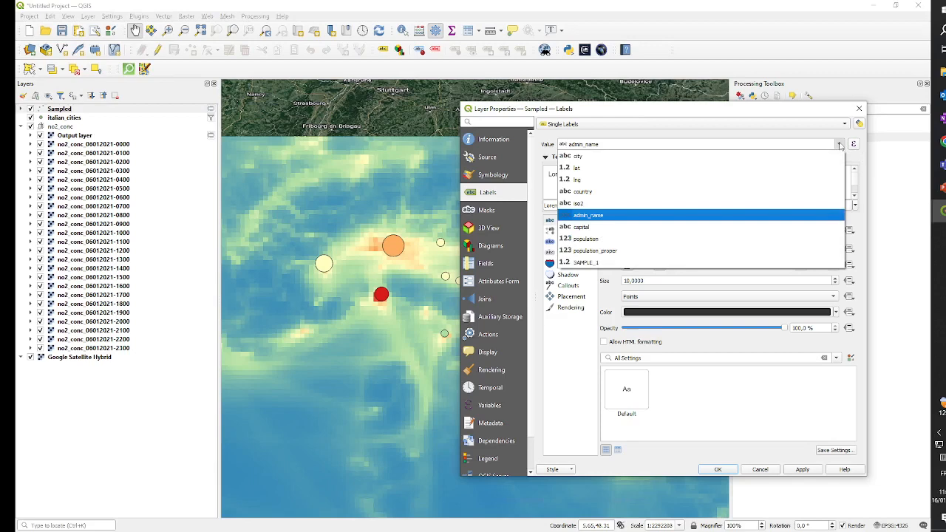
click(584, 156)
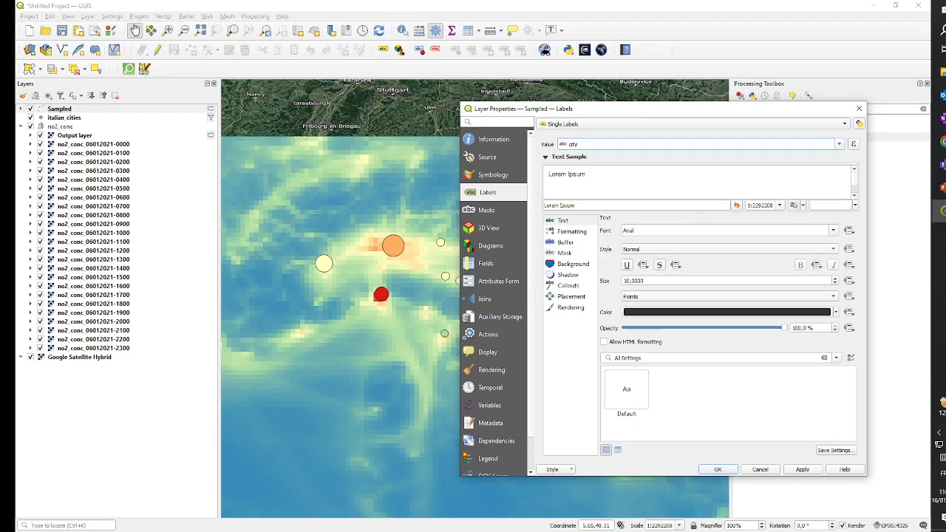
Draw a text buffer around the city labels, then apply and accept the layer properties
click(565, 244)
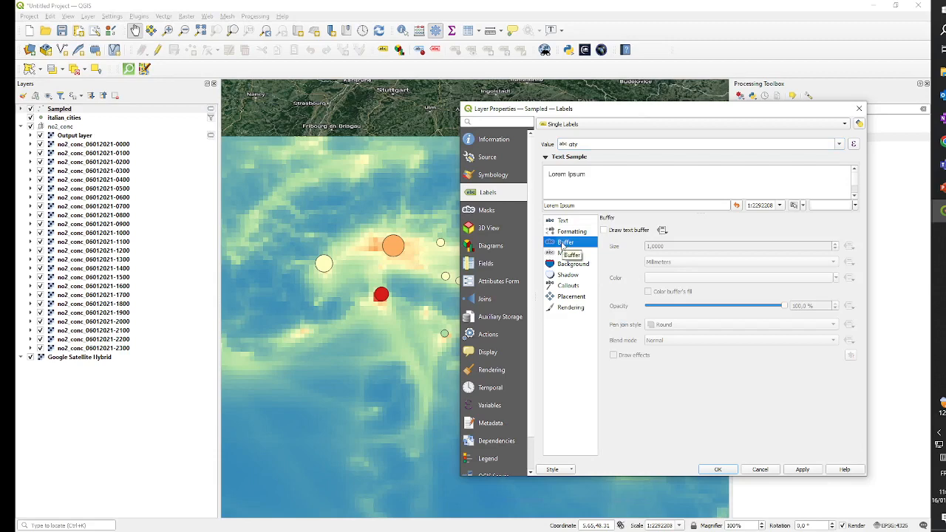
click(605, 231)
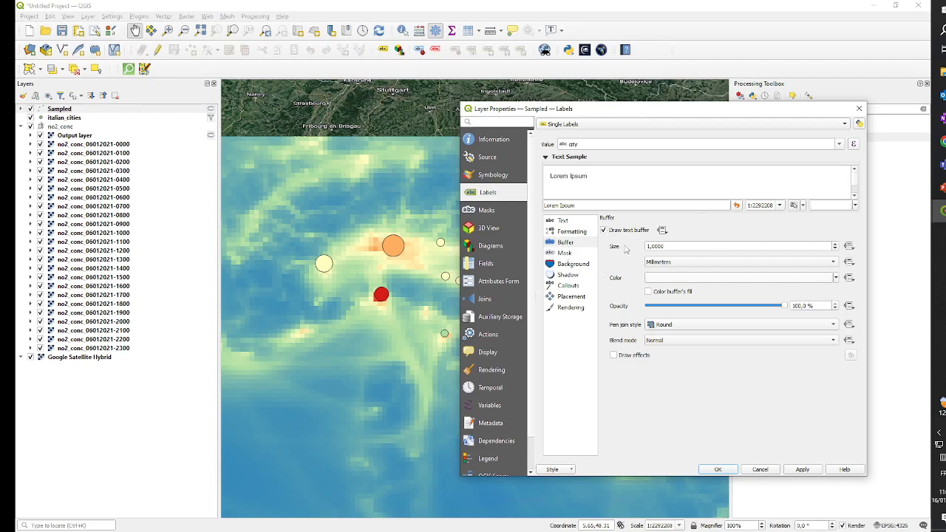
click(804, 470)
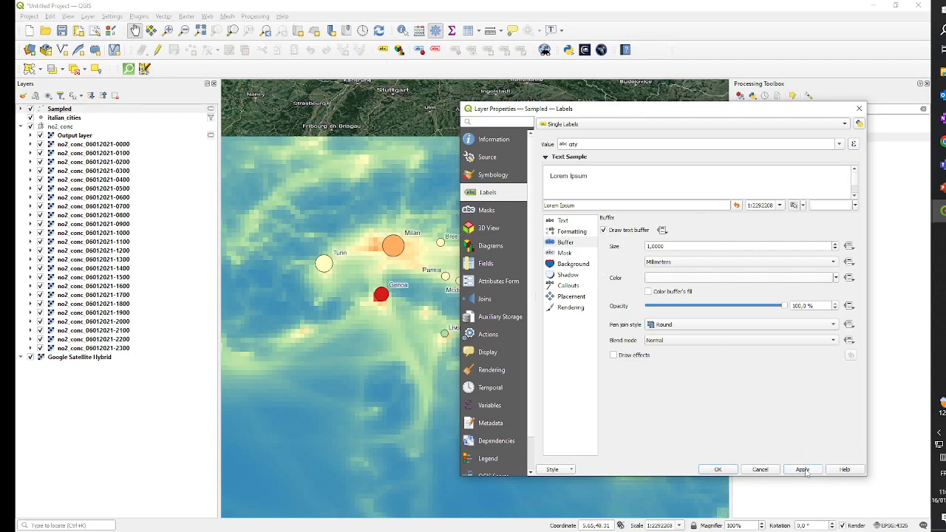
click(722, 470)
Hide the no2_conc layer group so the labelled city points are viewed over the satellite basemap
drag(723, 468, 692, 465)
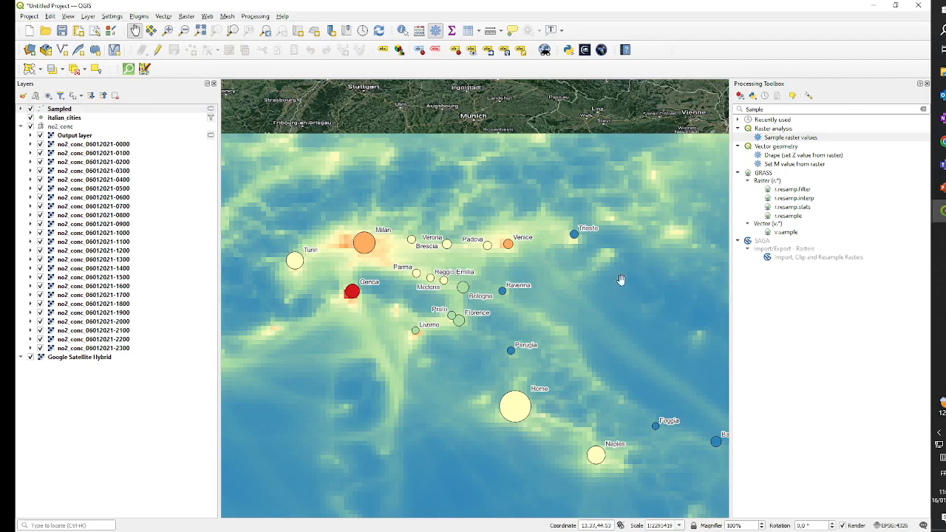
drag(543, 447, 559, 407)
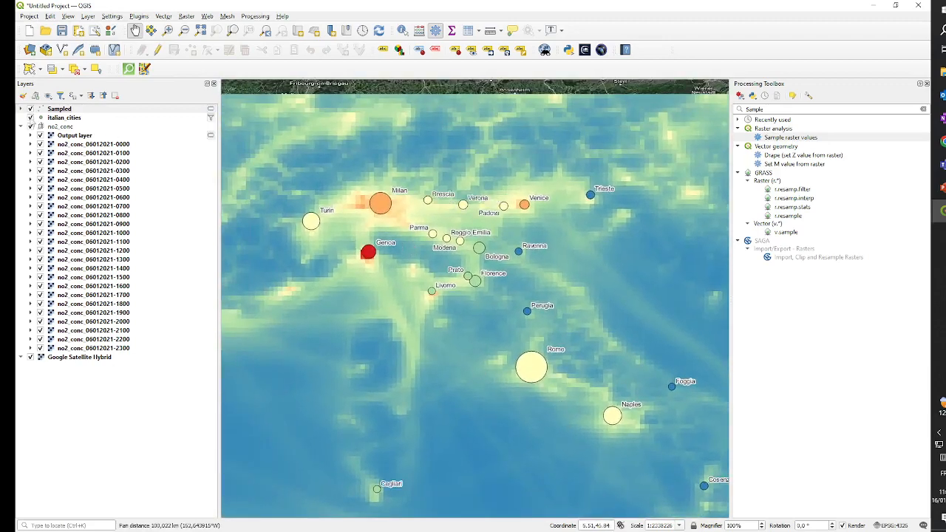
click(31, 126)
scroll(538, 267, down, 2)
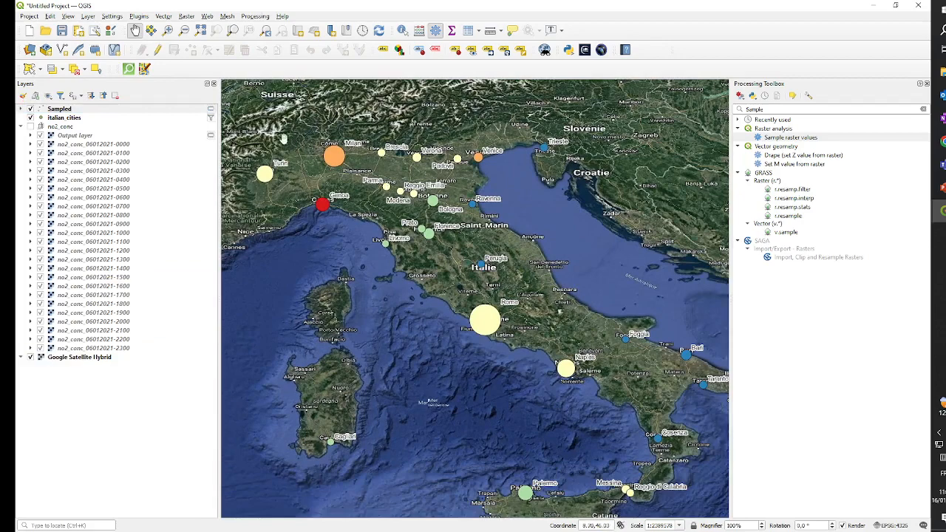
drag(443, 142, 469, 178)
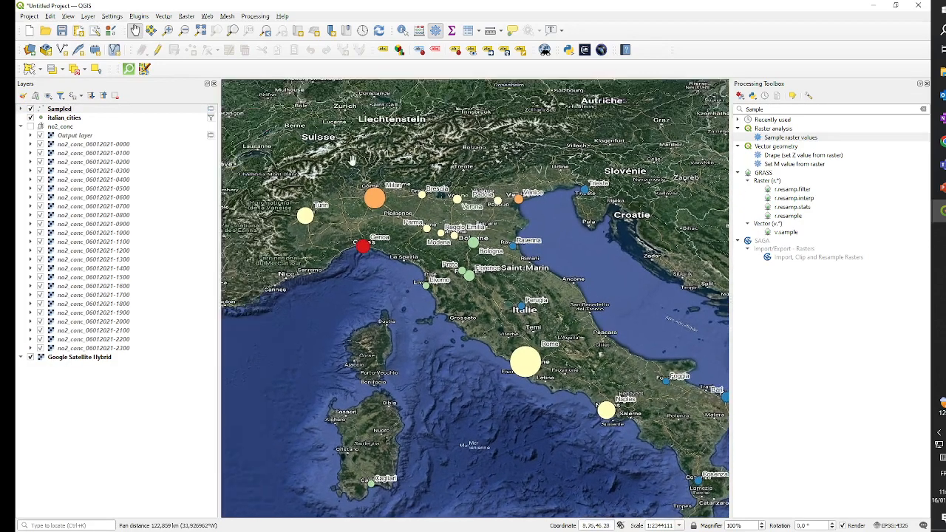
drag(465, 250, 450, 251)
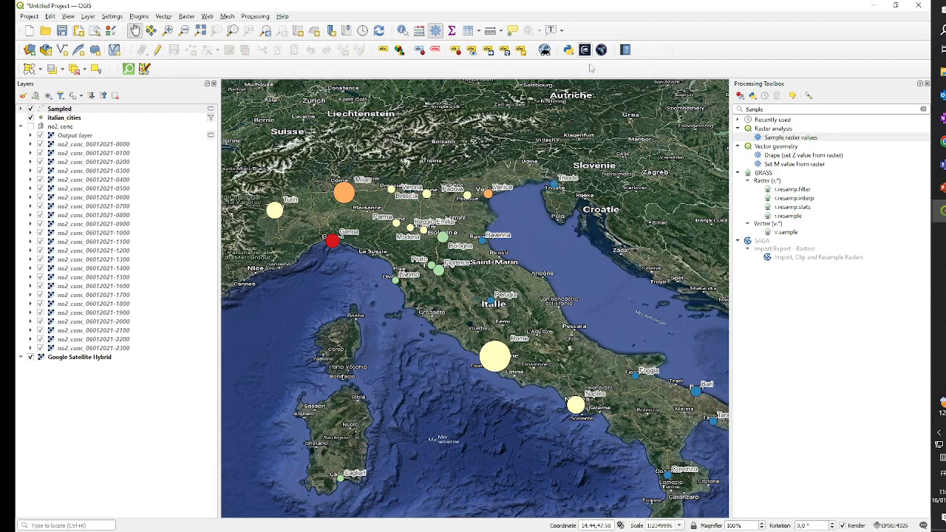
scroll(513, 154, down, 2)
scroll(489, 170, up, 2)
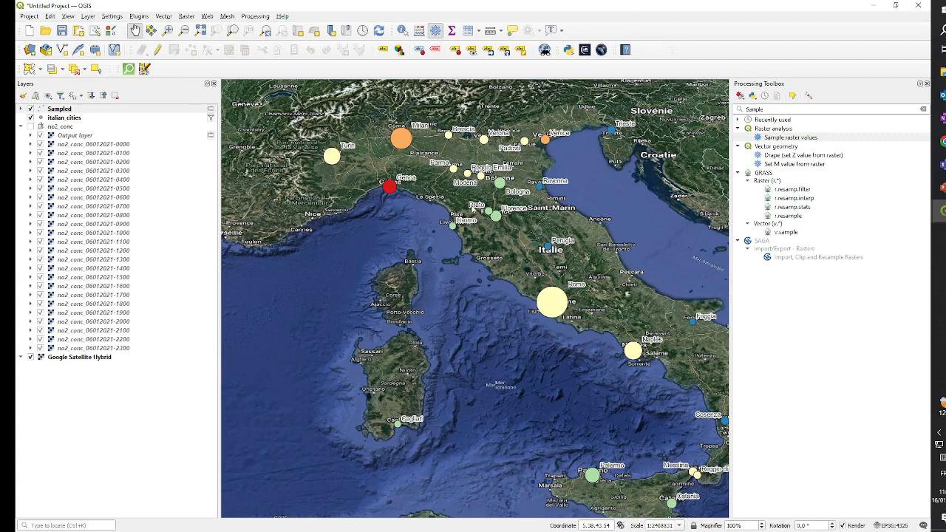
drag(498, 206, 468, 285)
scroll(465, 284, up, 3)
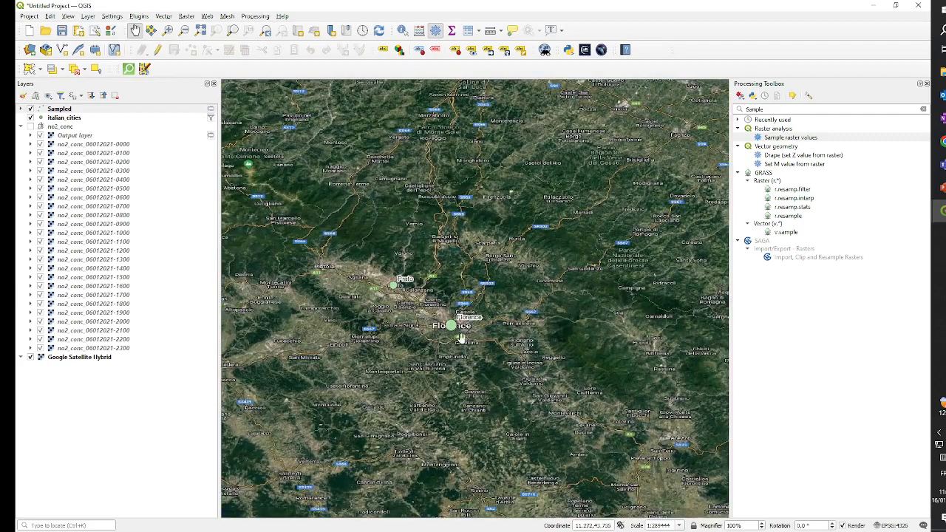
scroll(457, 336, down, 3)
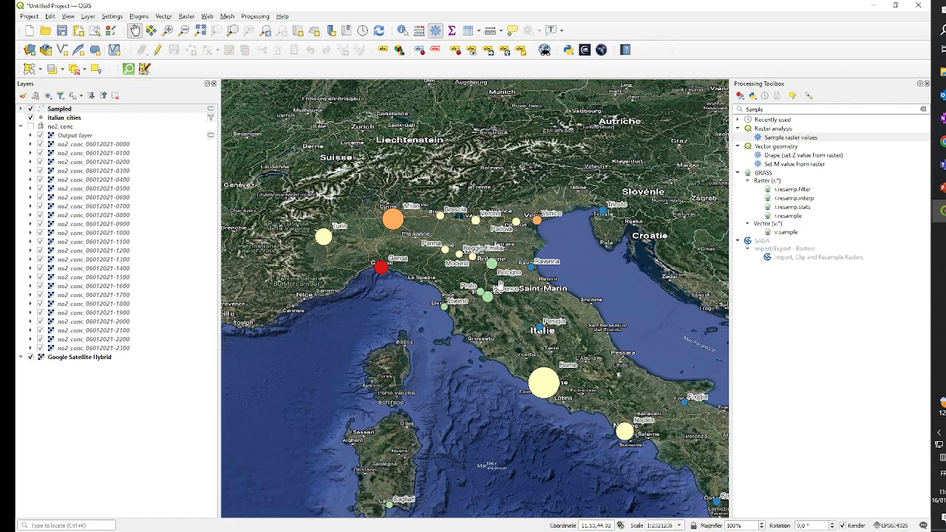
scroll(494, 299, up, 1)
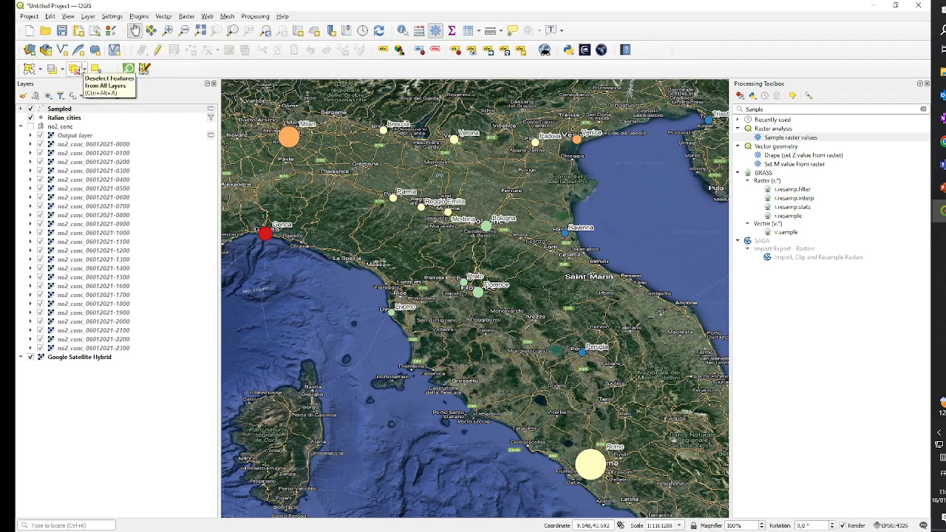
Add the raster LC08_L2SP_192030_20210622_20210629_02_T1_ST_B10 from the Landsat8 folder to the project
click(88, 16)
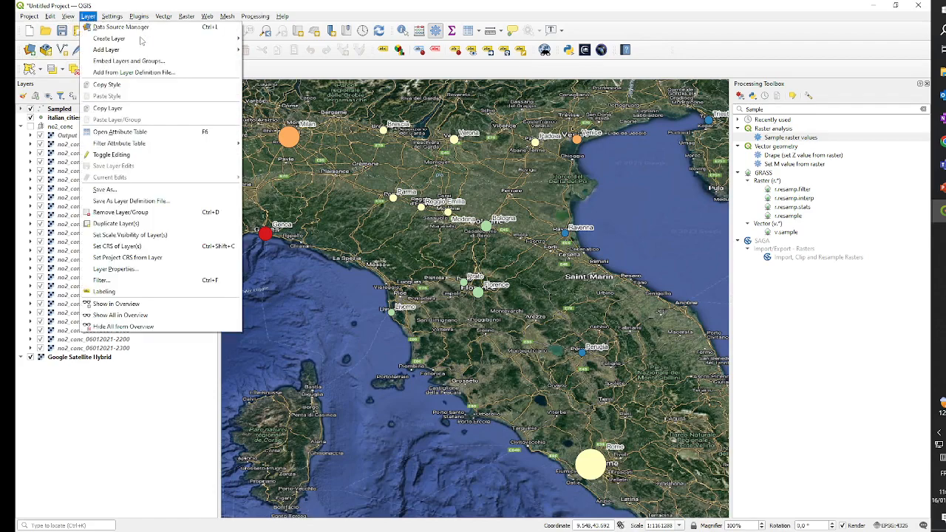
mouse_move(145, 51)
click(293, 66)
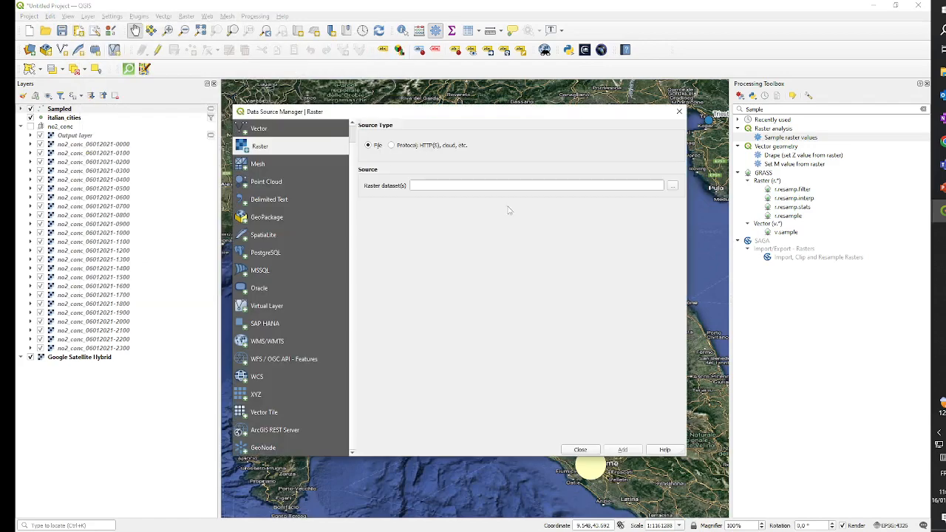
click(673, 186)
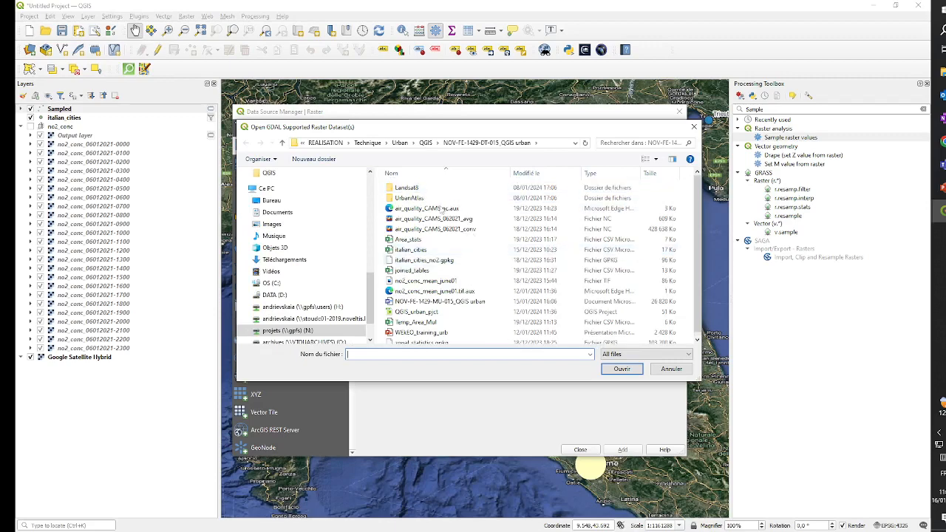
double_click(415, 189)
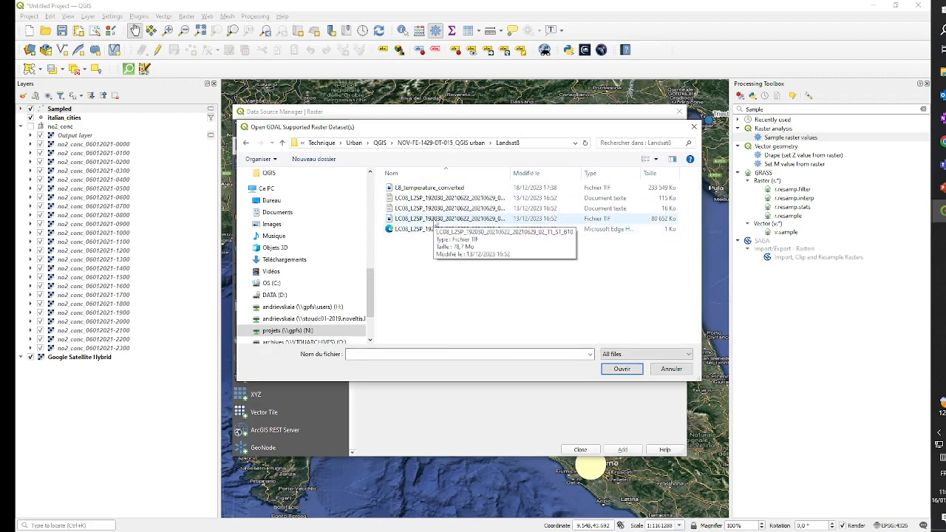
click(437, 222)
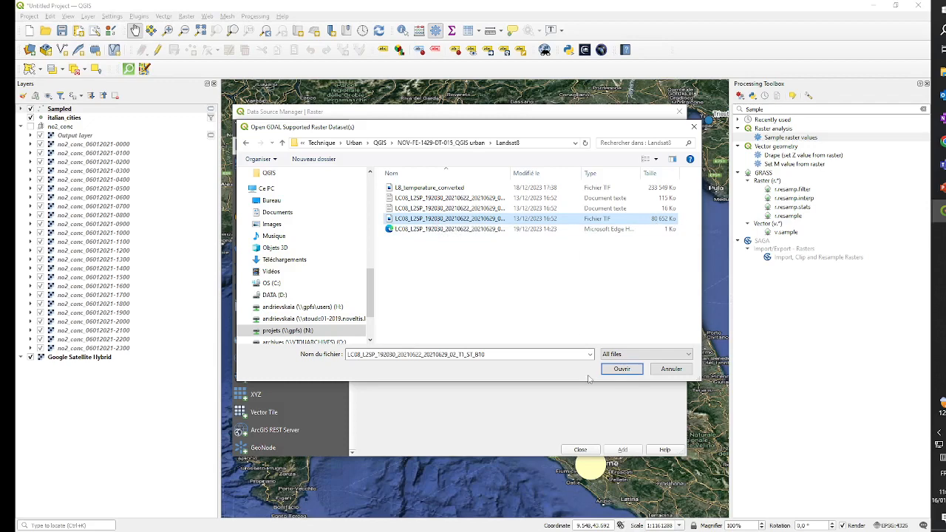
click(621, 369)
click(623, 450)
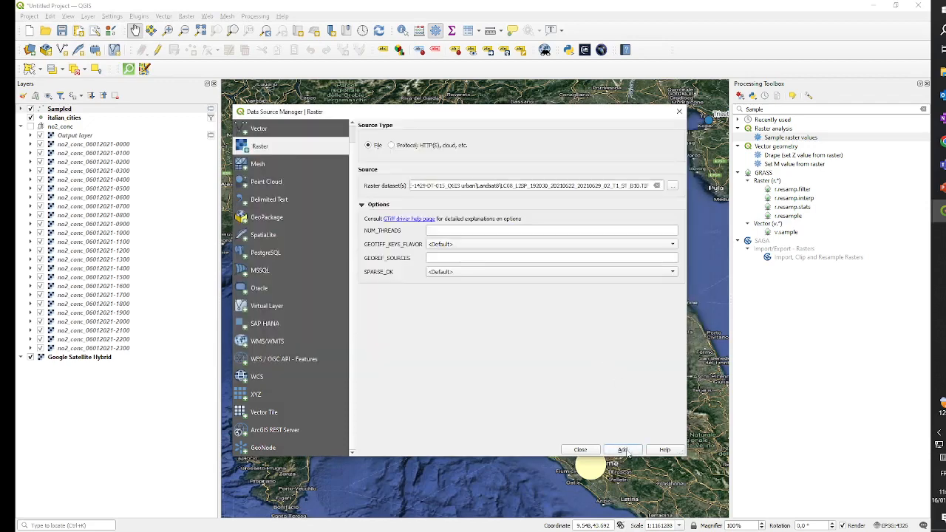
click(581, 450)
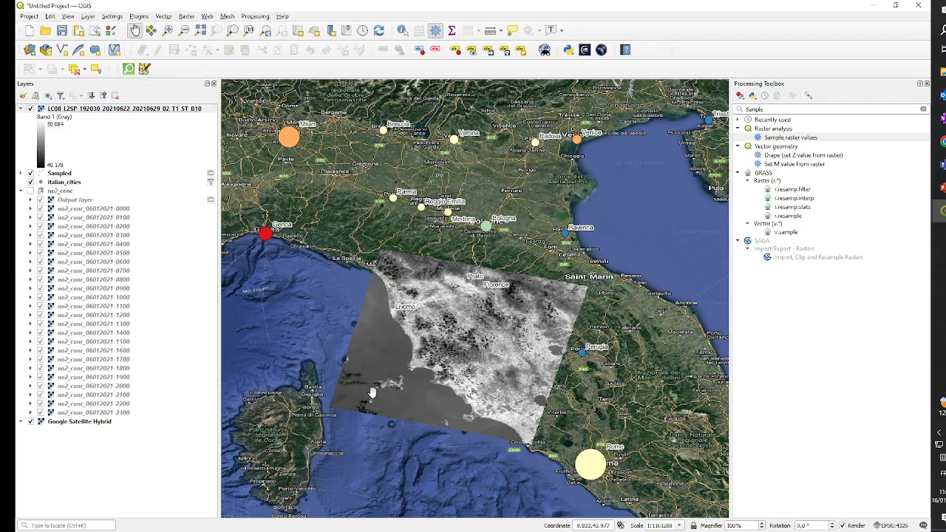
Examine the Landsat 8 ST_B10 raster's detail and coverage around Florence
scroll(478, 376, up, 2)
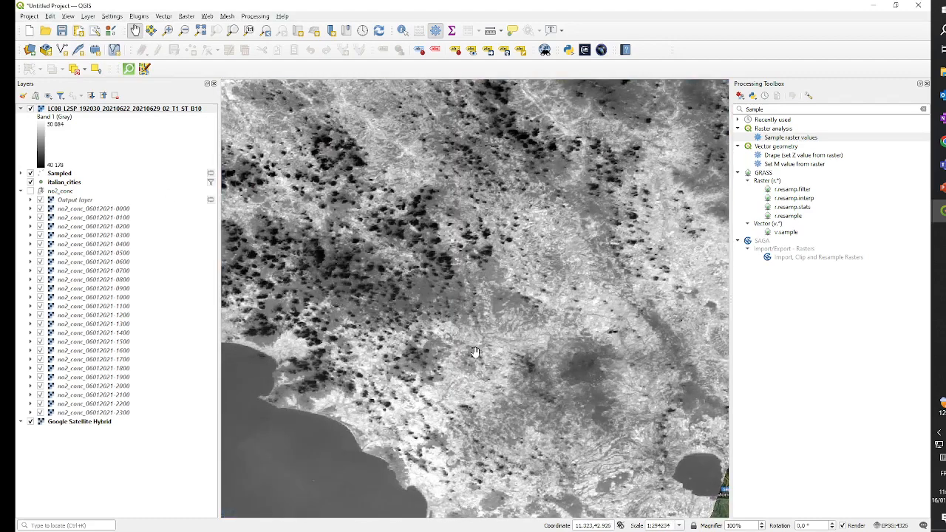
scroll(476, 353, down, 2)
scroll(483, 266, up, 5)
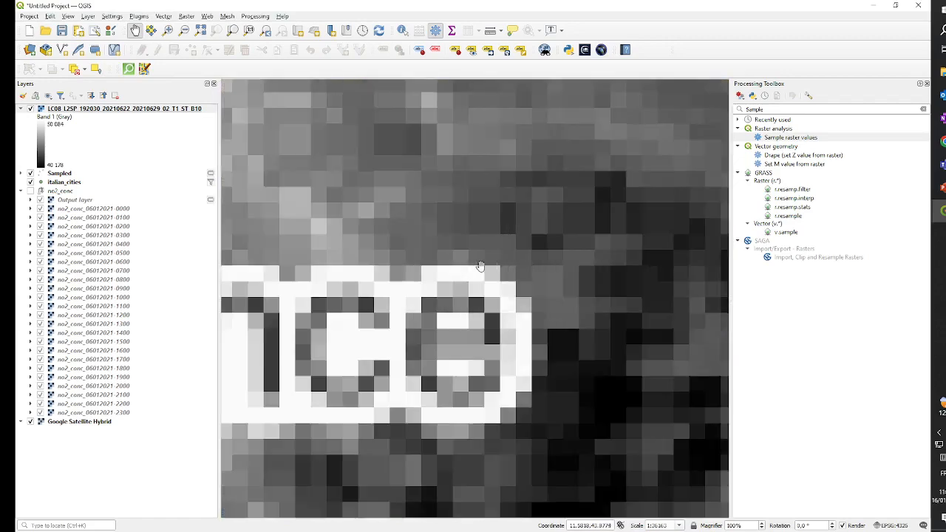
drag(333, 333, 481, 333)
scroll(482, 333, down, 2)
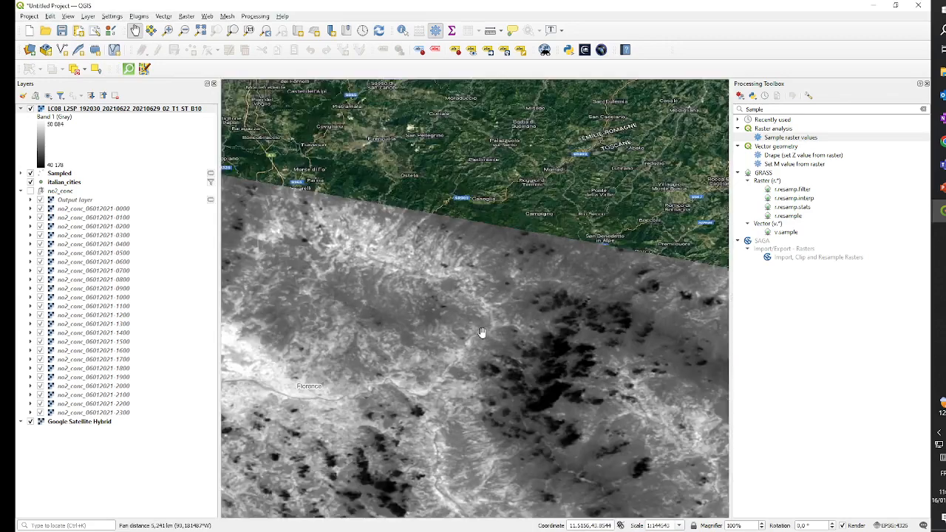
drag(480, 388, 613, 308)
scroll(422, 291, up, 2)
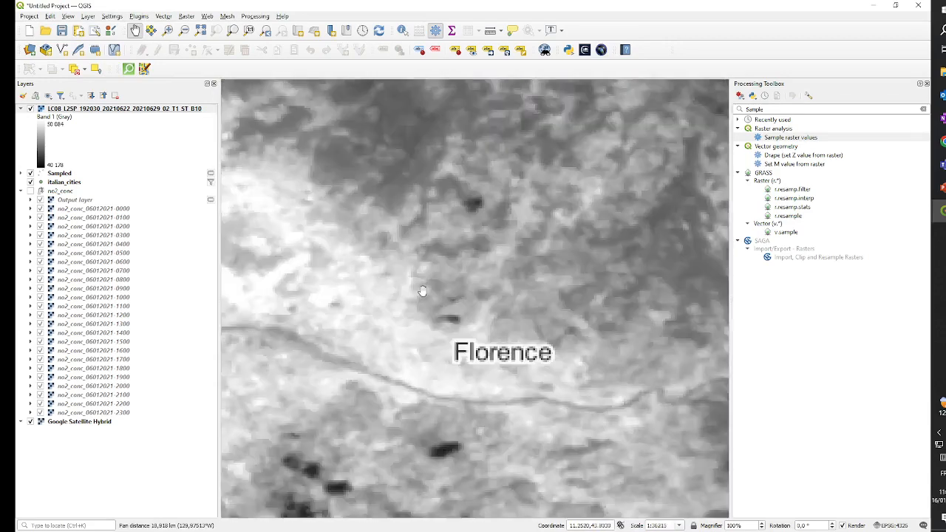
scroll(436, 310, down, 2)
drag(468, 348, 464, 288)
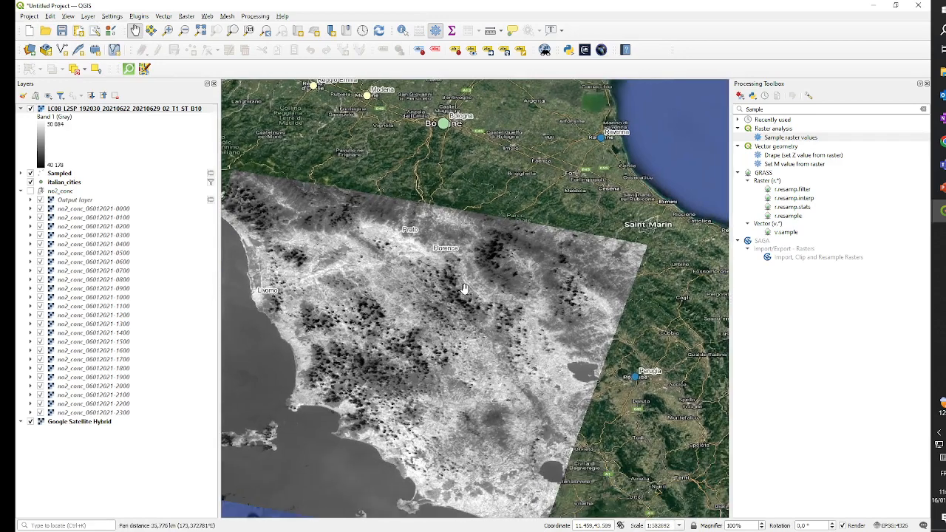
Switch to File Explorer and look up the ST_B10 raster file in the Landsat8 folder
scroll(510, 302, down, 3)
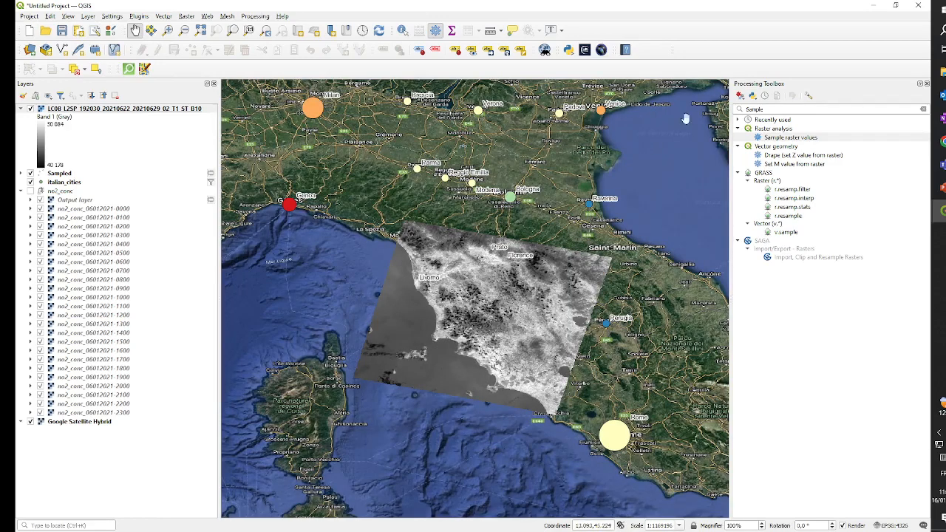
click(940, 72)
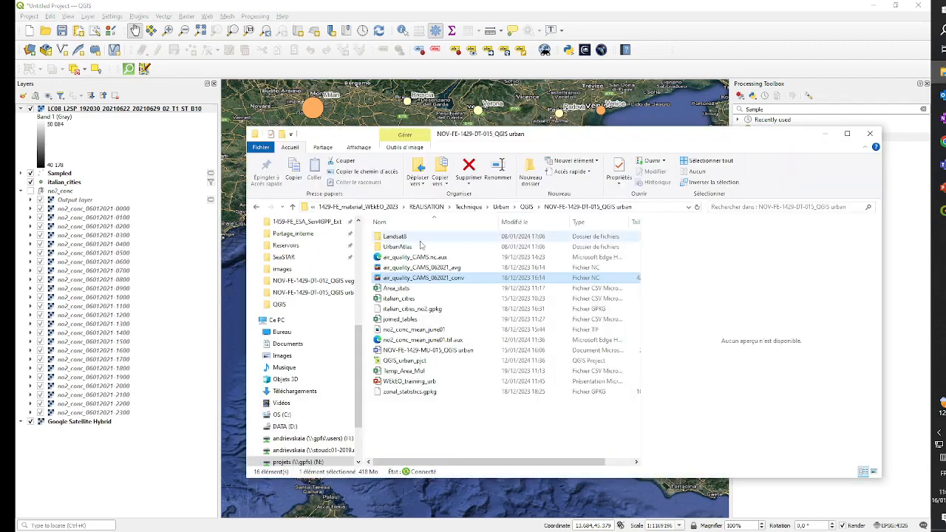
double_click(398, 238)
drag(402, 267, 428, 309)
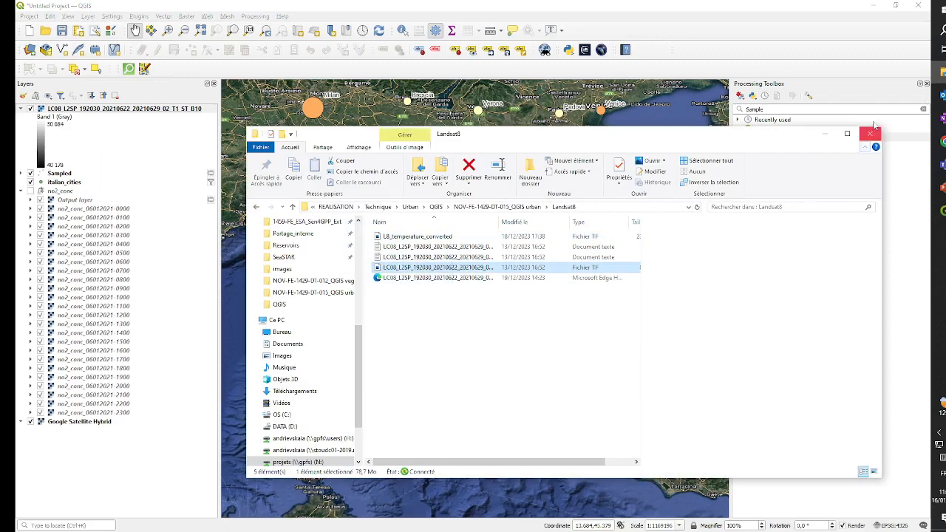
click(826, 134)
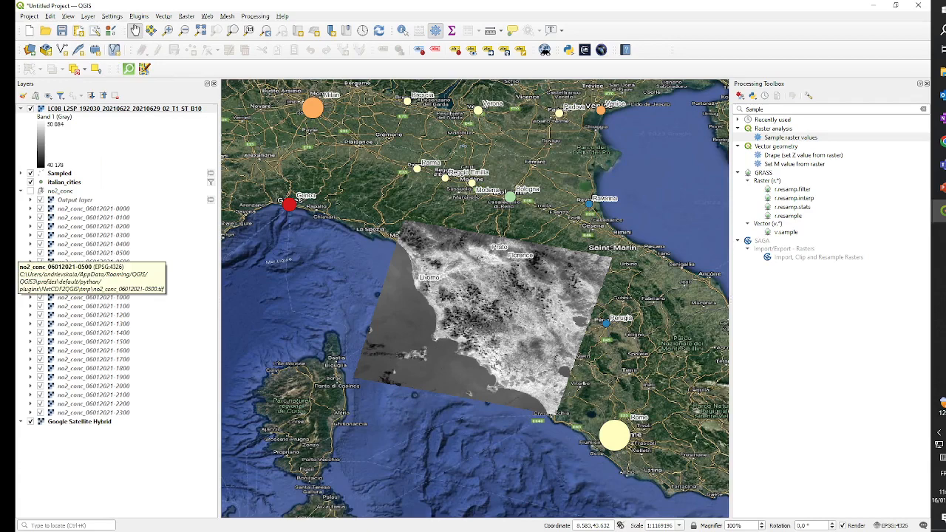
Preview the Landsat MTL metadata file in File Explorer, with the file list sorted by name and the name column widened
drag(524, 327, 519, 294)
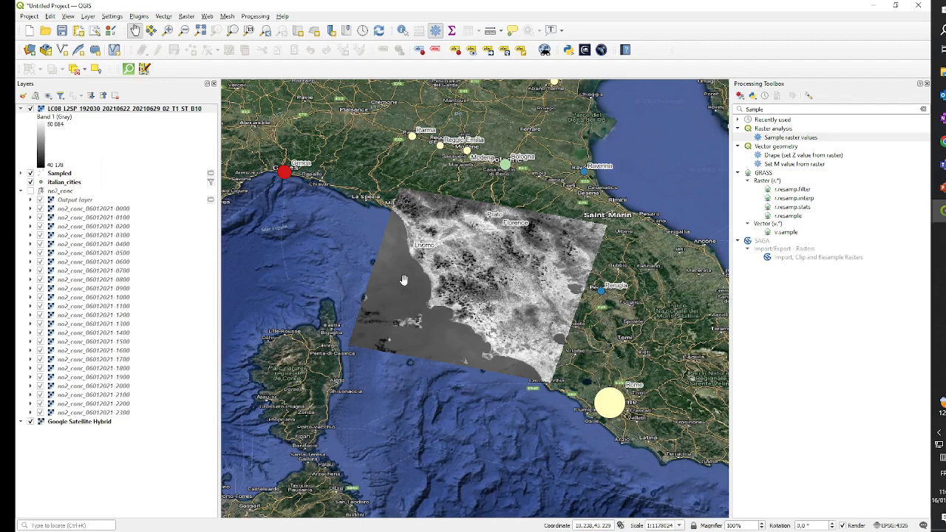
scroll(402, 279, up, 1)
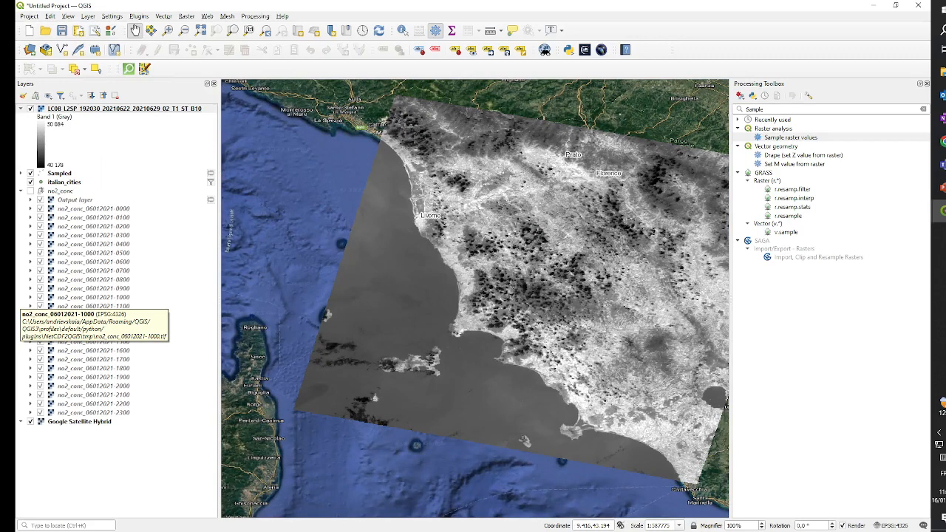
click(939, 74)
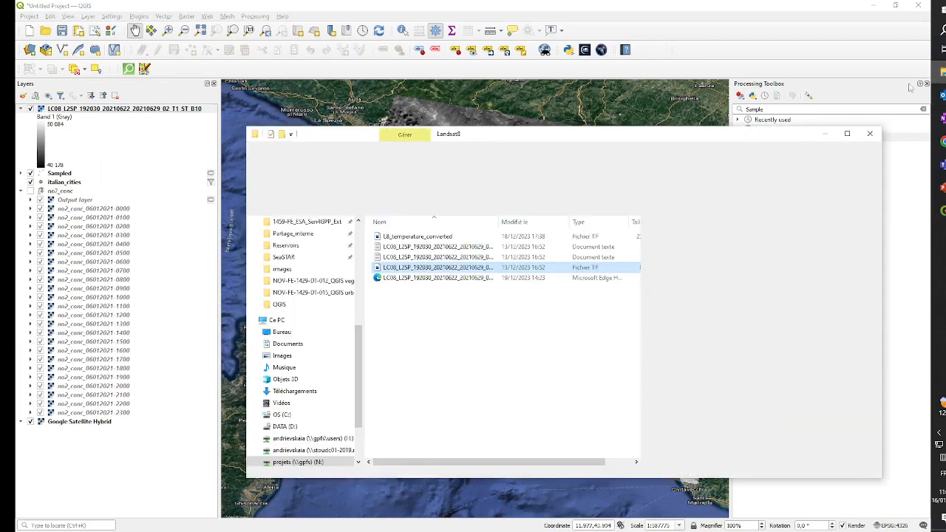
click(434, 257)
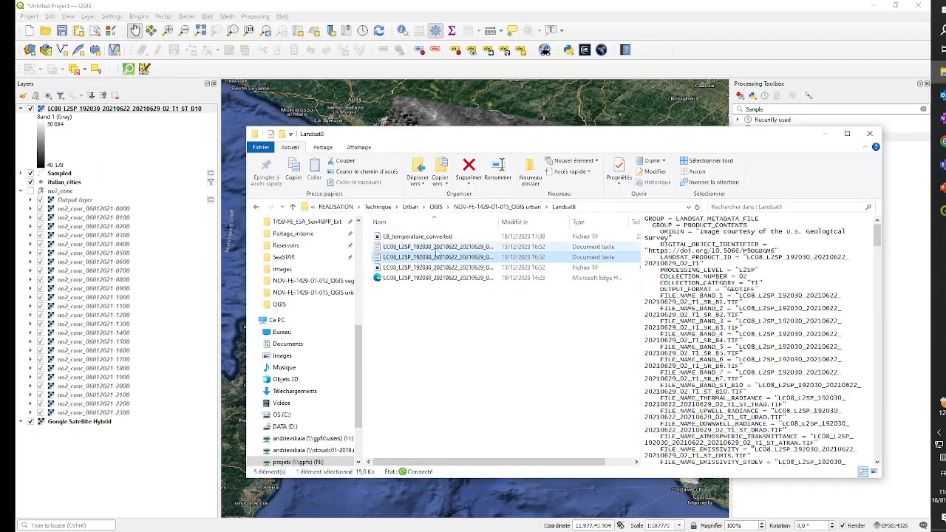
click(437, 246)
click(439, 257)
drag(381, 222, 501, 226)
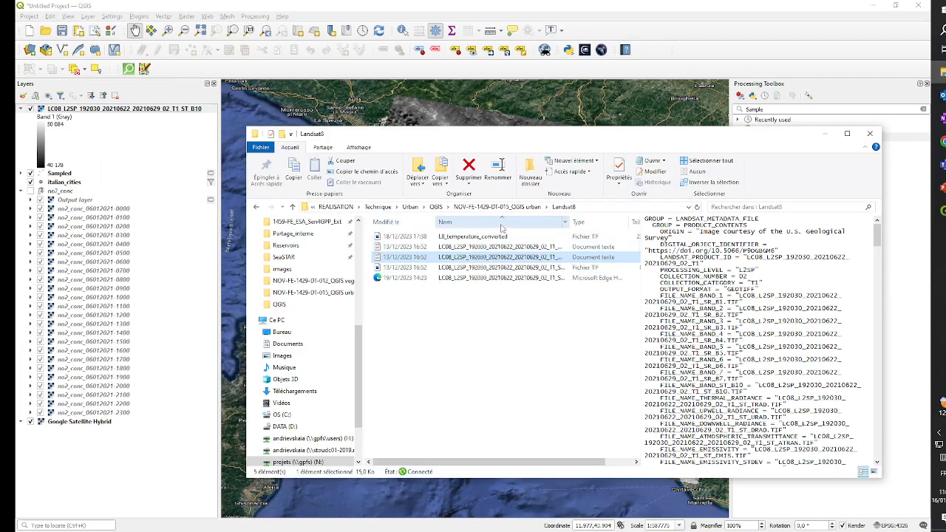
click(501, 223)
drag(571, 223, 609, 222)
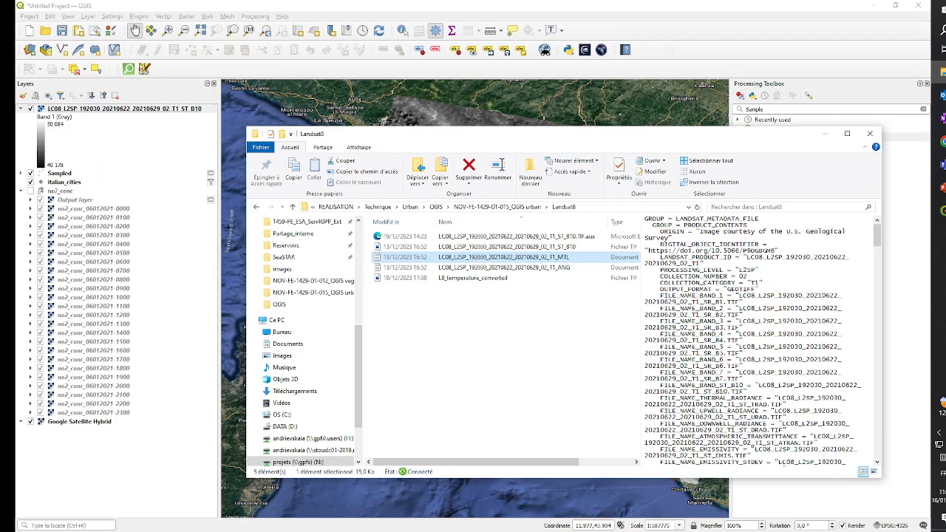
Read through the product details in the MTL metadata preview and return to QGIS
scroll(754, 340, down, 15)
scroll(755, 341, down, 15)
scroll(754, 341, up, 20)
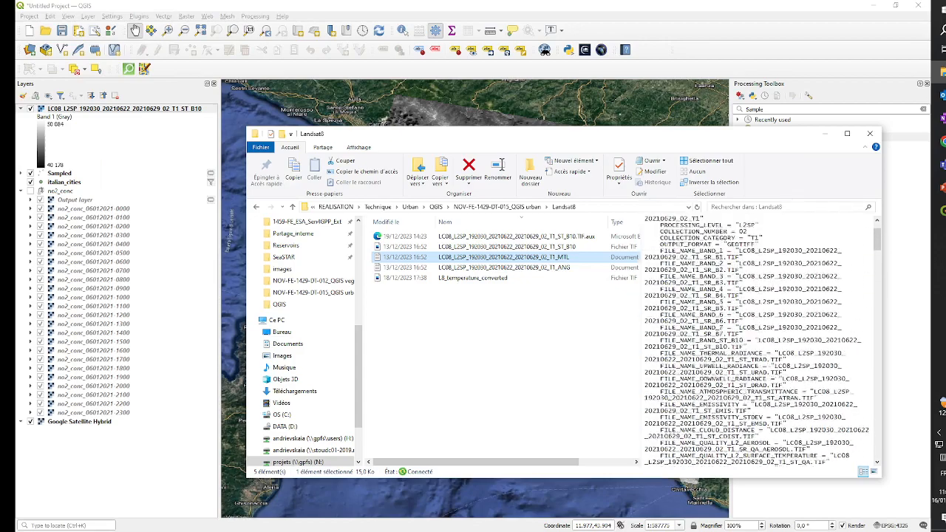
scroll(754, 341, up, 5)
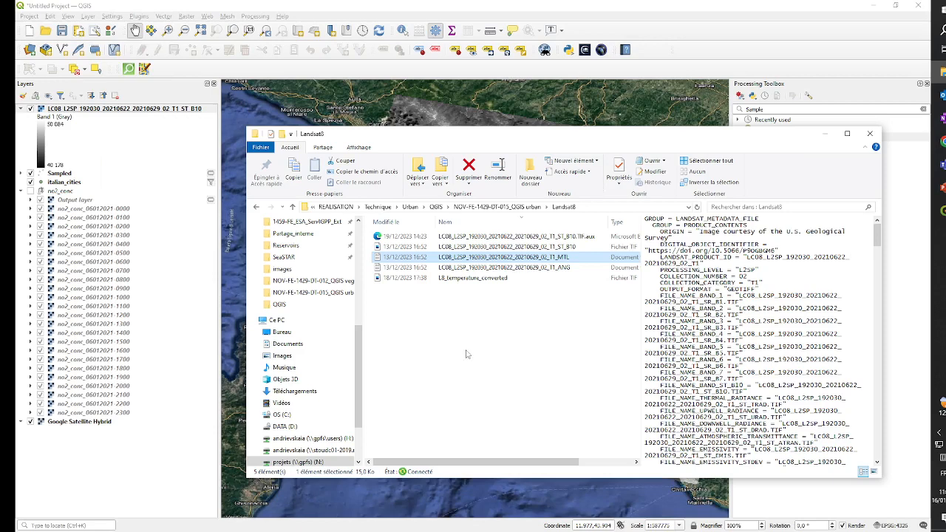
click(825, 134)
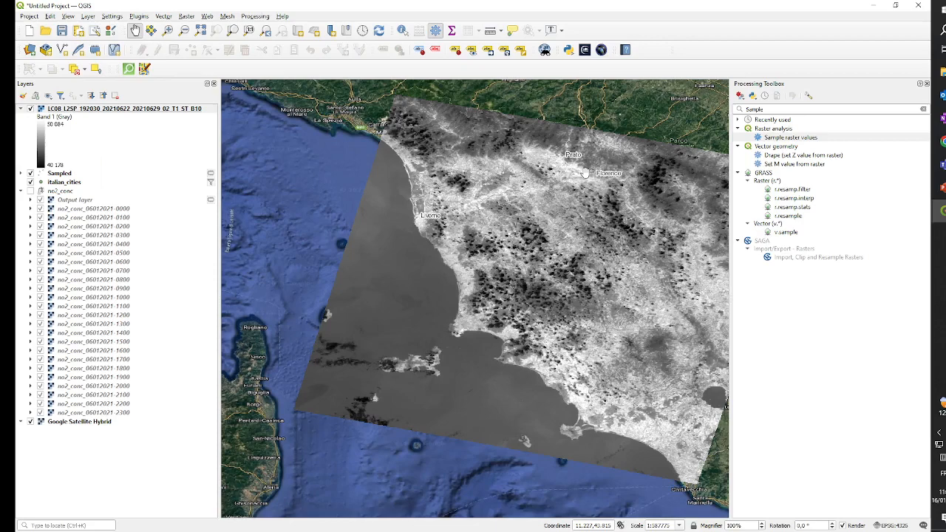
Find "raster calc" in the processing tools and open the QGIS Raster calculator from Raster analysis
drag(575, 244, 558, 259)
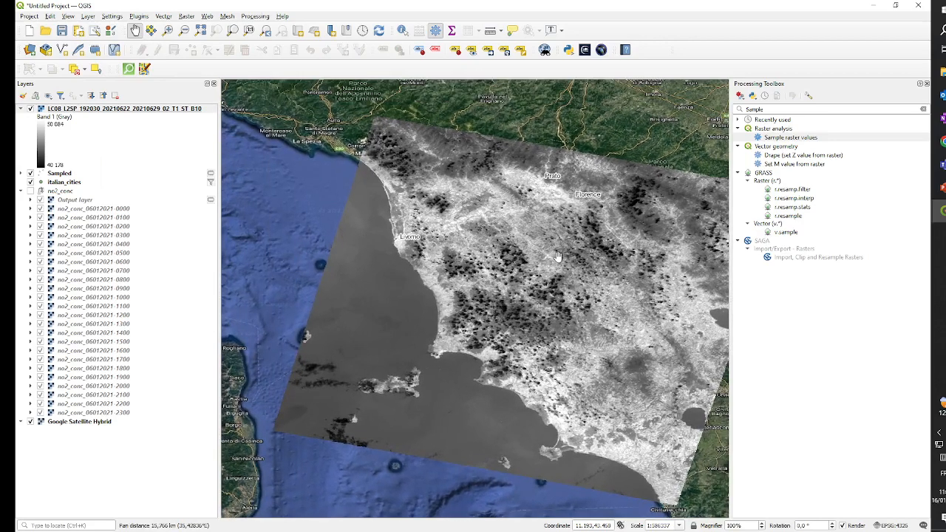
double_click(754, 109)
key(BackSpace)
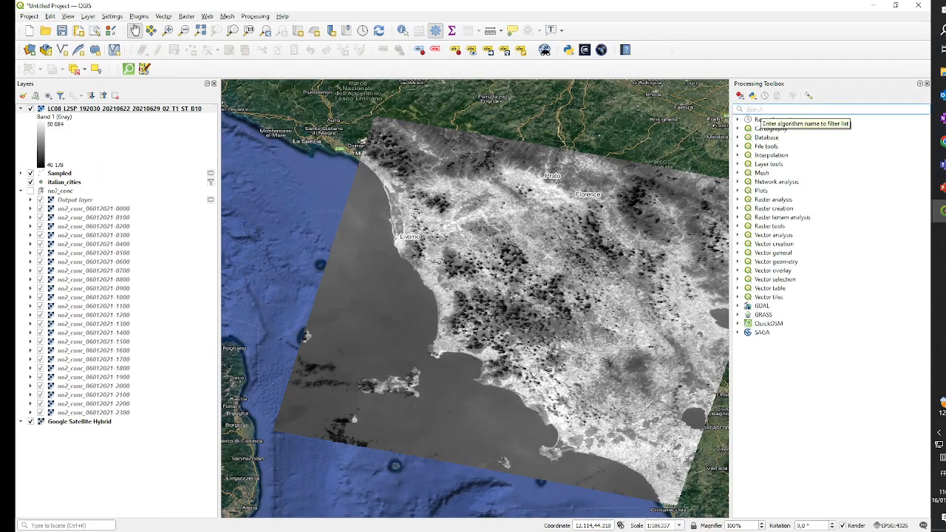
text(raste)
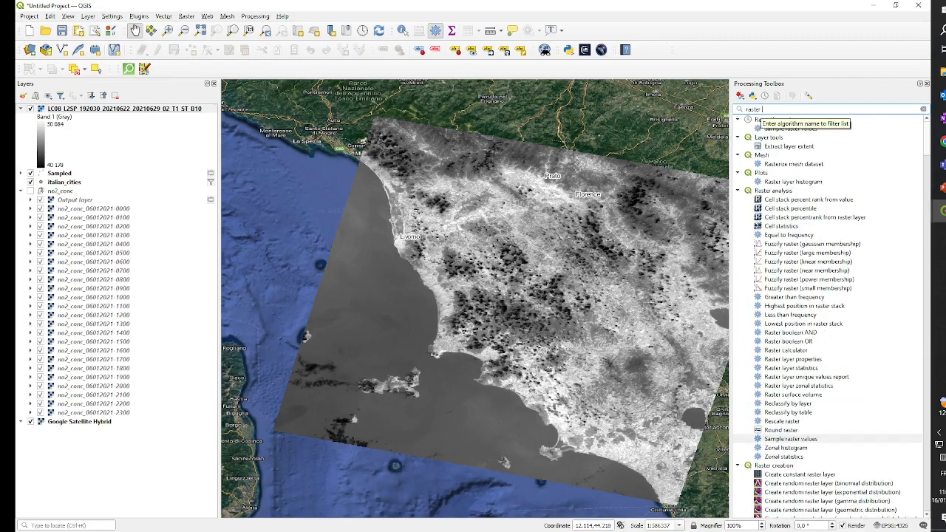
text(r)
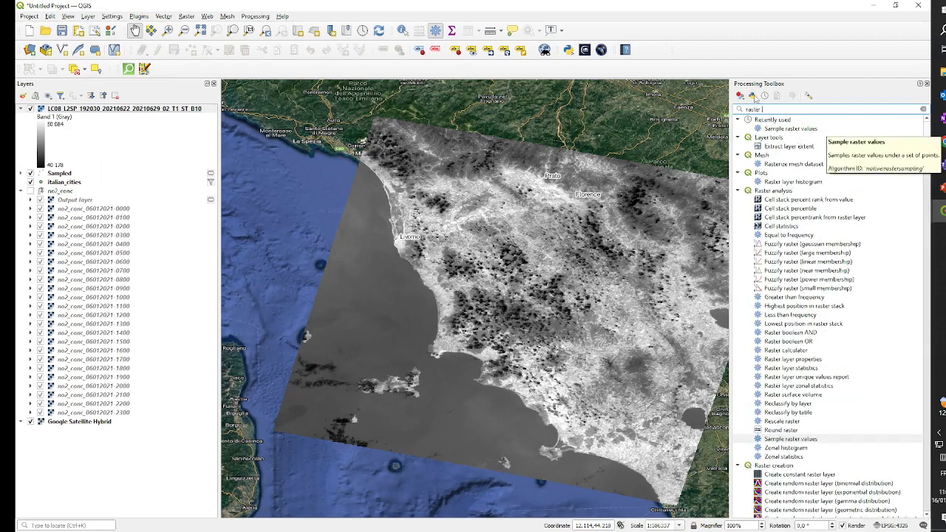
text( calc)
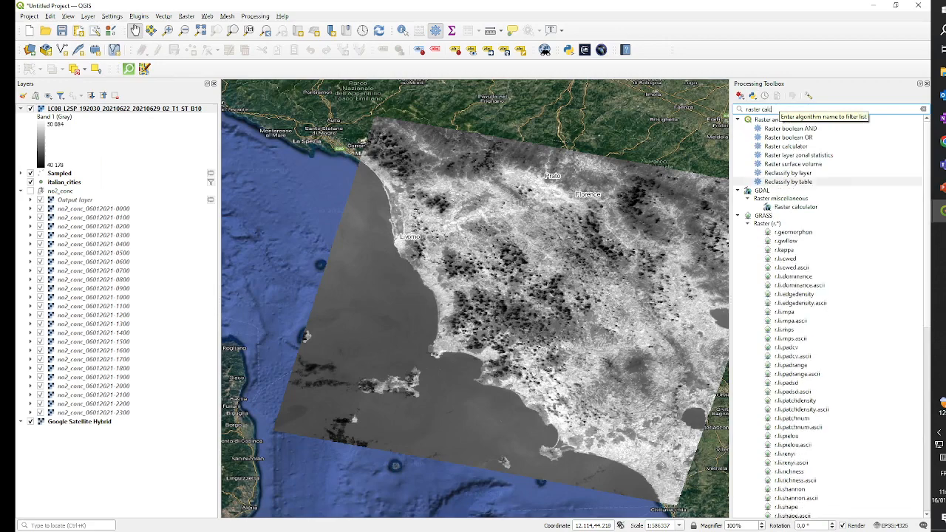
double_click(785, 146)
drag(604, 142, 605, 122)
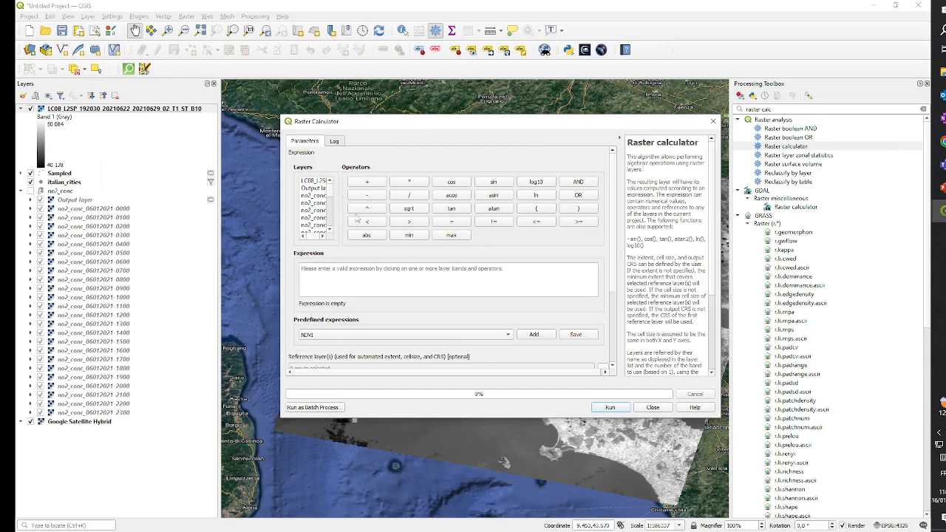
Enter the Celsius conversion expression "LC08_L2SP_192030_20210622_20210629_02_T1_ST_B10@1"*0.00341802+149-273.15
double_click(312, 180)
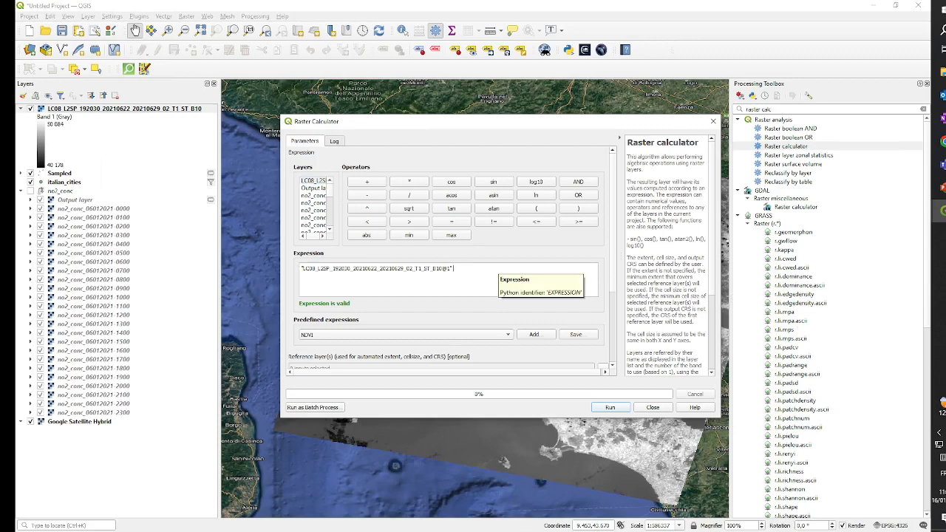
text(*0.00341802)
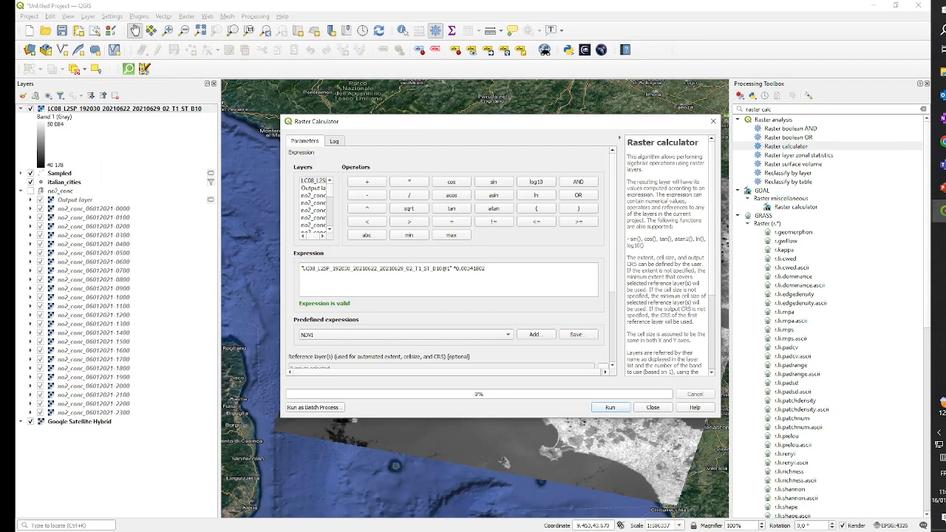
text(+149)
text(-273.15)
Choose the LC08 ST_B10 raster as the calculation's reference layer
scroll(614, 264, down, 1)
scroll(614, 264, down, 5)
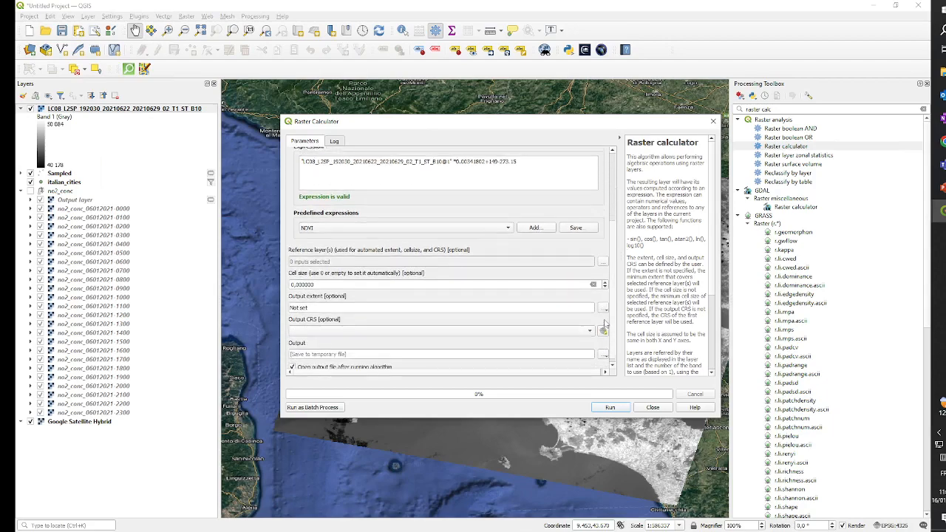
click(604, 257)
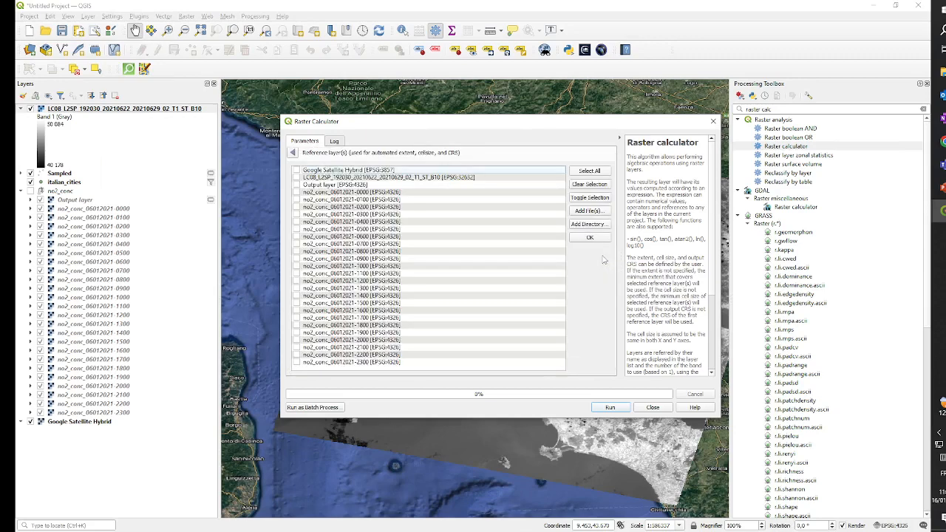
click(297, 179)
click(590, 238)
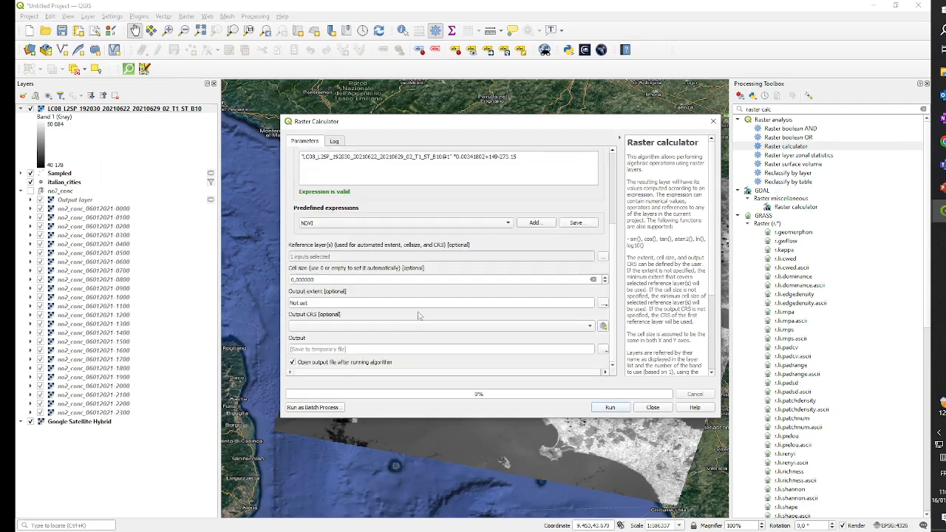
Set the output CRS to EPSG:4326, run the raster calculation to a temporary file and close the dialog
click(442, 327)
click(372, 338)
click(610, 409)
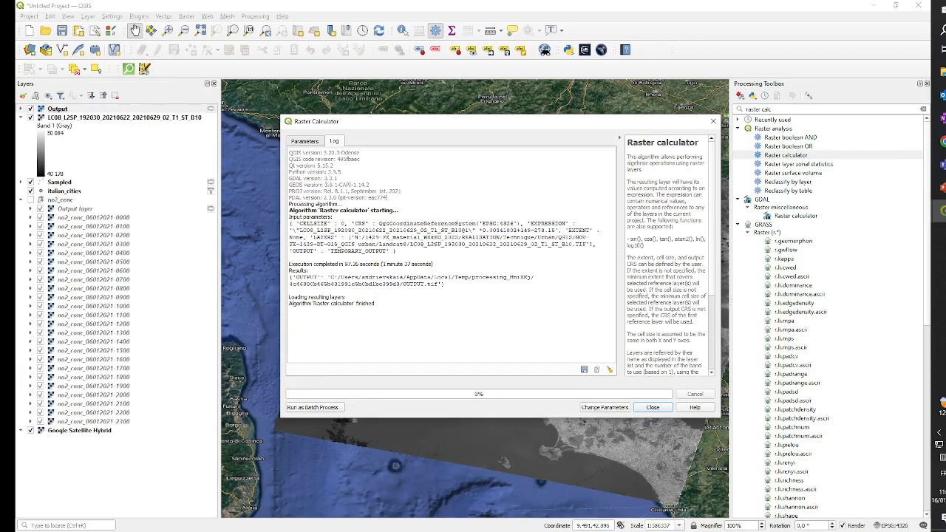
click(650, 407)
Expand the Output raster's legend to view its value range and collapse the legend of the original ST_B10 layer
drag(600, 274, 522, 256)
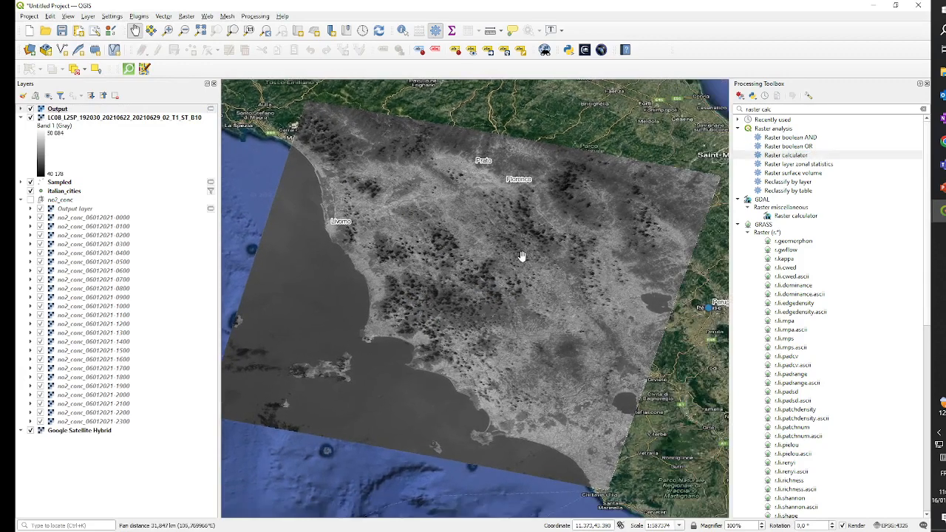
click(21, 109)
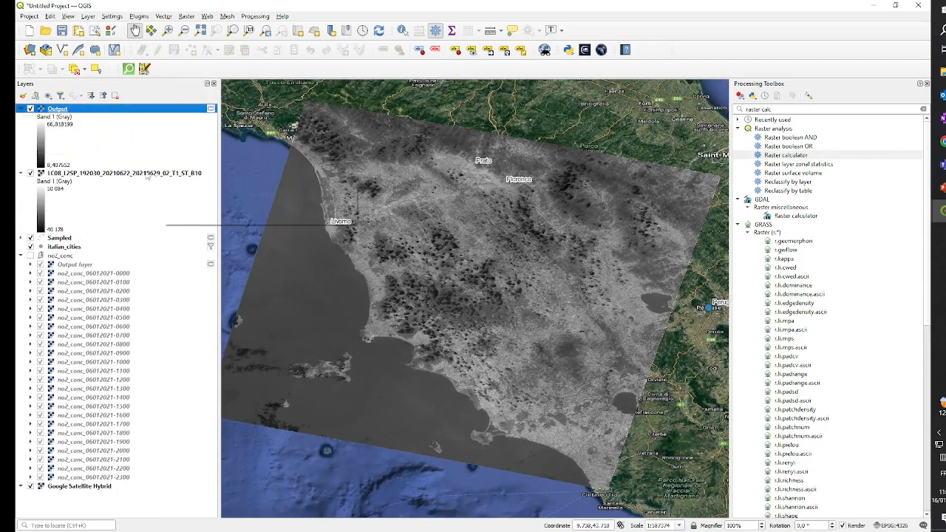
click(20, 173)
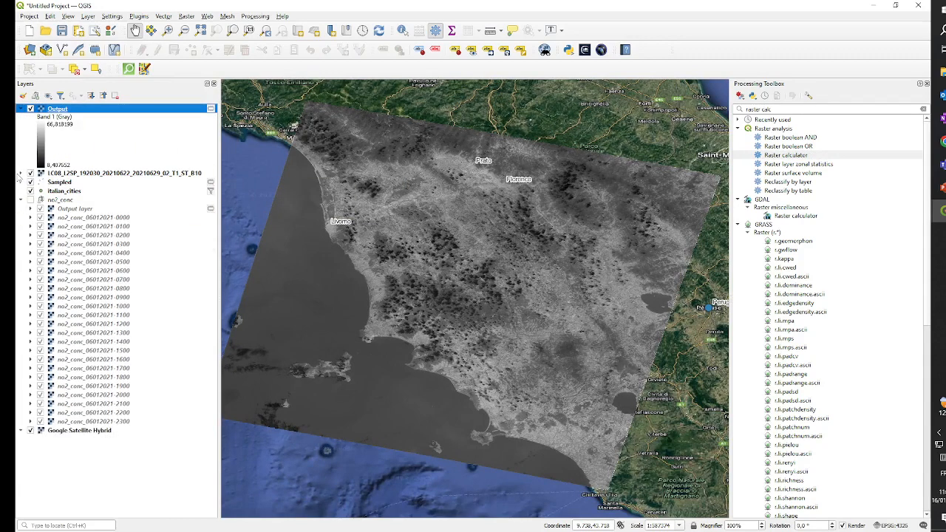
Open the Output layer's symbology and set its render type to Singleband pseudocolor
double_click(58, 109)
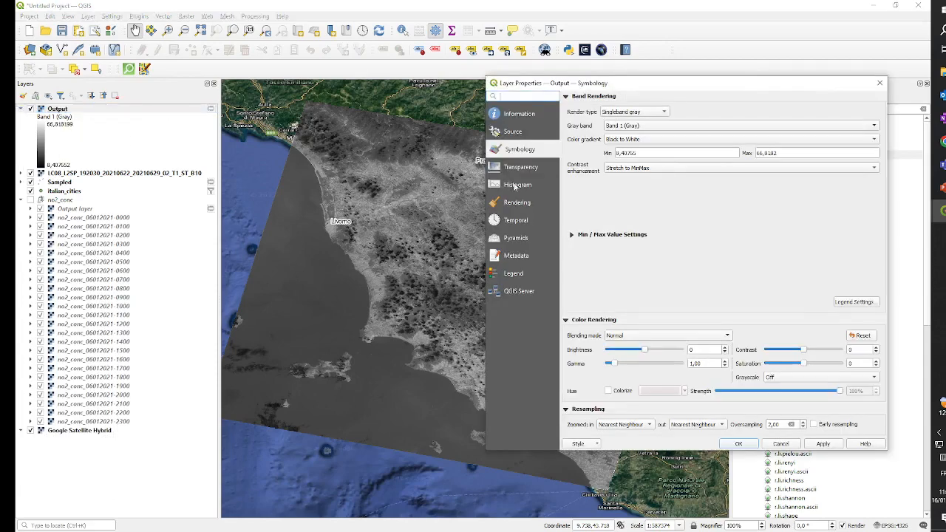
drag(707, 83, 550, 102)
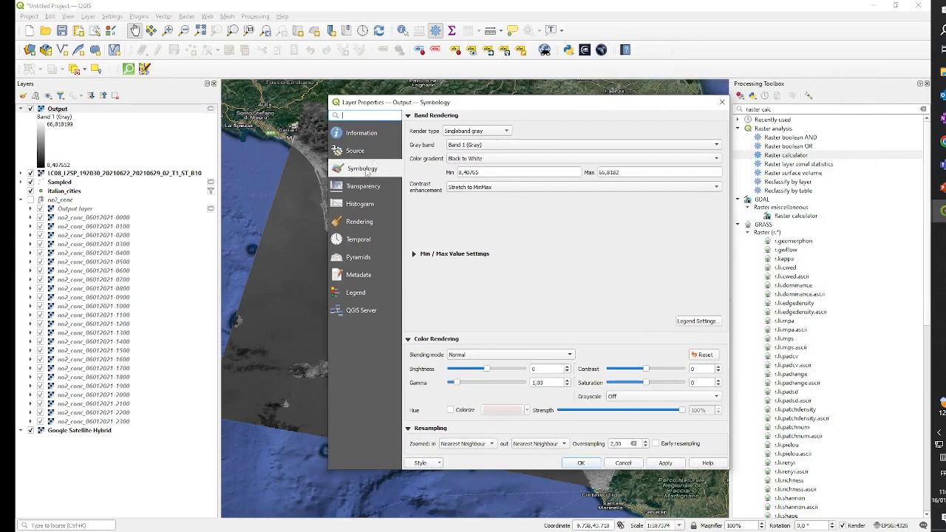
click(481, 131)
click(481, 143)
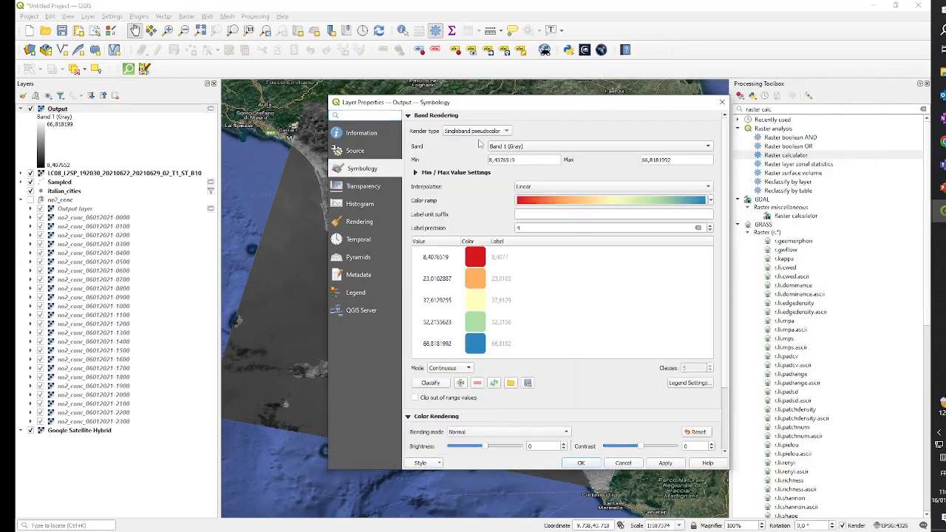
Apply the Turbo color ramp to the Output layer and set the classification mode to Equal Interval
click(711, 201)
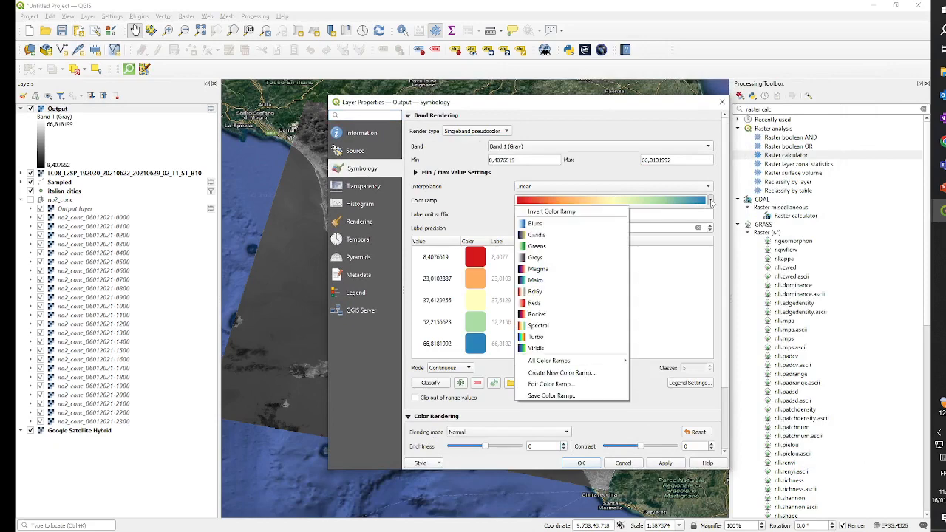
click(543, 338)
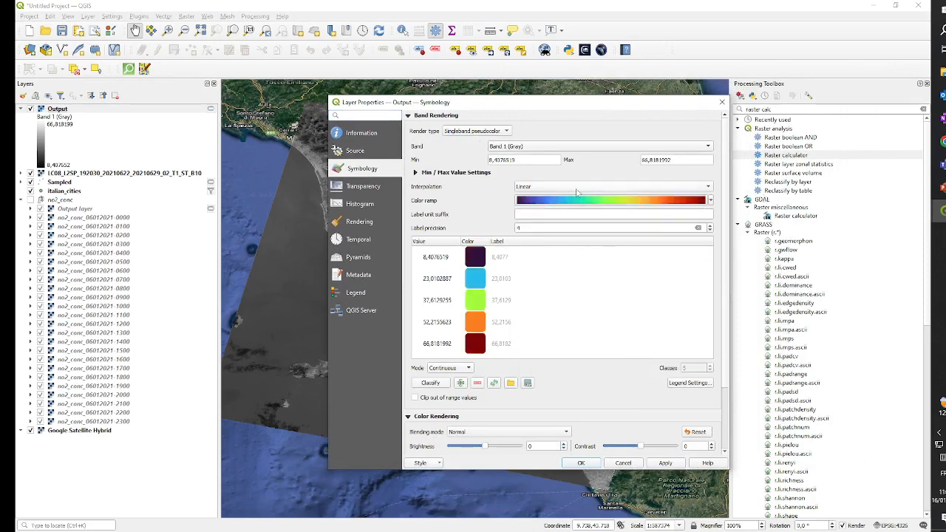
click(460, 369)
click(447, 385)
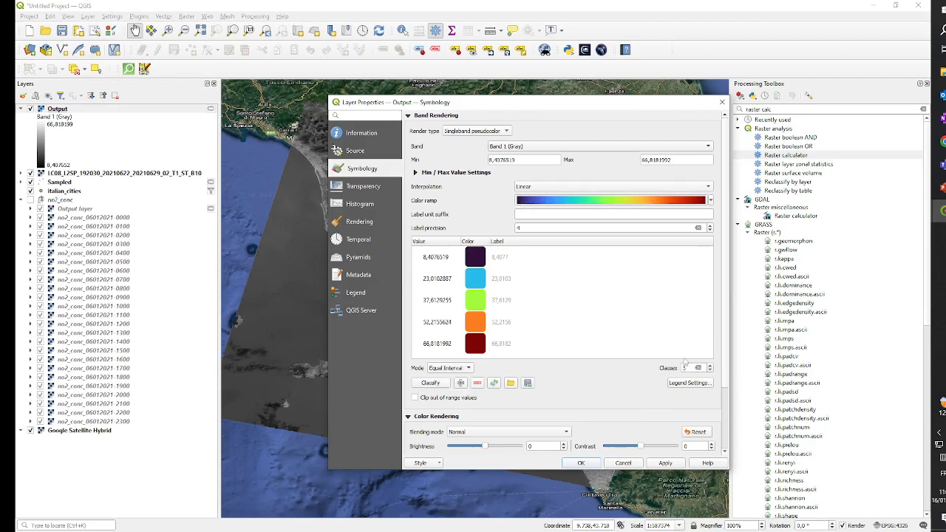
Set the label precision of the Output layer's classes to 2
click(550, 227)
key(Down)
key(Down)
Set the Output layer's color range to a minimum of 15 and a maximum of 45, and apply the symbology
drag(517, 160, 486, 160)
text(15)
drag(699, 160, 642, 160)
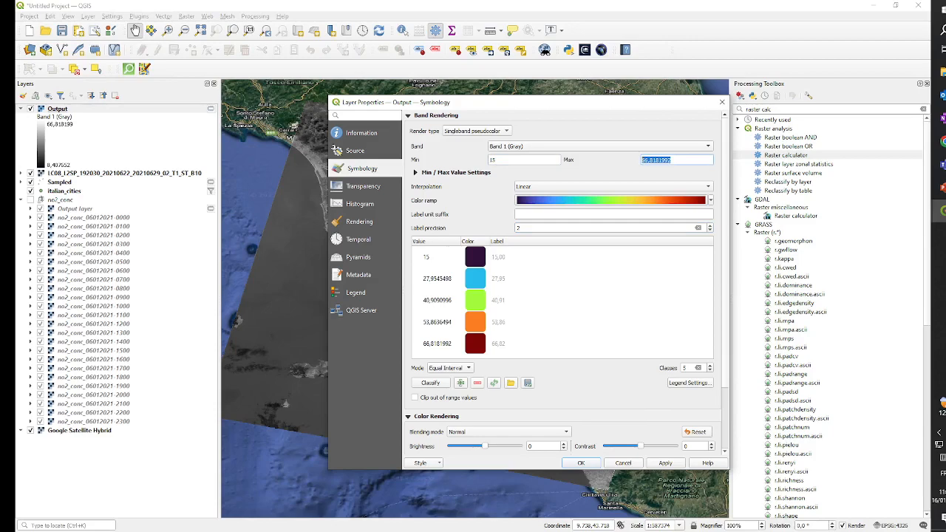
text(45)
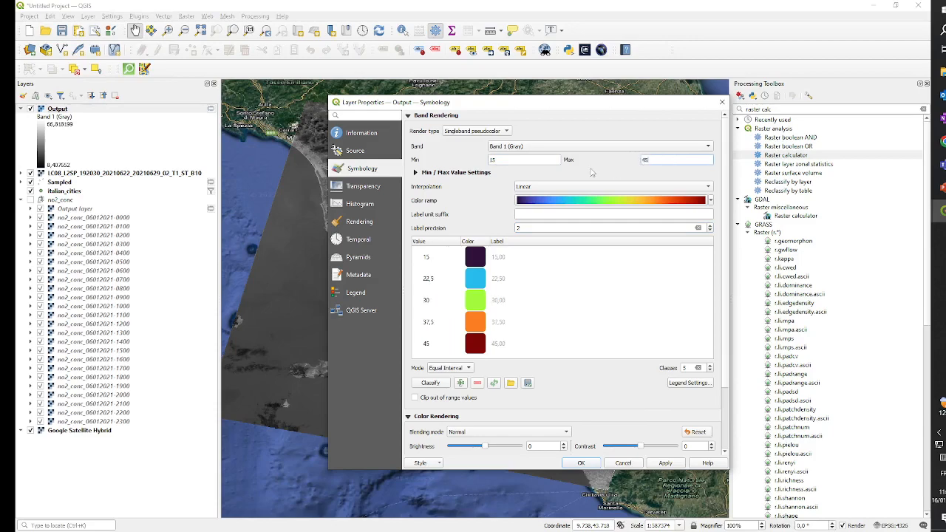
click(656, 465)
click(588, 463)
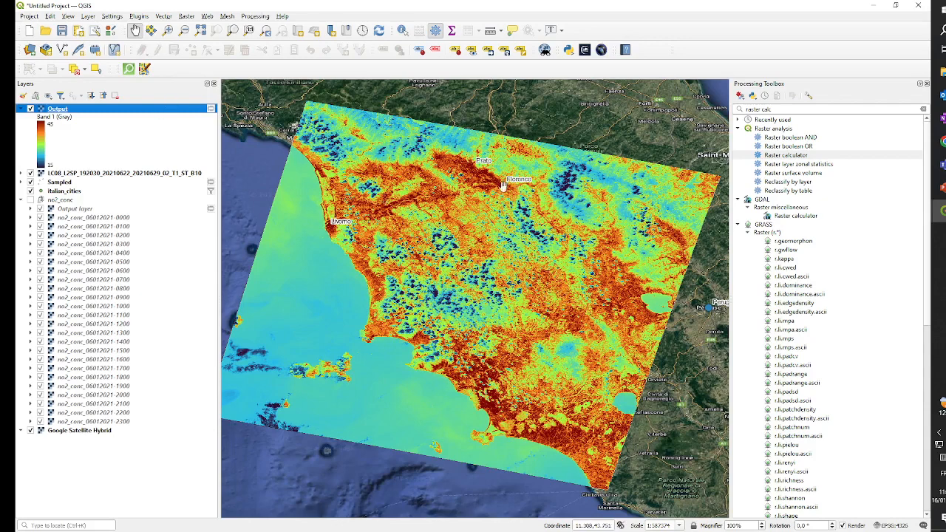
Examine the styled temperature raster around Florence and along the southern coast, and collapse the Output layer's legend
scroll(510, 181, up, 2)
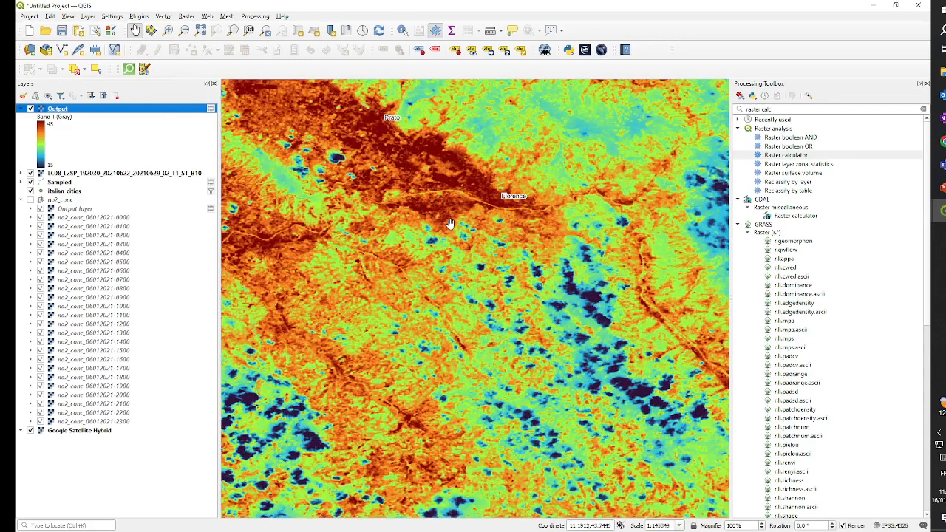
scroll(448, 225, down, 2)
scroll(502, 355, up, 2)
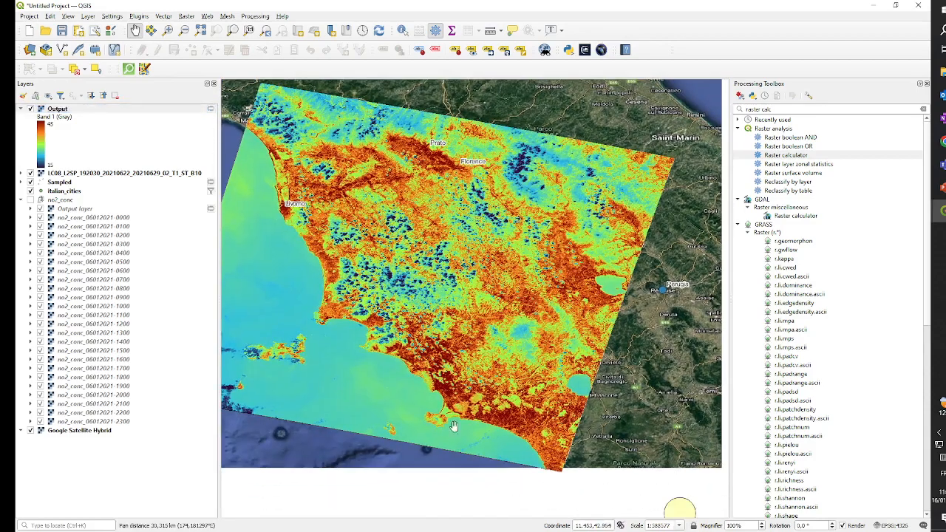
scroll(506, 406, up, 1)
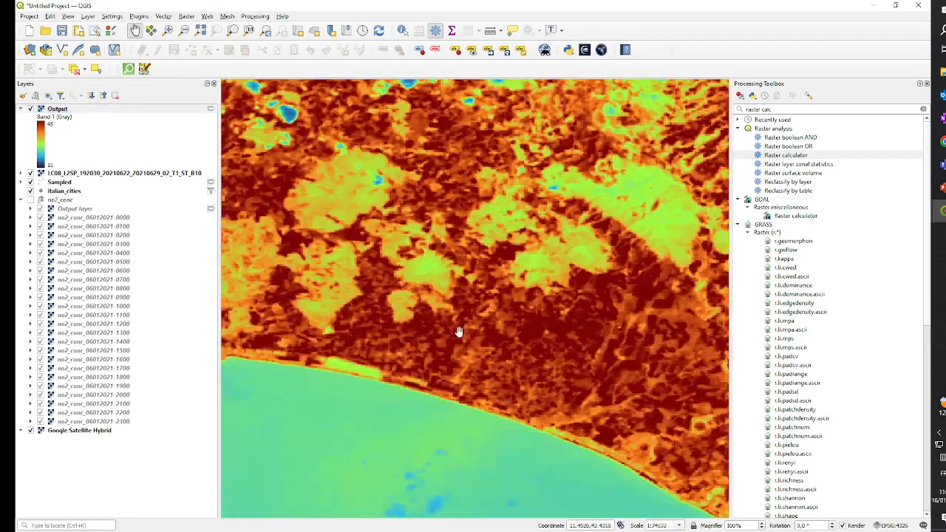
scroll(456, 325, down, 4)
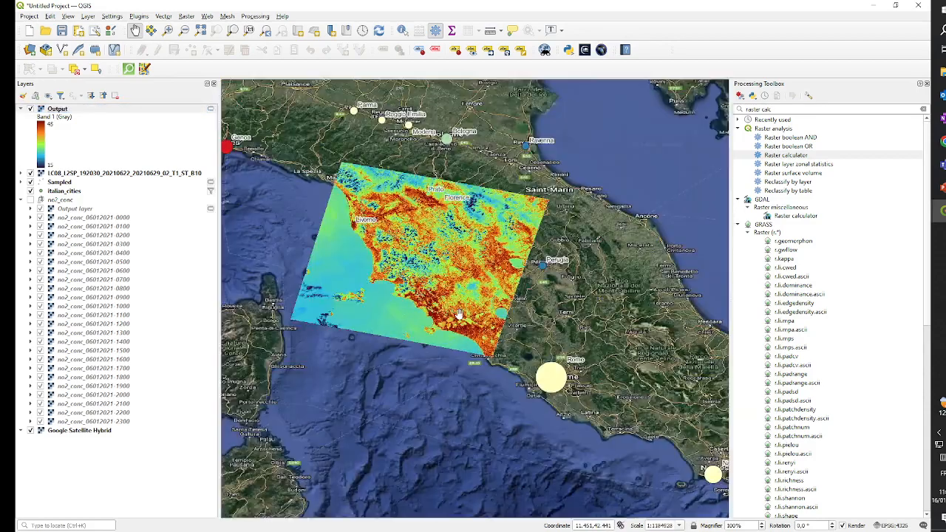
drag(458, 255, 489, 289)
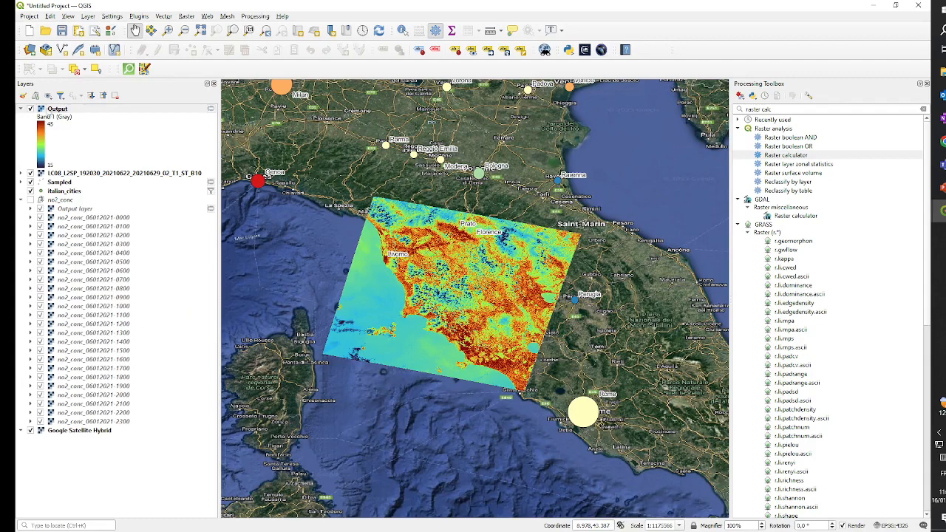
click(25, 108)
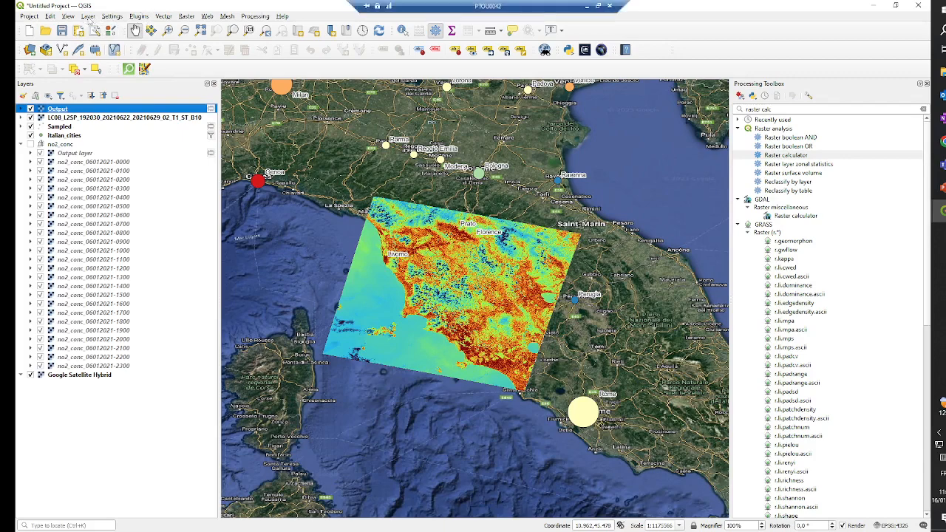
Choose IT007L3_FIRENZE_UA2018_v013.gpkg from the Data folder of the UrbanAtlas Firenze dataset as the source for a new vector layer
click(88, 16)
mouse_move(113, 51)
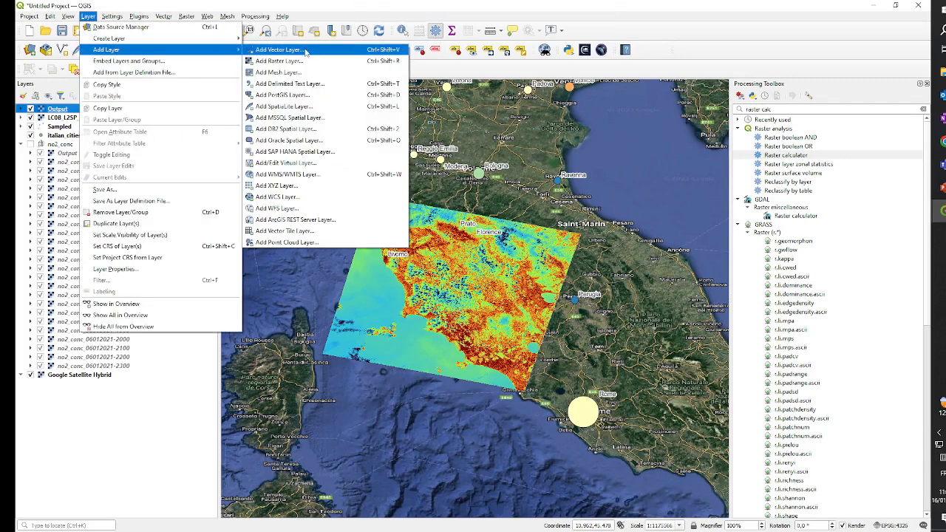
click(280, 50)
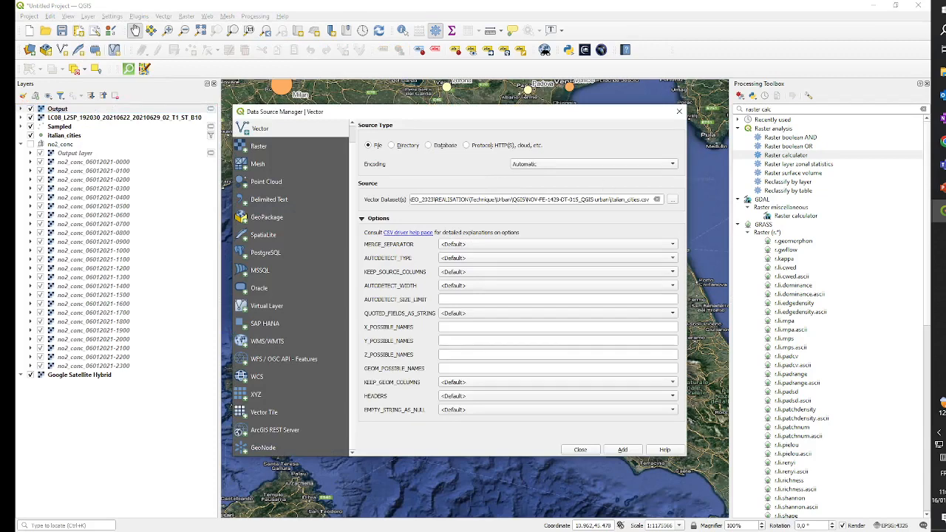
click(672, 199)
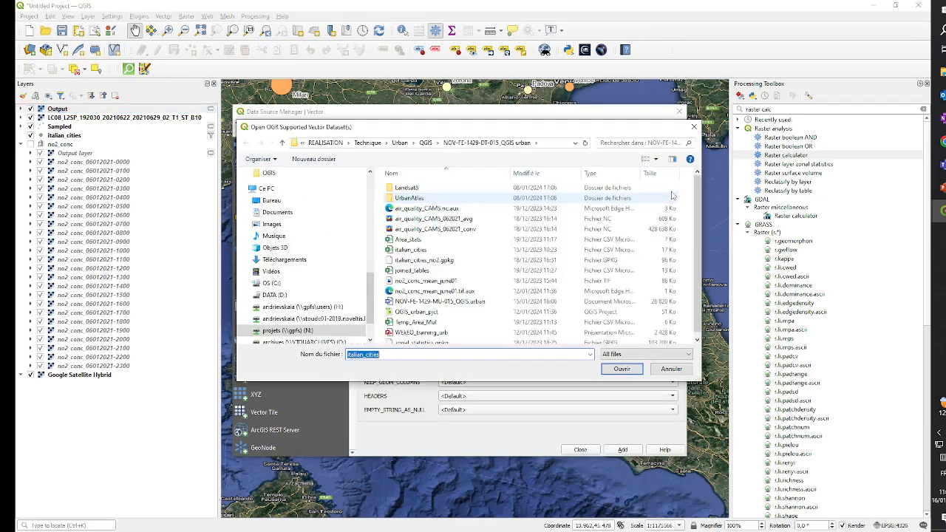
double_click(410, 198)
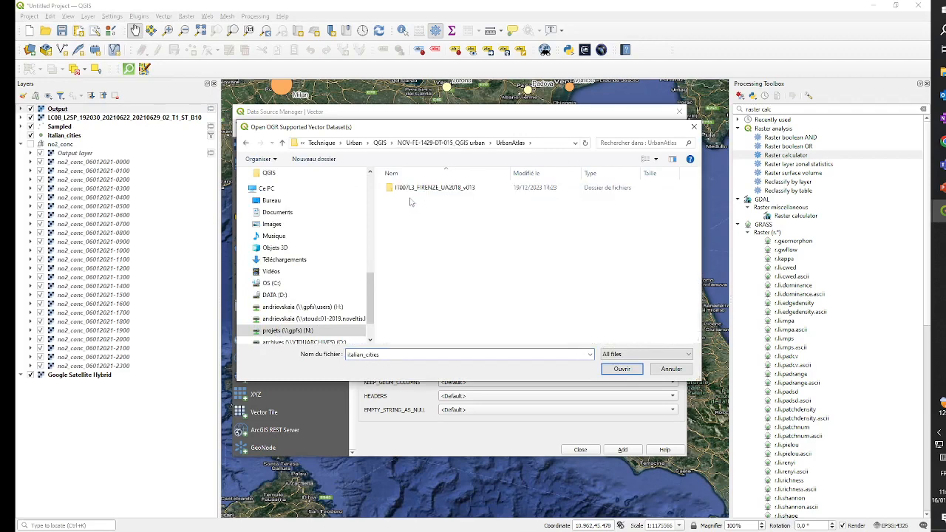
double_click(425, 188)
double_click(426, 188)
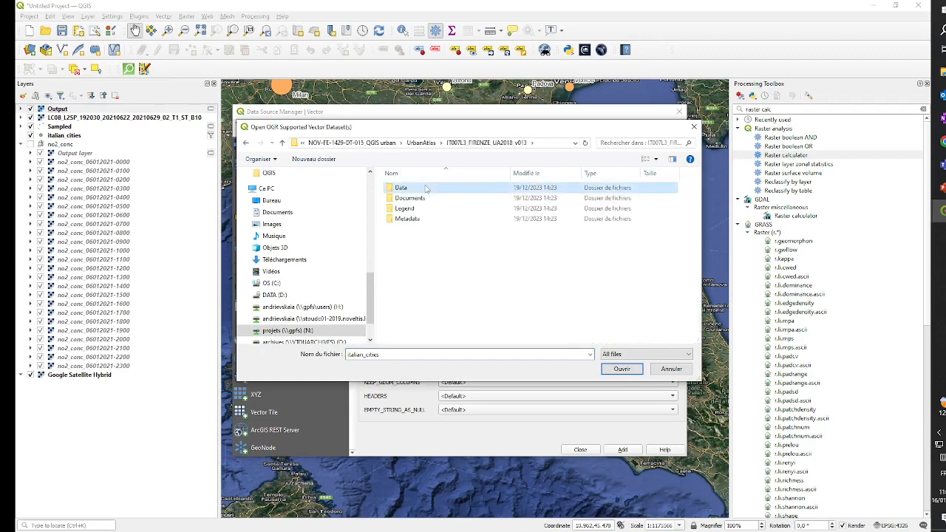
click(454, 189)
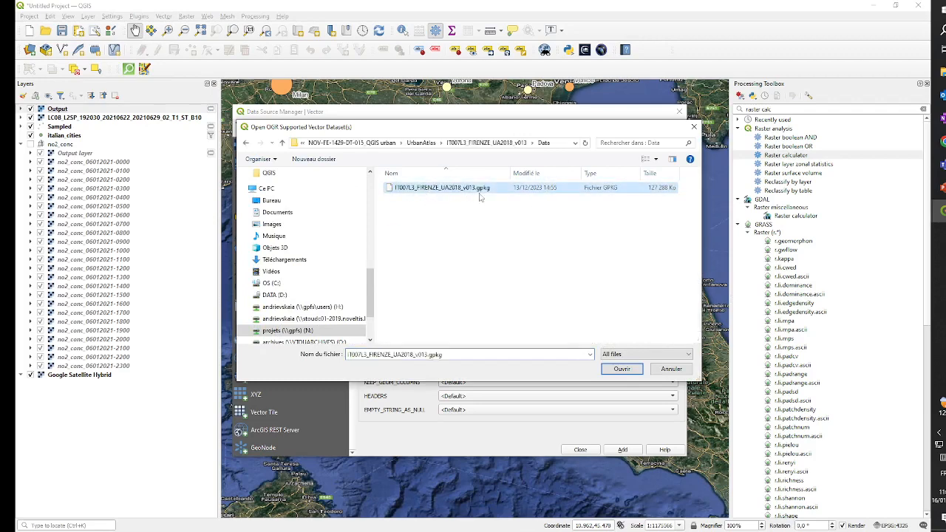
click(611, 369)
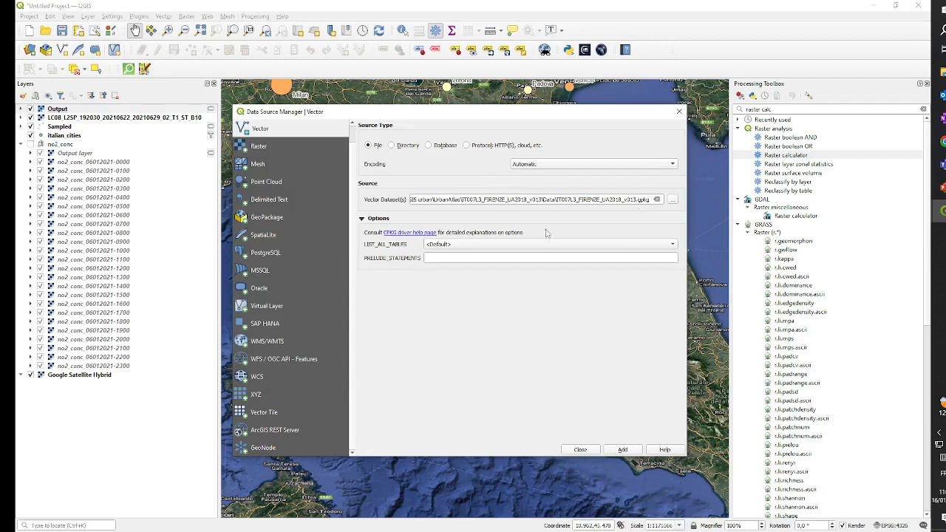
Add all three layers of the Firenze geopackage to the project, using the ETRS89 to WGS 84 (1) transformation
click(623, 451)
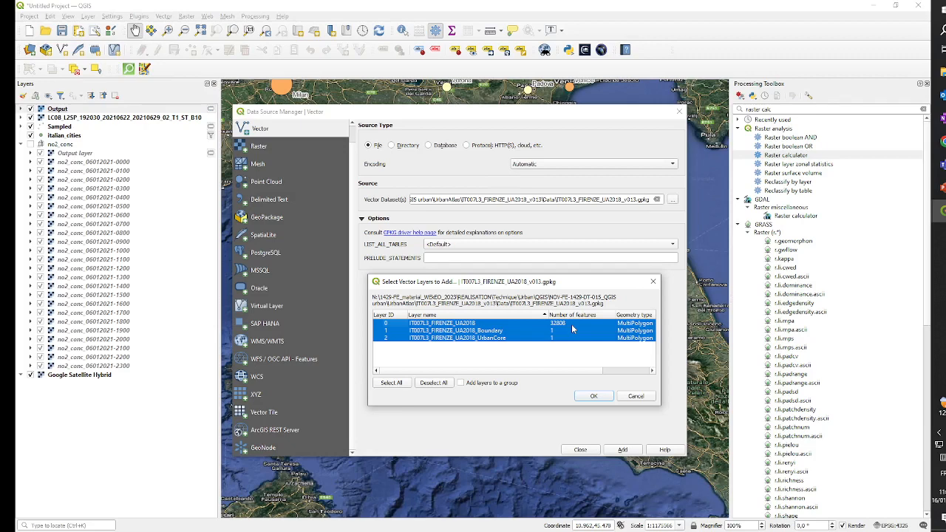
click(603, 397)
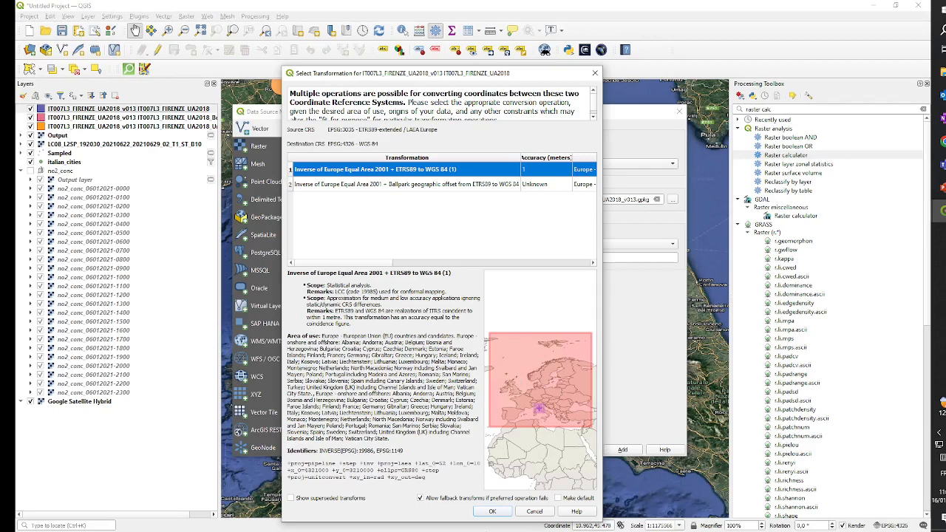
click(506, 512)
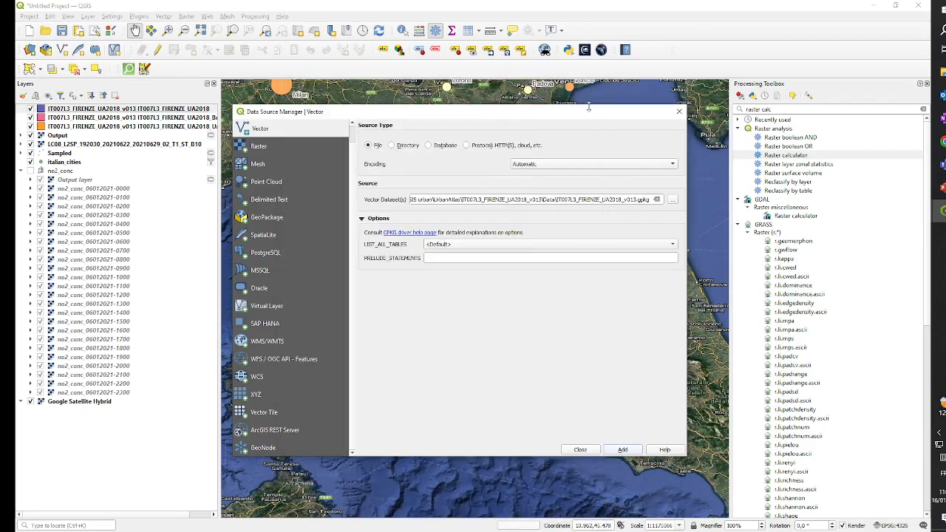
mouse_move(590, 113)
mouse_down()
mouse_move(568, 253)
mouse_move(594, 374)
mouse_move(551, 105)
mouse_up()
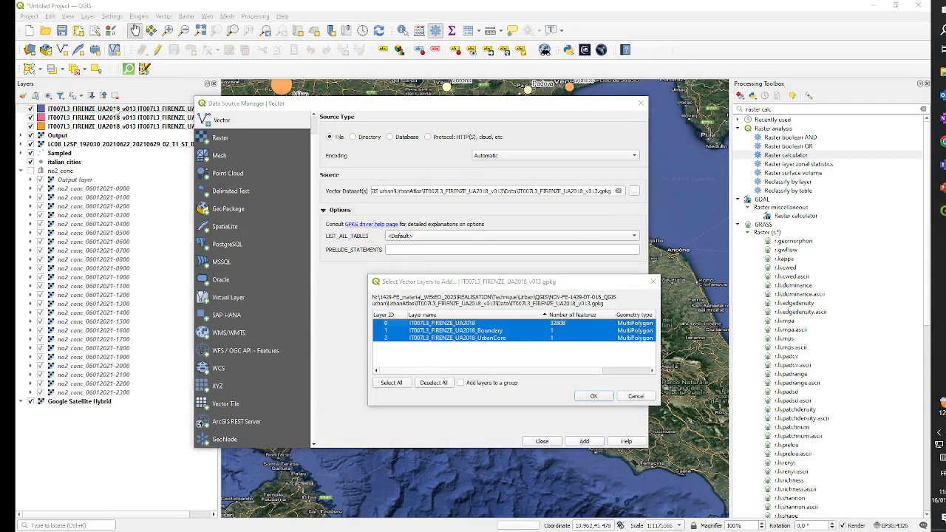
click(653, 281)
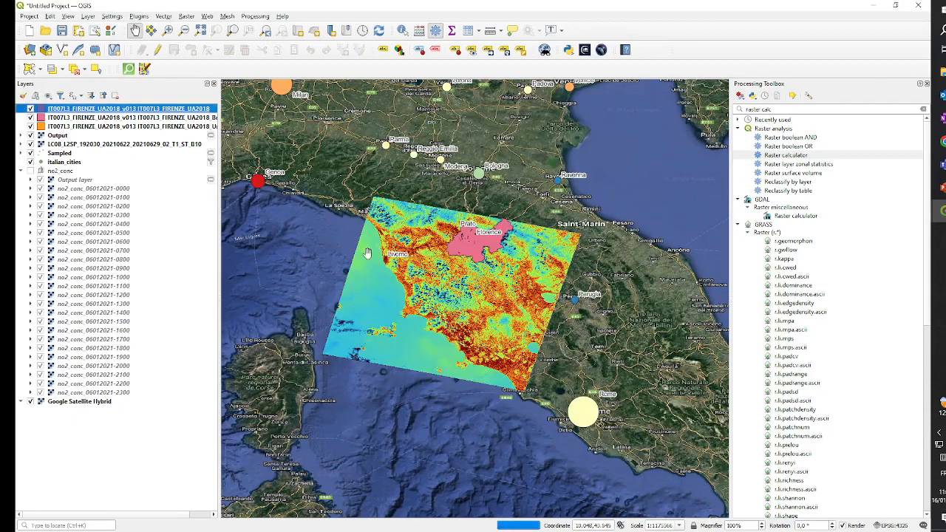
Hide the Sampled, italian_cities, ST_B10 and Output layers to view the Firenze layers over the satellite basemap
click(30, 153)
click(31, 162)
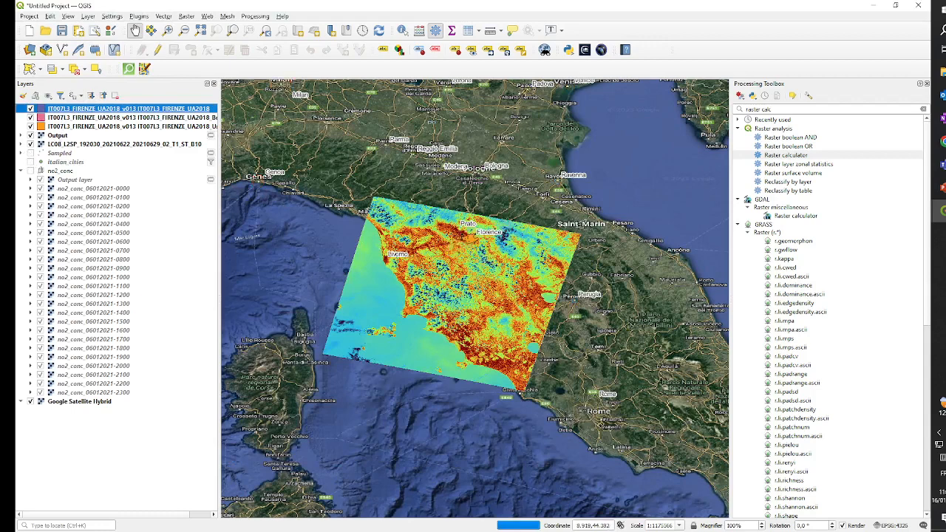
click(30, 144)
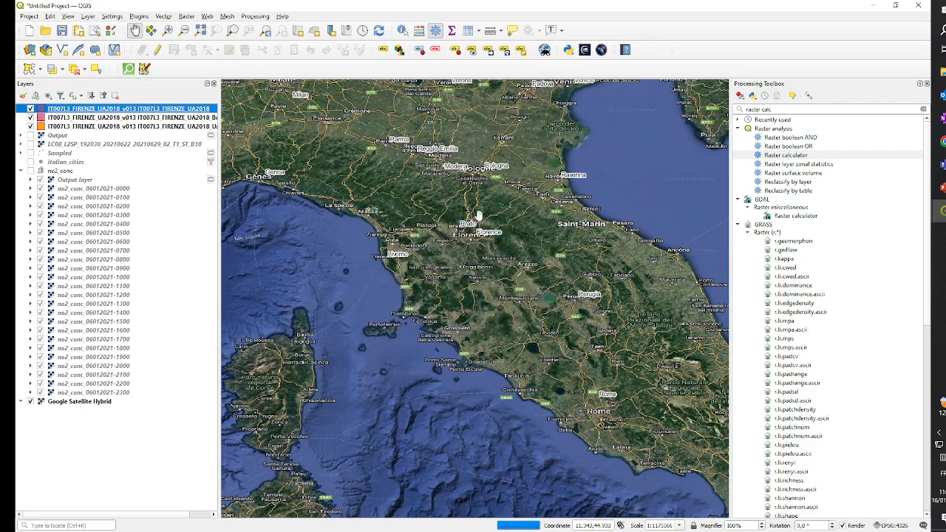
scroll(480, 224, up, 3)
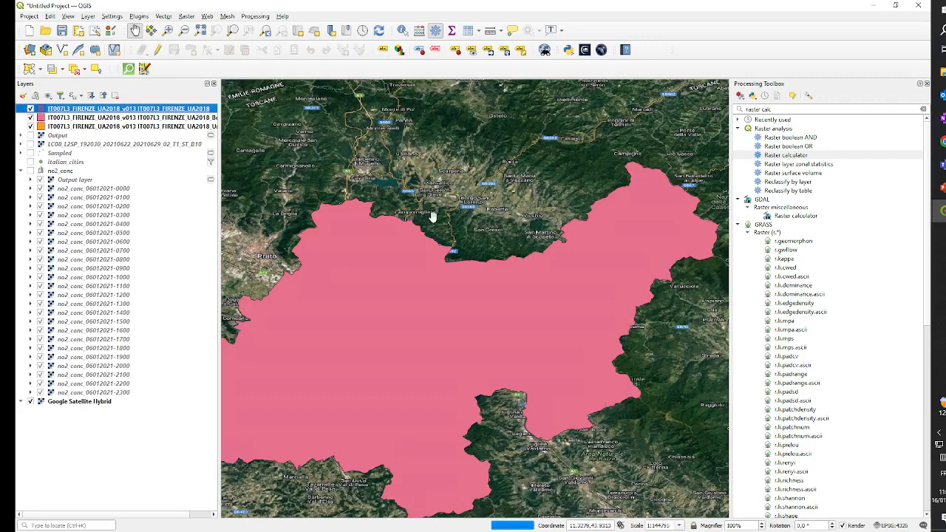
scroll(433, 217, down, 1)
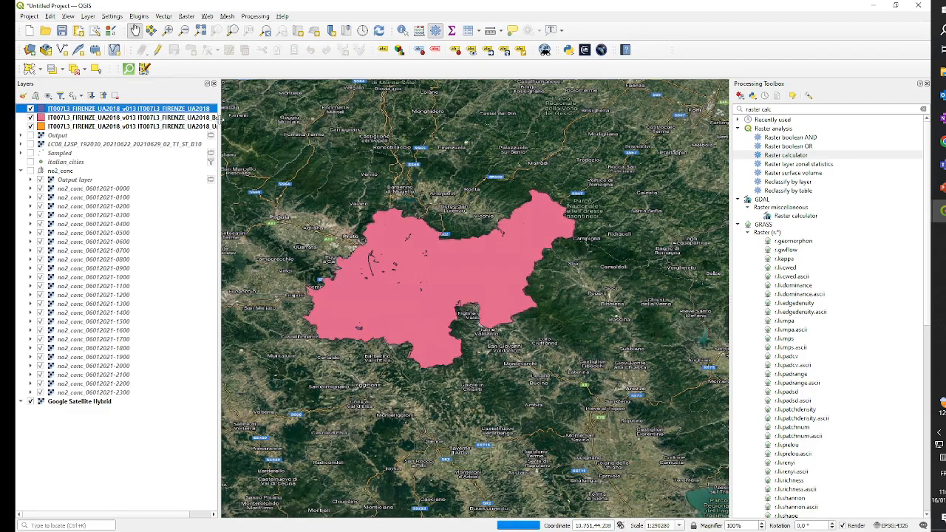
Widen the layer list to read the full names, and display the Firenze Boundary and UrbanCore layers one at a time
drag(219, 123, 260, 122)
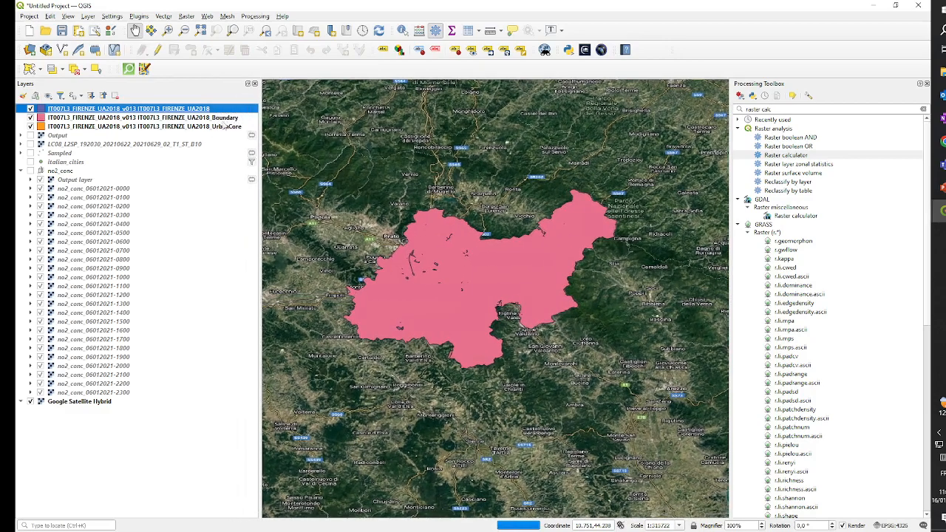
click(31, 109)
click(30, 127)
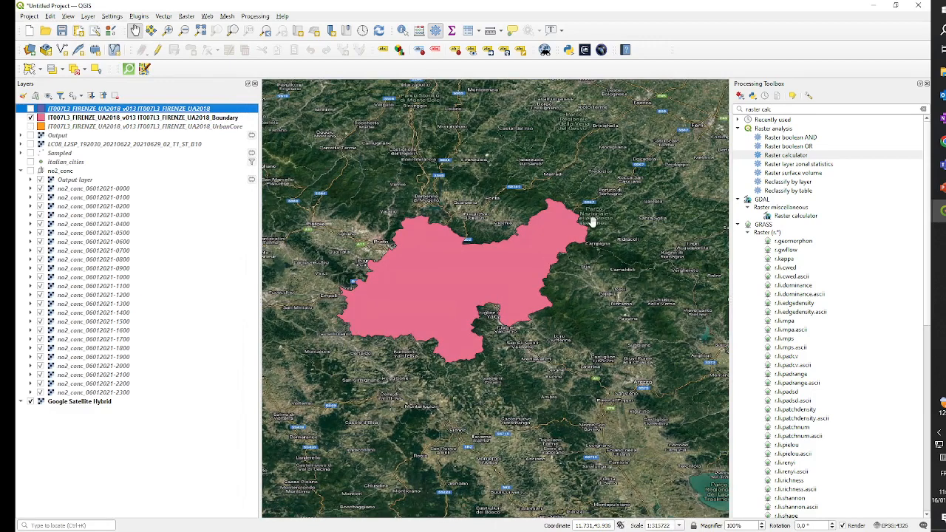
click(30, 126)
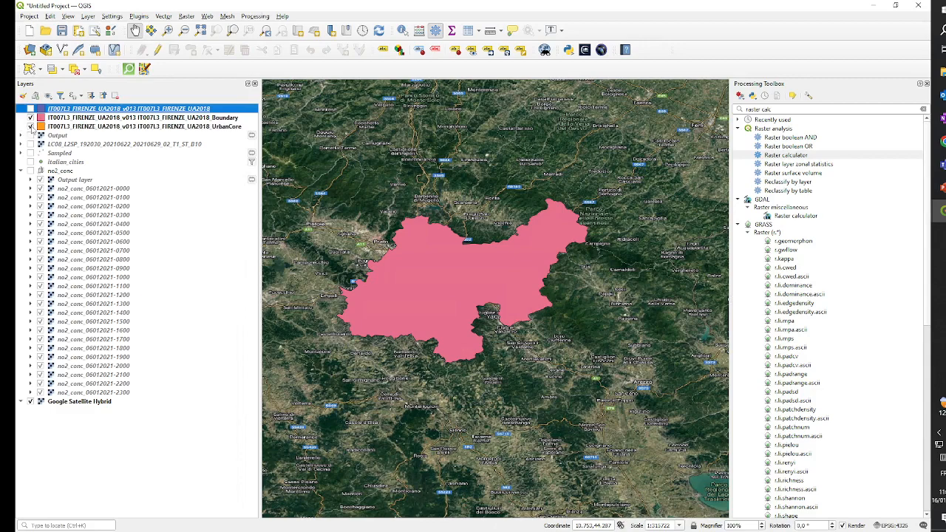
click(30, 117)
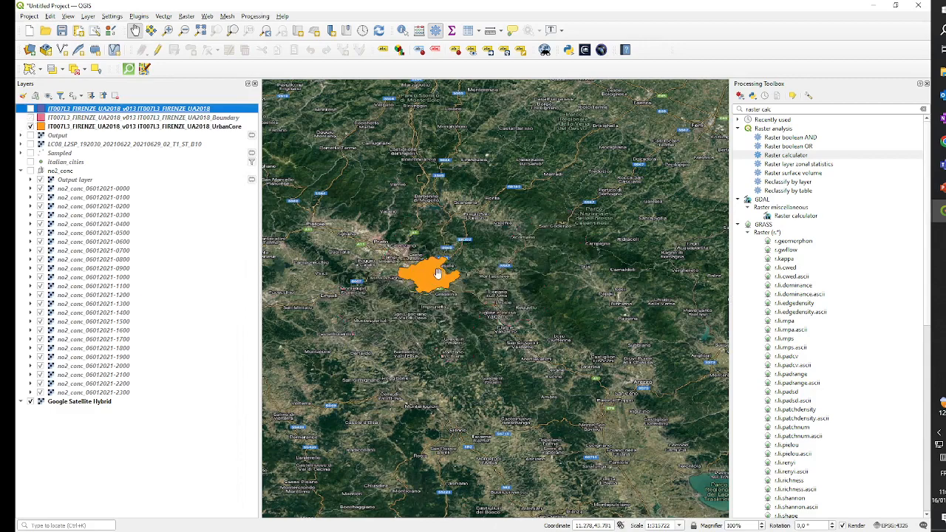
scroll(439, 273, up, 1)
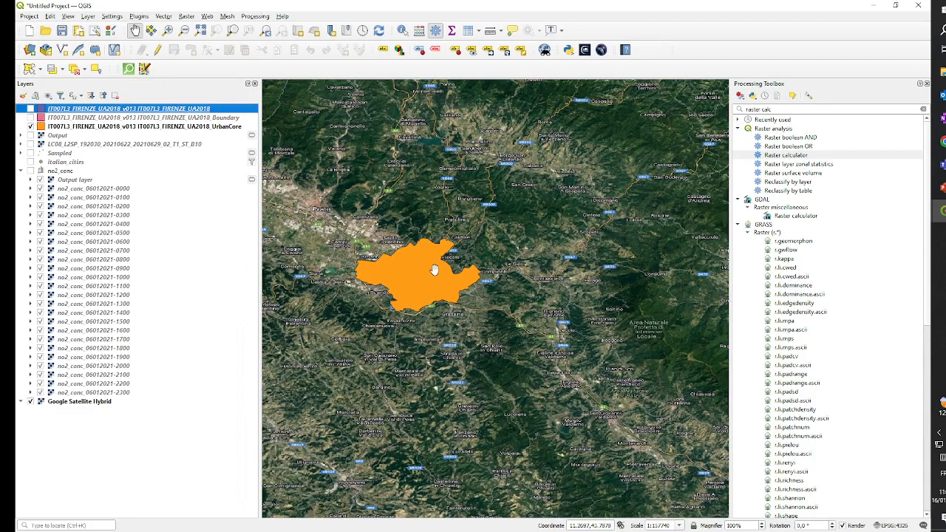
Show the main IT007L3_FIRENZE_UA2018 land use layer and hide the UrbanCore layer
click(30, 108)
click(30, 127)
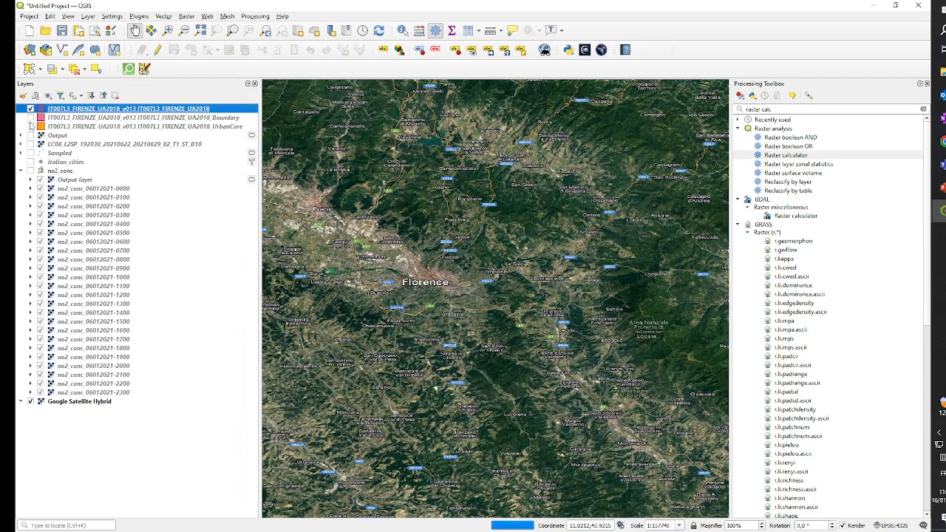
drag(413, 247, 487, 257)
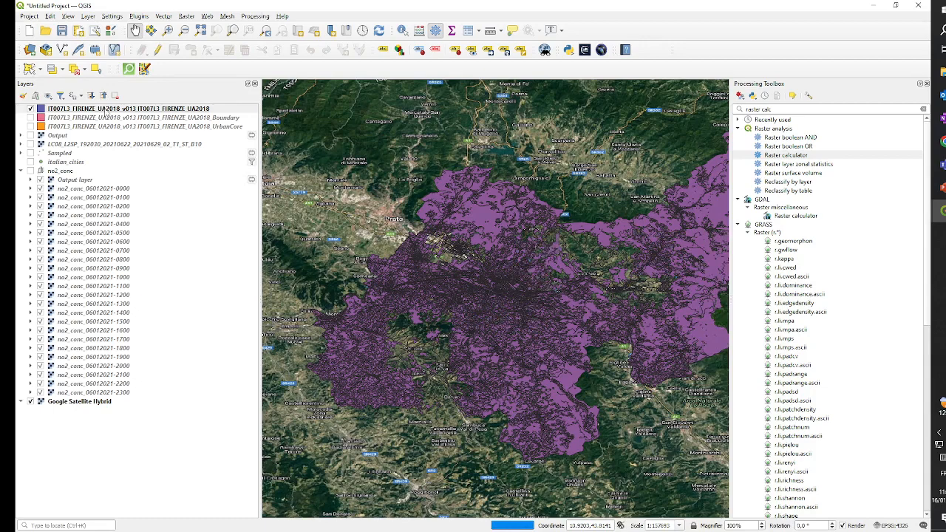
Open the symbology settings of the main IT007L3_FIRENZE_UA2018 land use layer and start loading a style from file
double_click(106, 110)
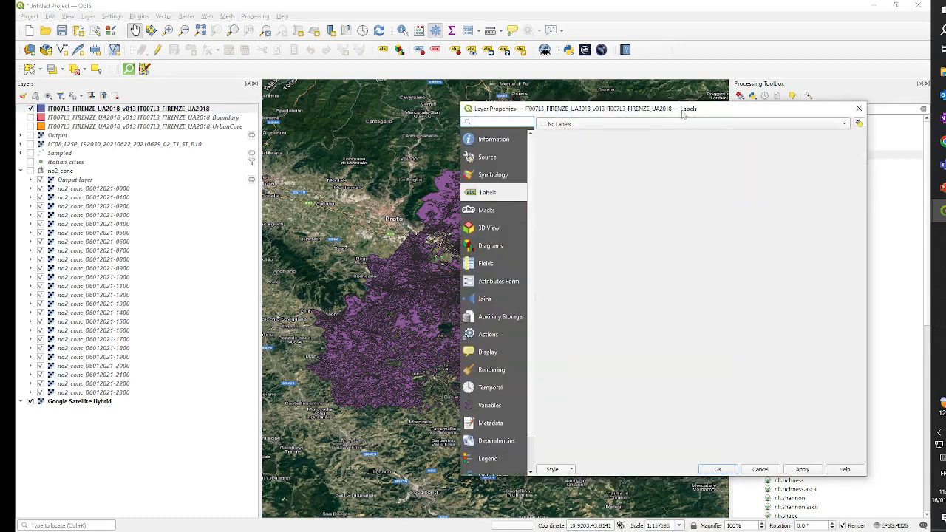
click(372, 166)
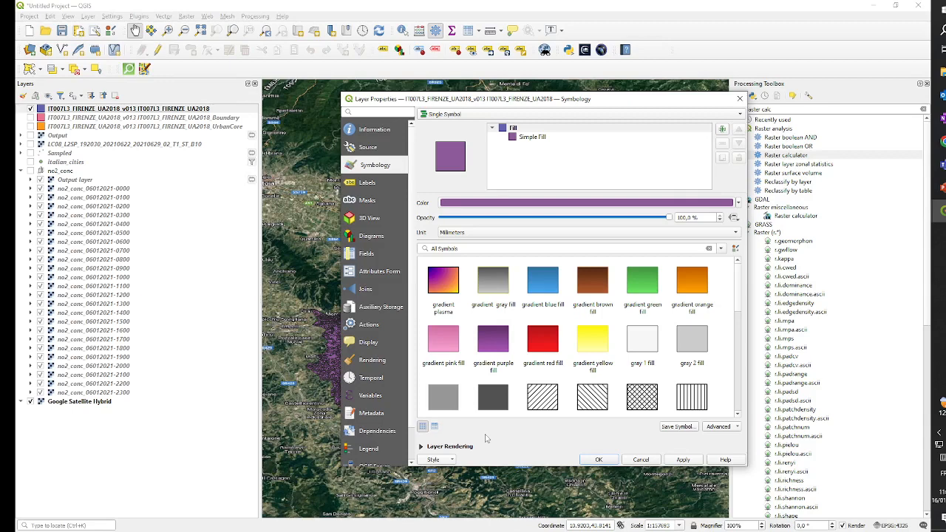
click(452, 460)
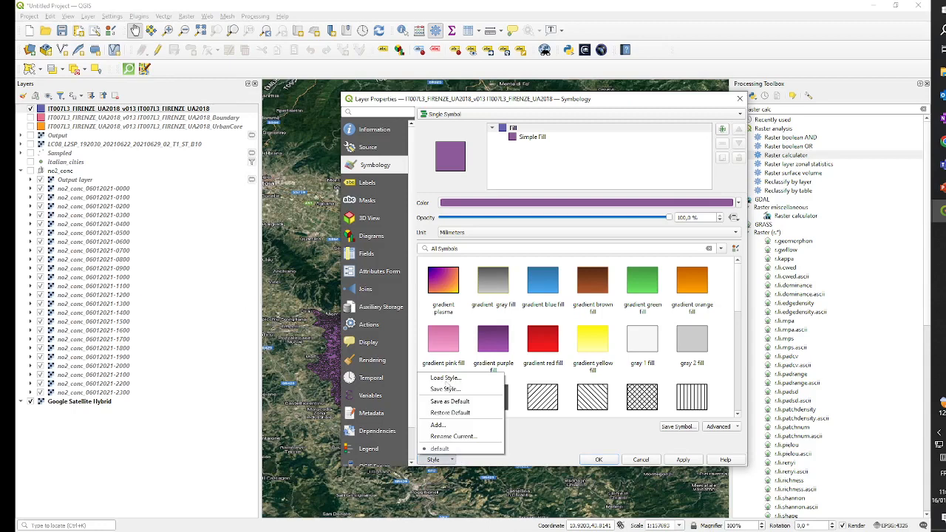
click(447, 379)
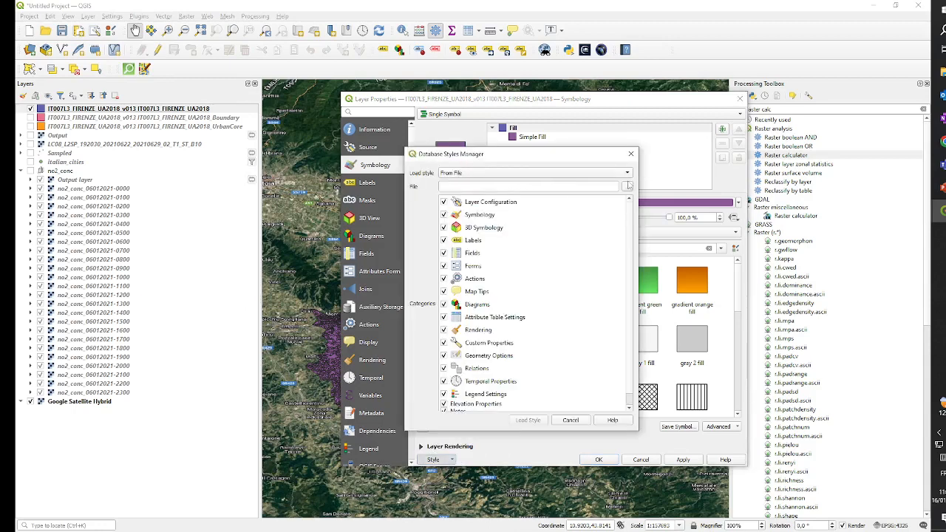
Choose the Urban_Atlas_2018_Legend QGIS layer settings file from the Legend folder inside UrbanAtlas > IT007L3_FIRENZE_UA2018_v013
click(628, 186)
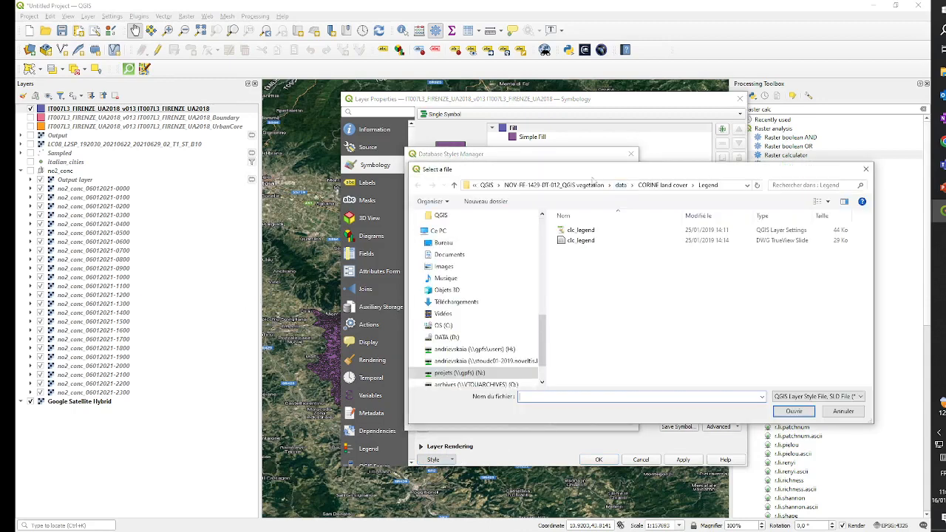
click(488, 186)
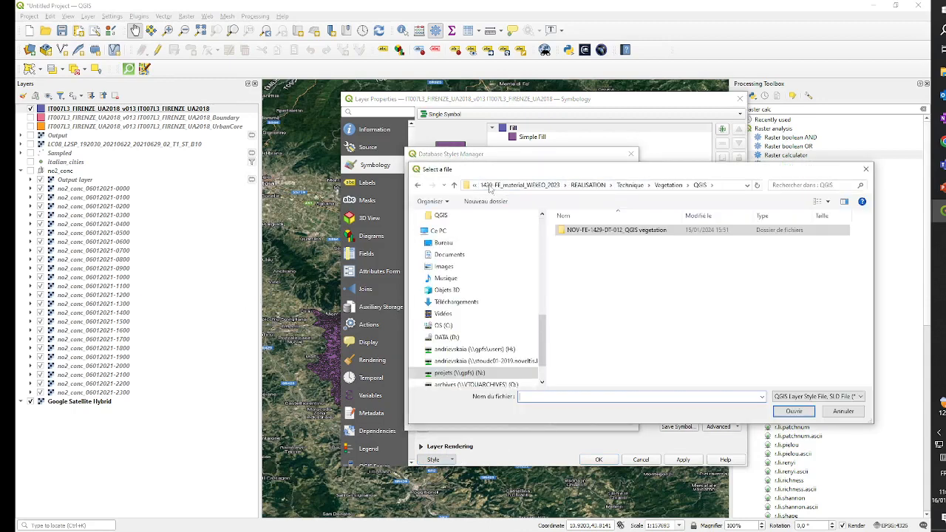
click(634, 186)
double_click(574, 250)
double_click(577, 240)
double_click(581, 231)
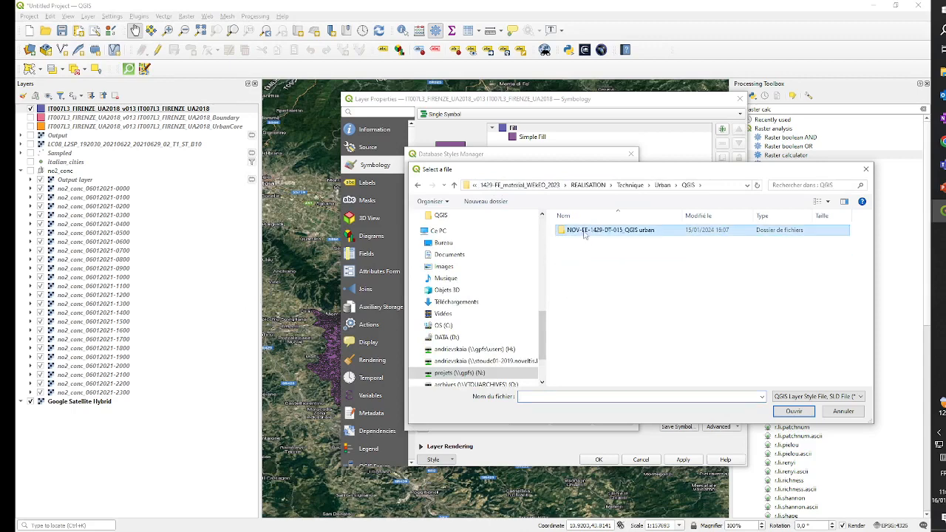
double_click(590, 242)
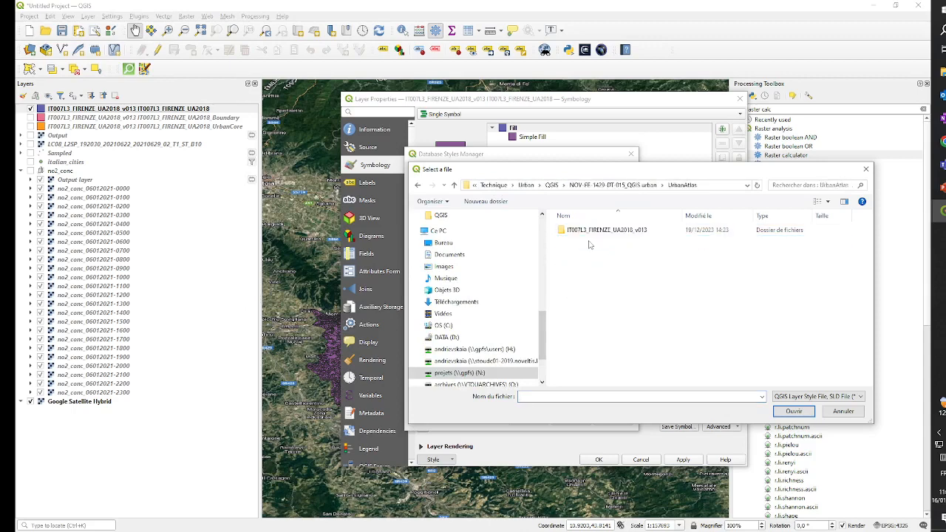
double_click(596, 231)
double_click(590, 251)
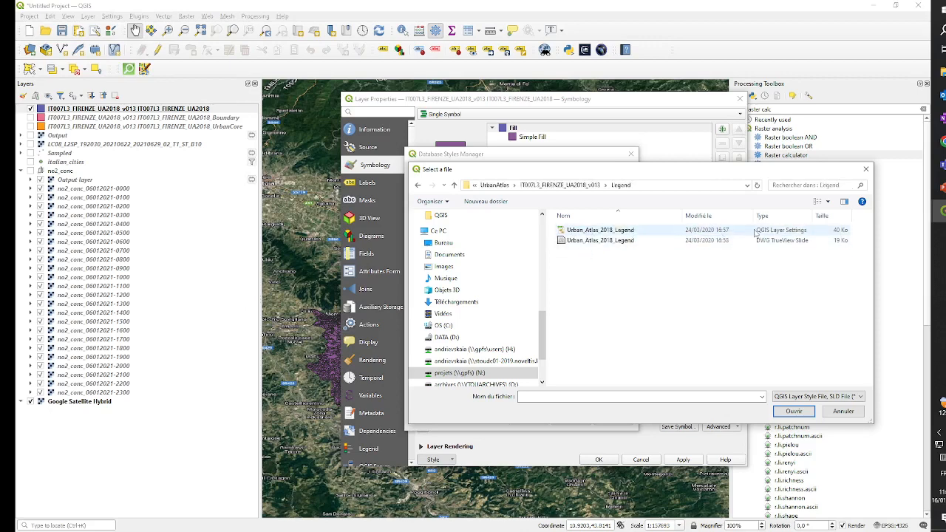
double_click(622, 232)
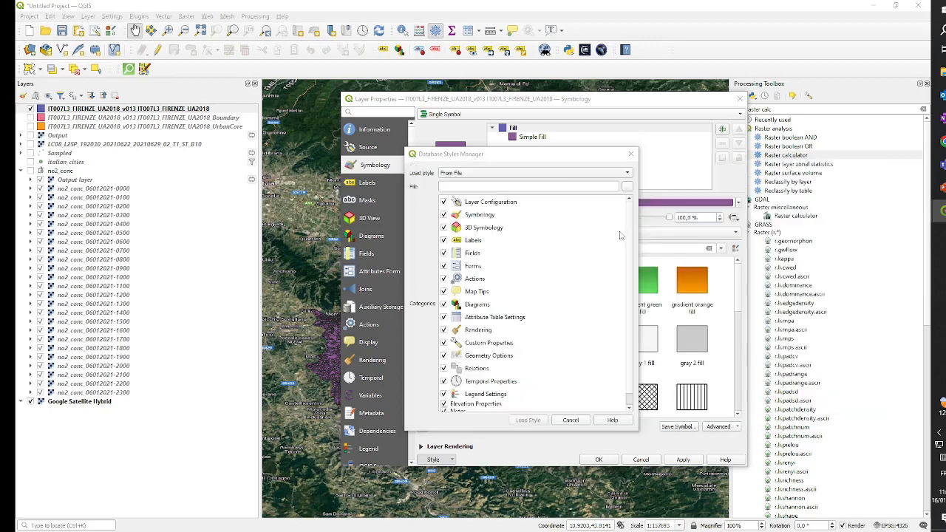
Load the chosen style with all style categories and apply it to the land use layer
click(530, 422)
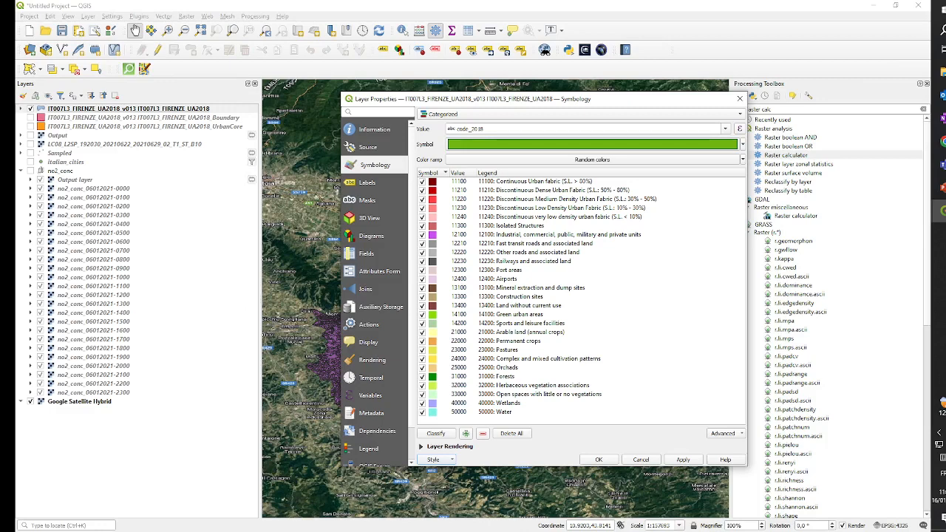
click(679, 463)
click(599, 460)
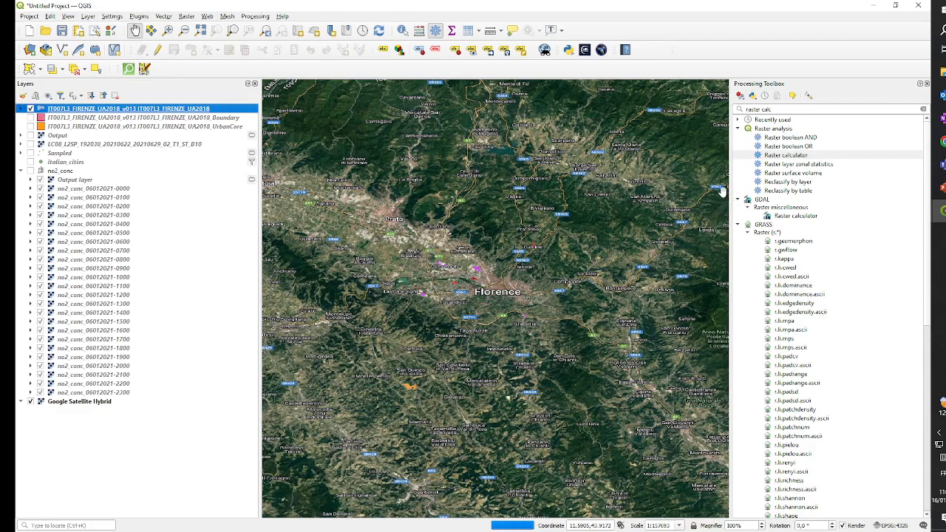
Examine the styled land use map around Florence at several scales and review the layer's land use class legend
scroll(484, 247, up, 3)
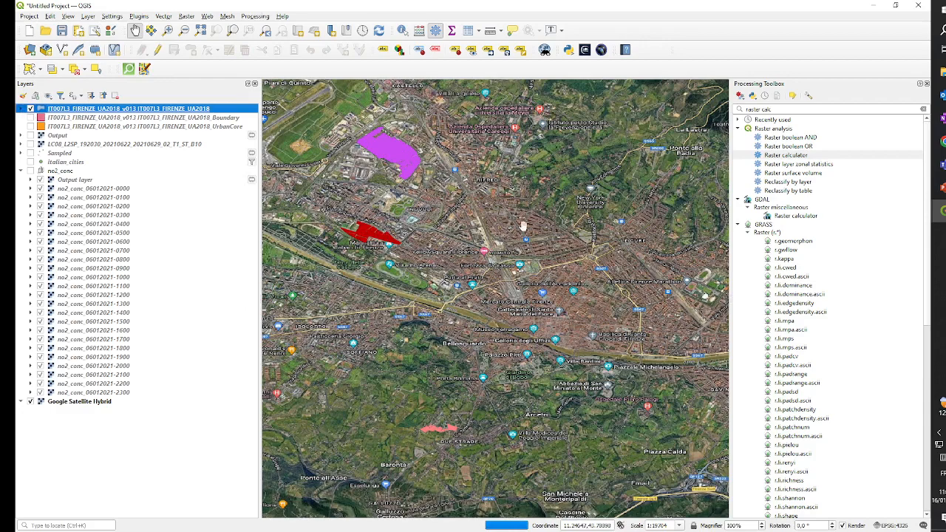
scroll(366, 240, up, 2)
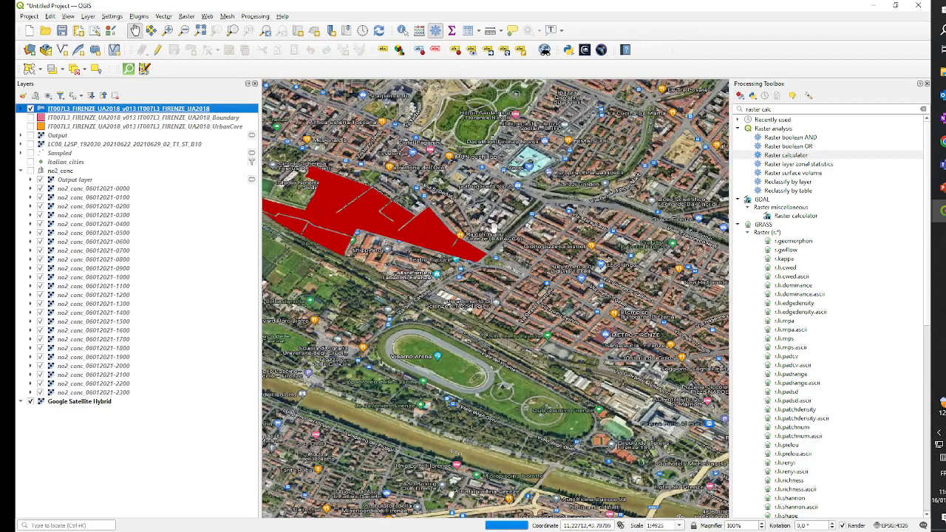
scroll(534, 259, down, 2)
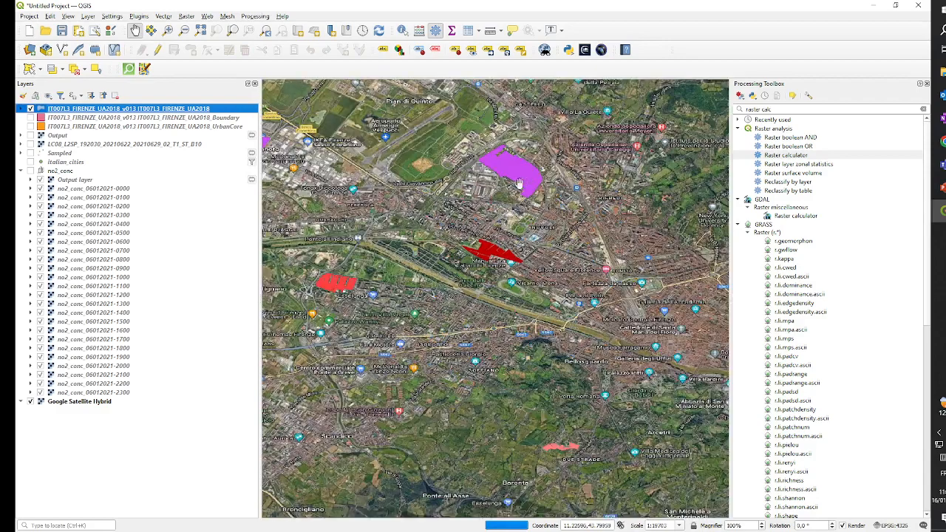
scroll(563, 247, down, 2)
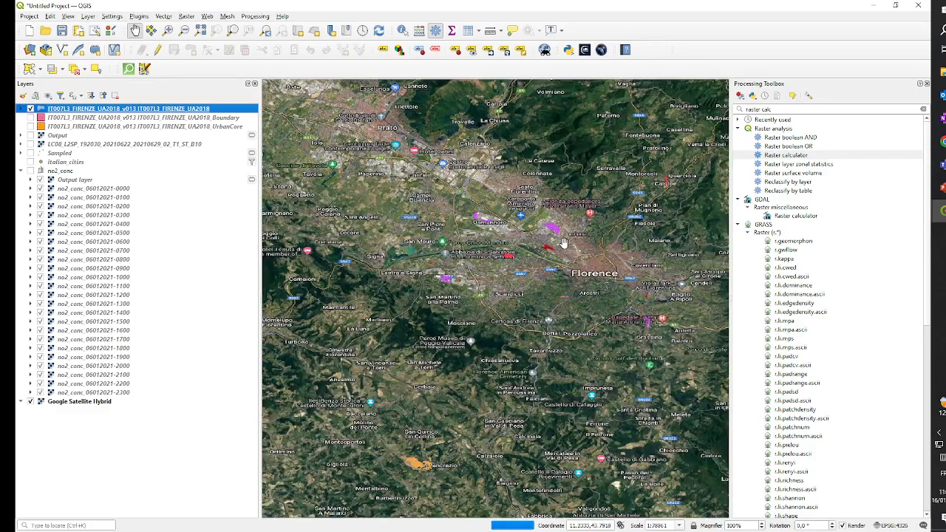
scroll(557, 243, down, 2)
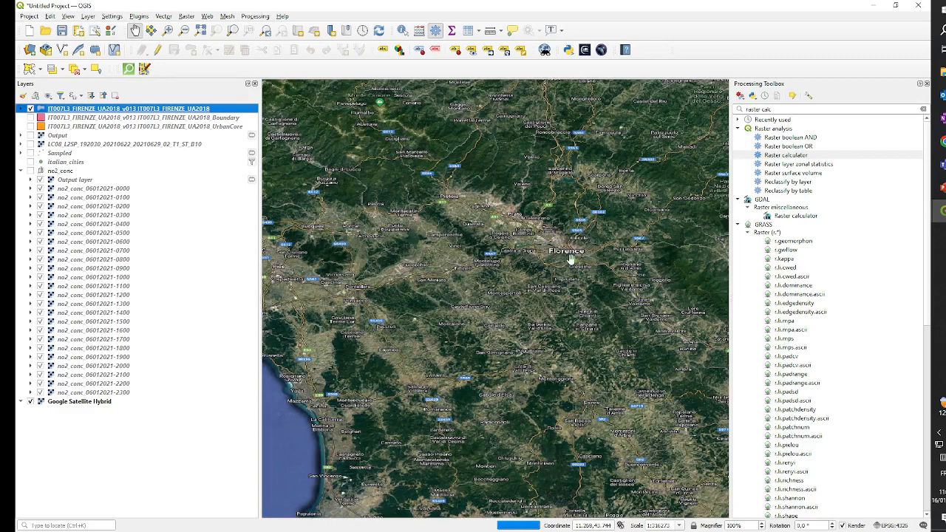
drag(571, 258, 506, 290)
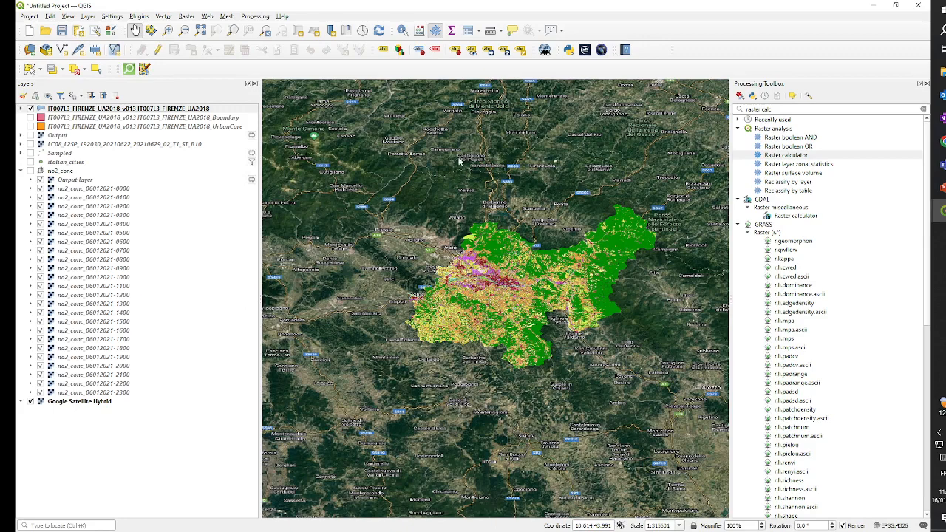
click(20, 109)
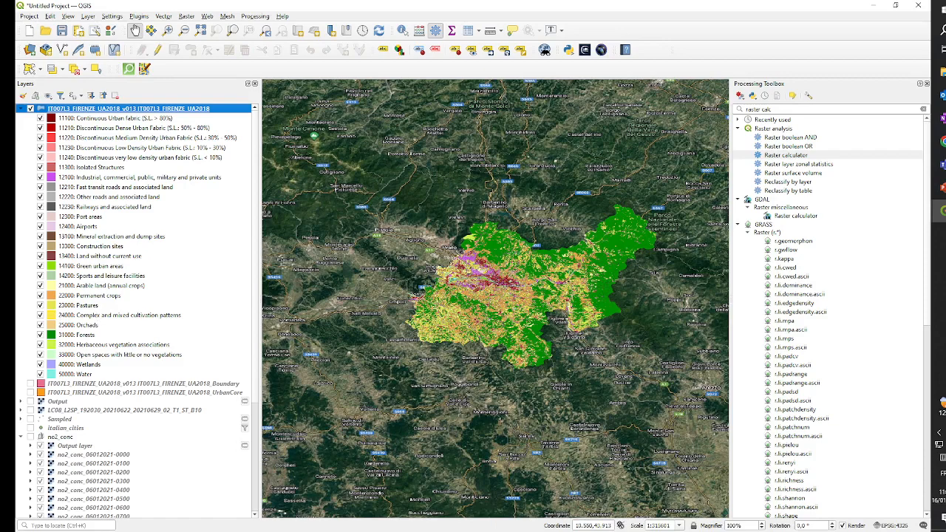
click(21, 109)
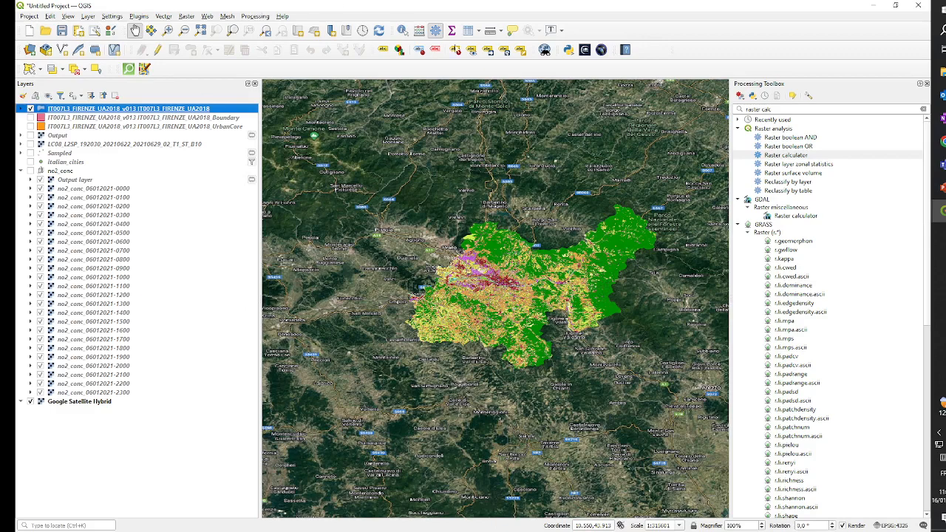
Set up the Zonal statistics tool with the main IT007L3_FIRENZE_UA2018 layer as input and Output as the raster layer
triple_click(754, 108)
key(BackSpace)
text(zonal)
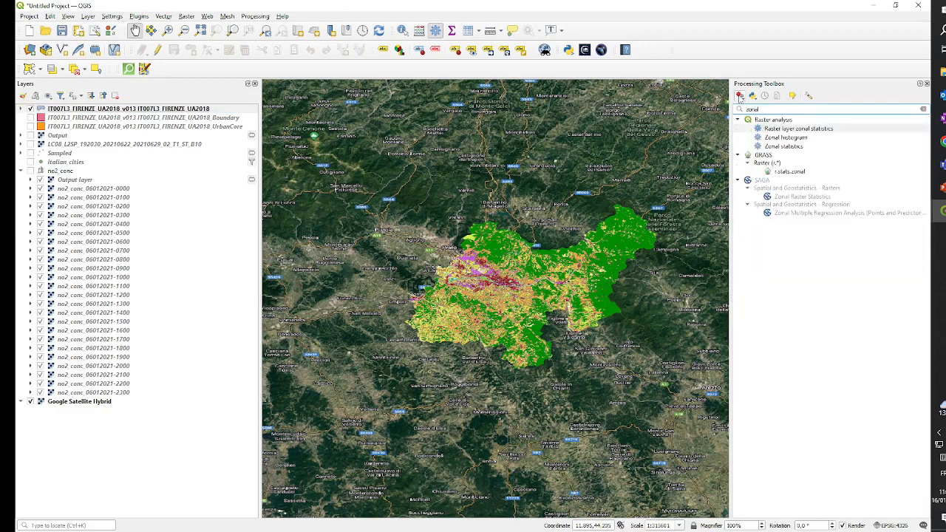
double_click(784, 146)
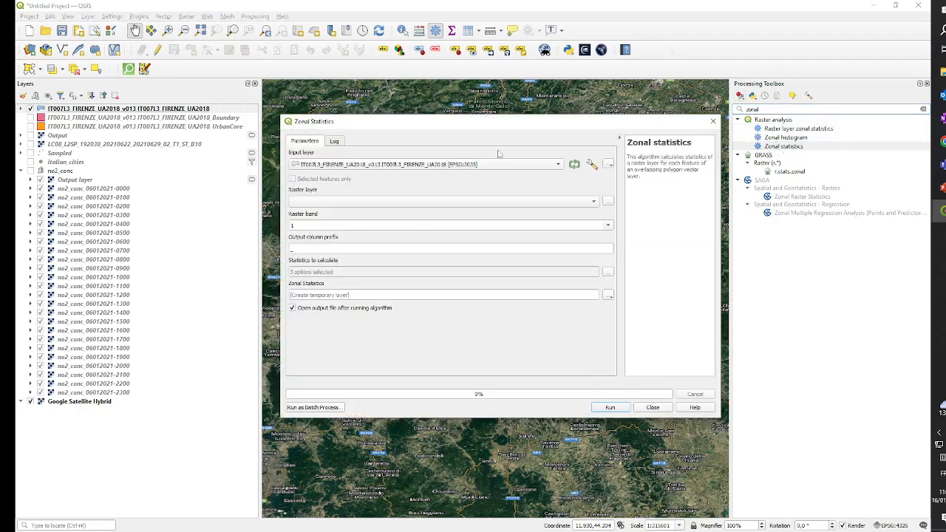
click(449, 165)
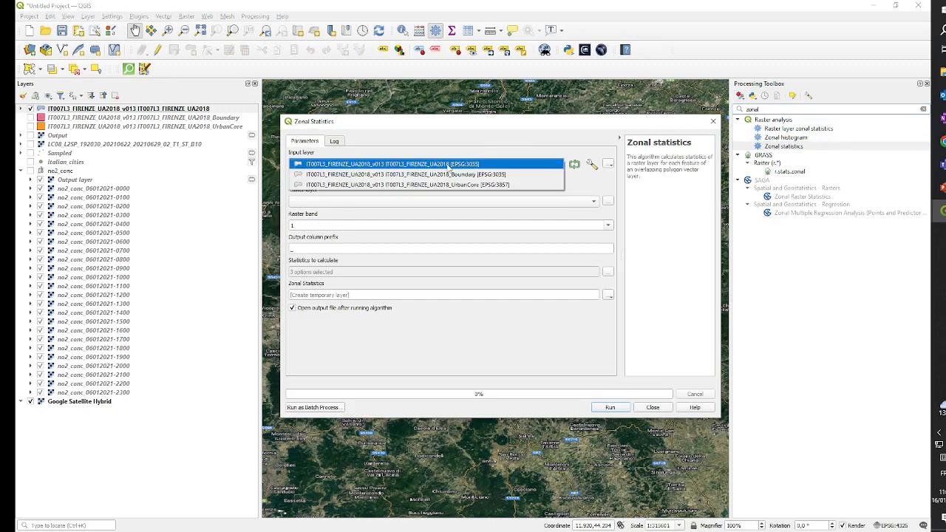
click(449, 164)
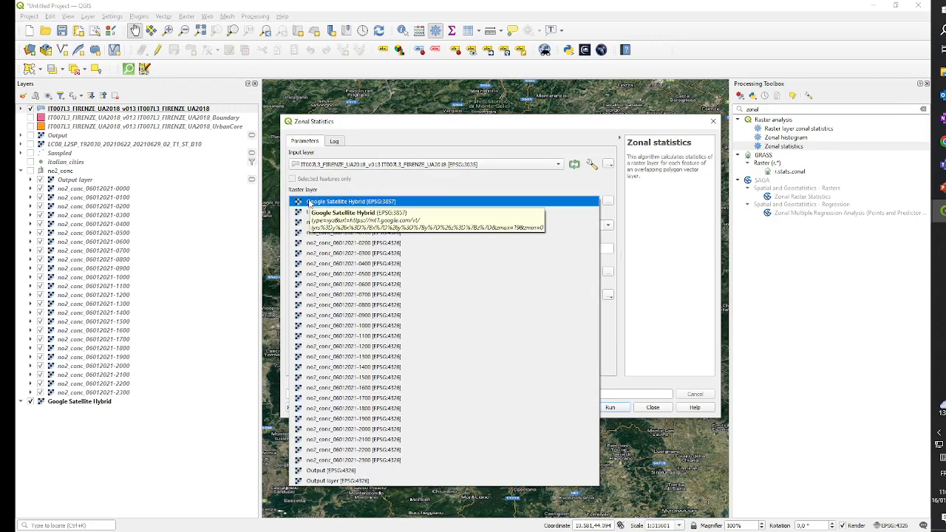
click(320, 470)
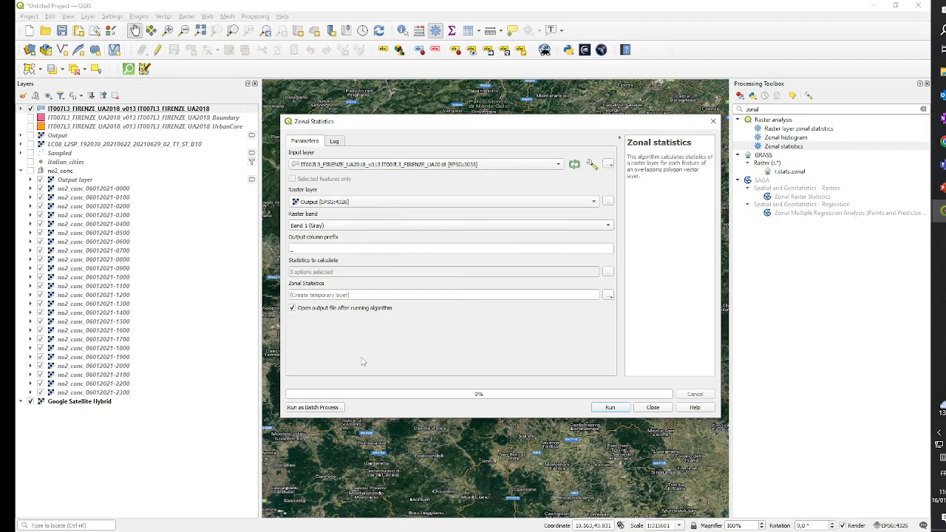
Limit the statistics to Mean and run the zonal statistics into a temporary layer
click(608, 271)
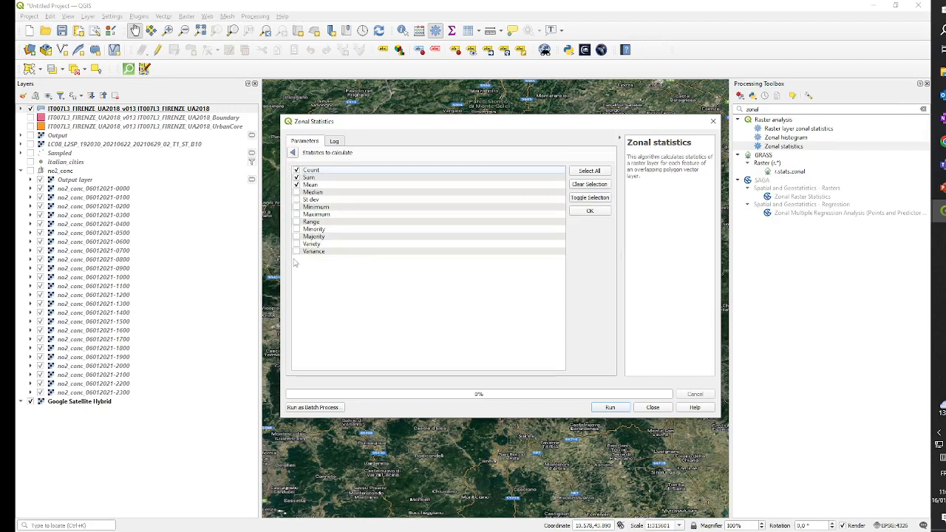
click(296, 170)
click(590, 211)
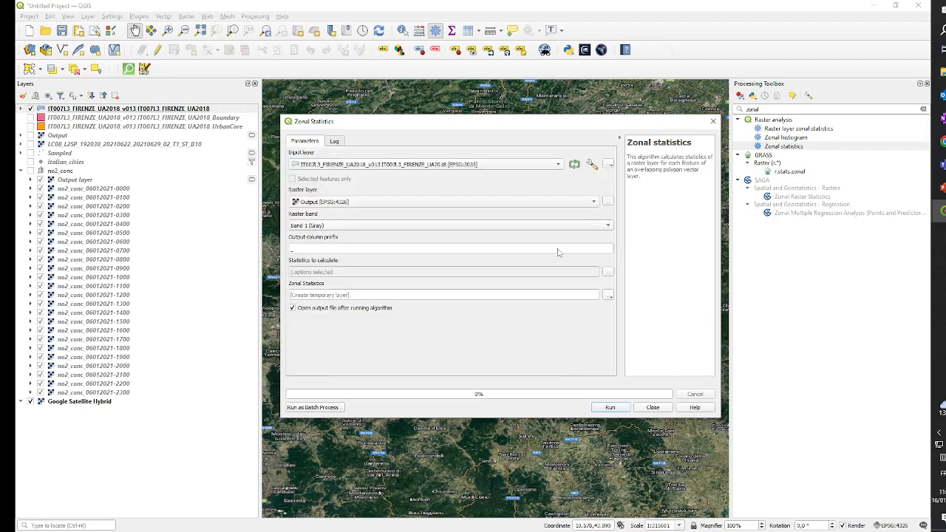
click(618, 410)
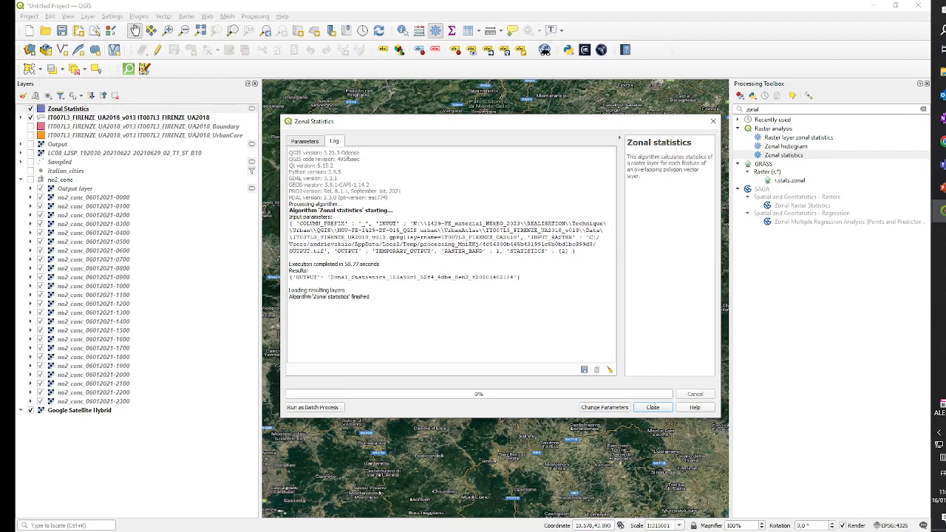
click(653, 408)
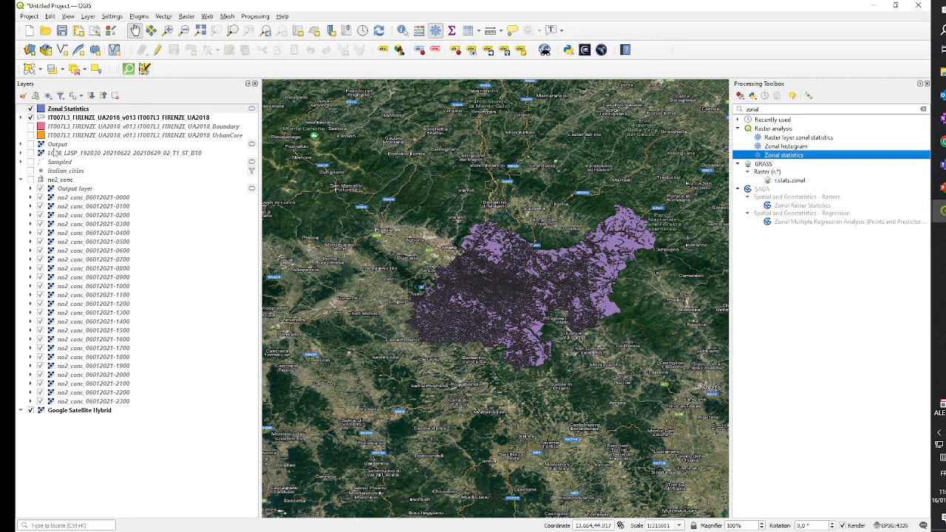
click(68, 109)
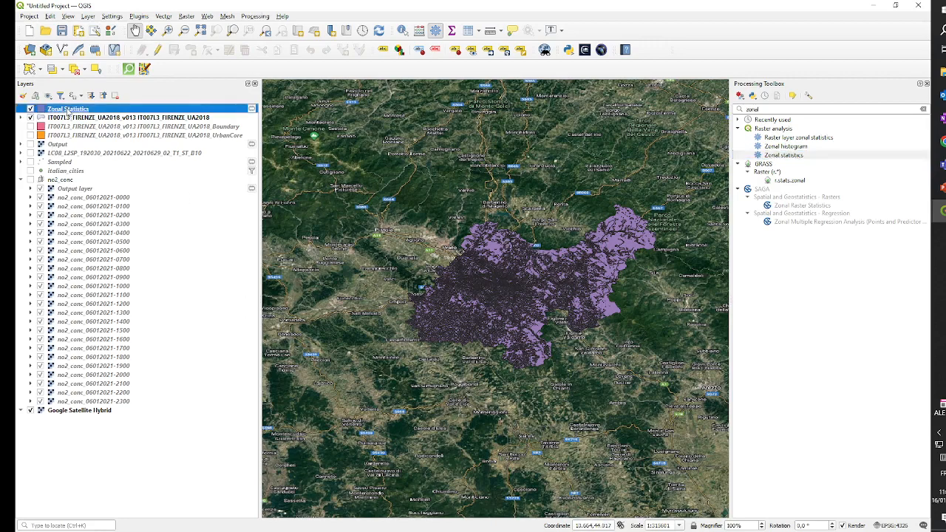
double_click(67, 110)
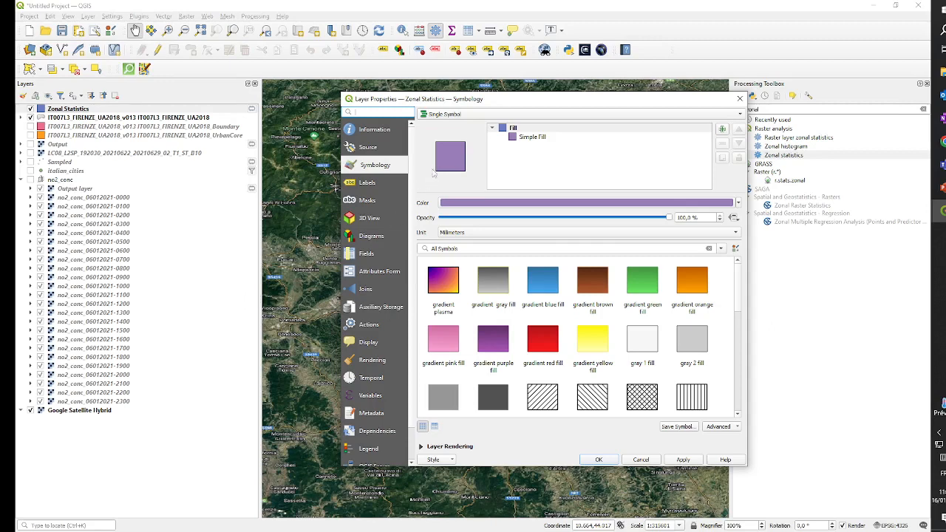
click(740, 99)
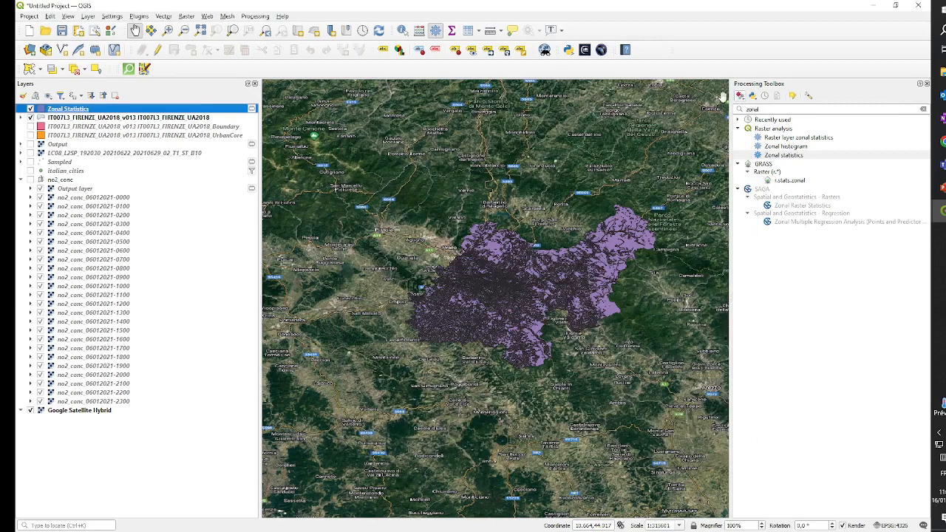
Open the attribute table of the Zonal Statistics layer and check the values in the _mean column
right_click(69, 110)
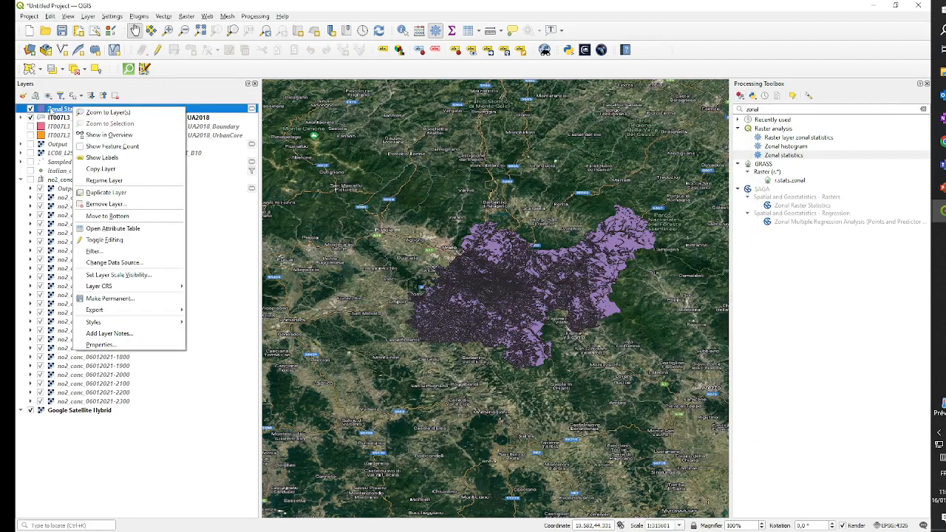
click(113, 229)
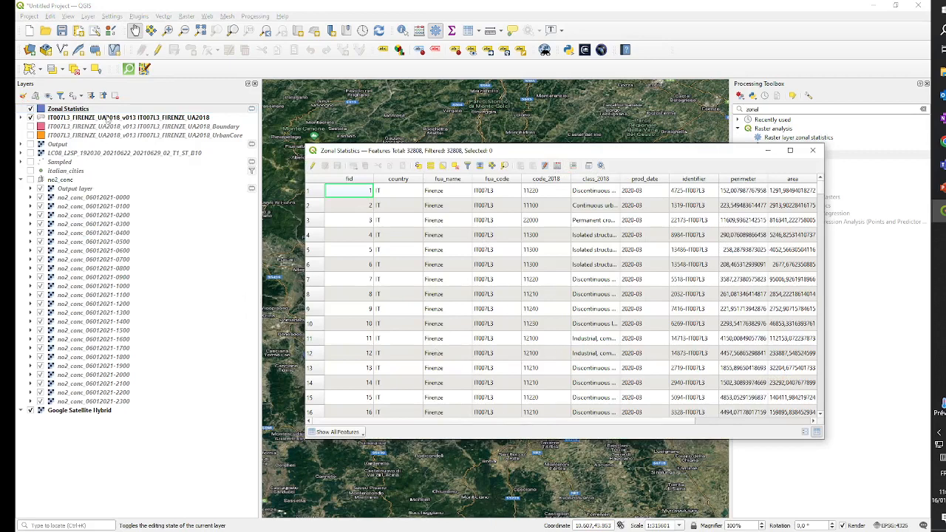
drag(414, 423, 590, 427)
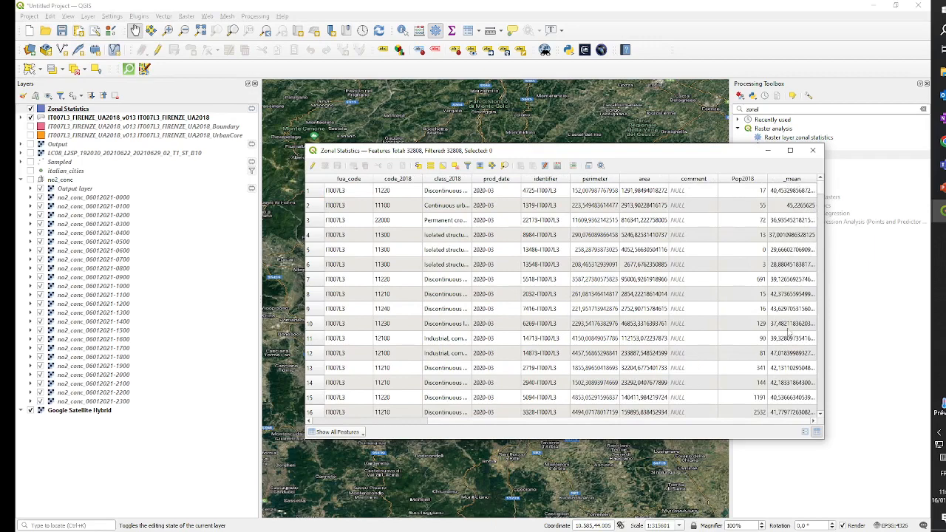
Look through more rows of the Zonal Statistics attribute table and close it
scroll(788, 329, down, 7)
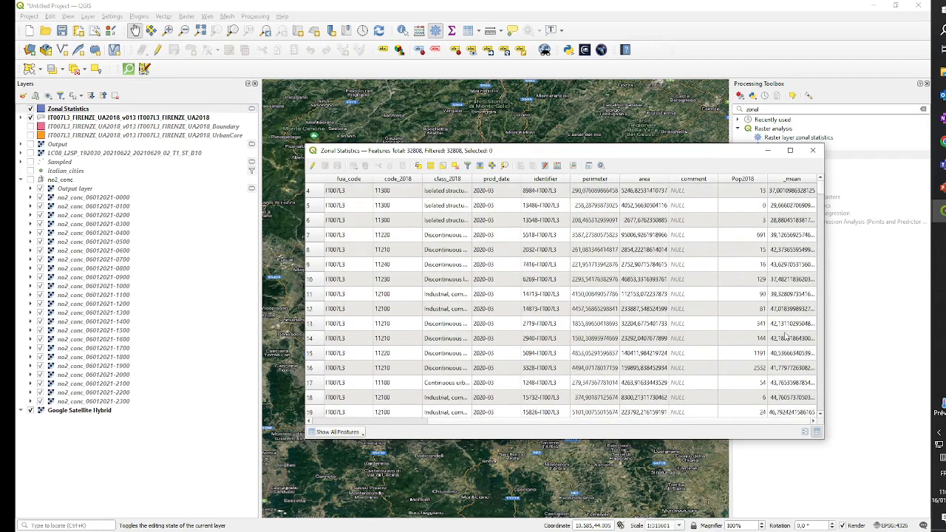
scroll(785, 333, up, 7)
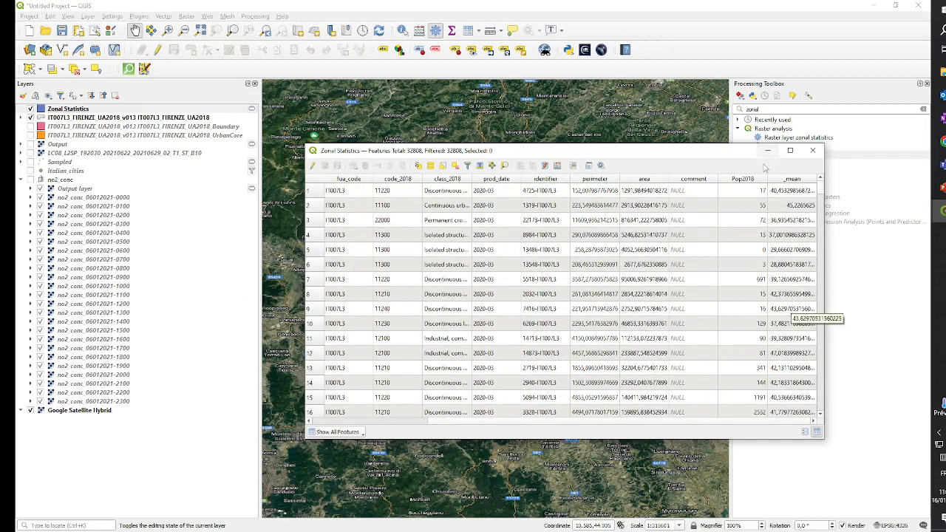
click(812, 150)
Style the Zonal Statistics layer with graduated symbology on the _mean field, using the rainbow color ramp from dark blue to dark red
double_click(55, 110)
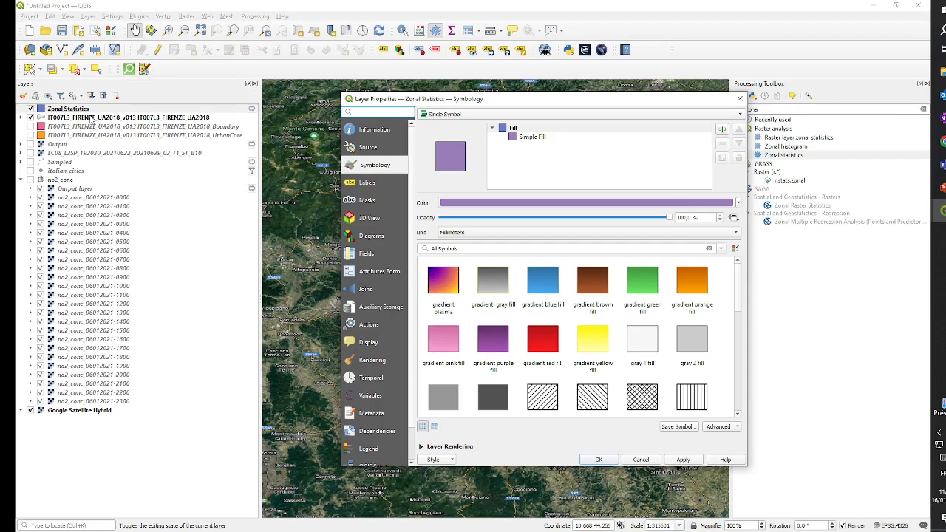
click(448, 115)
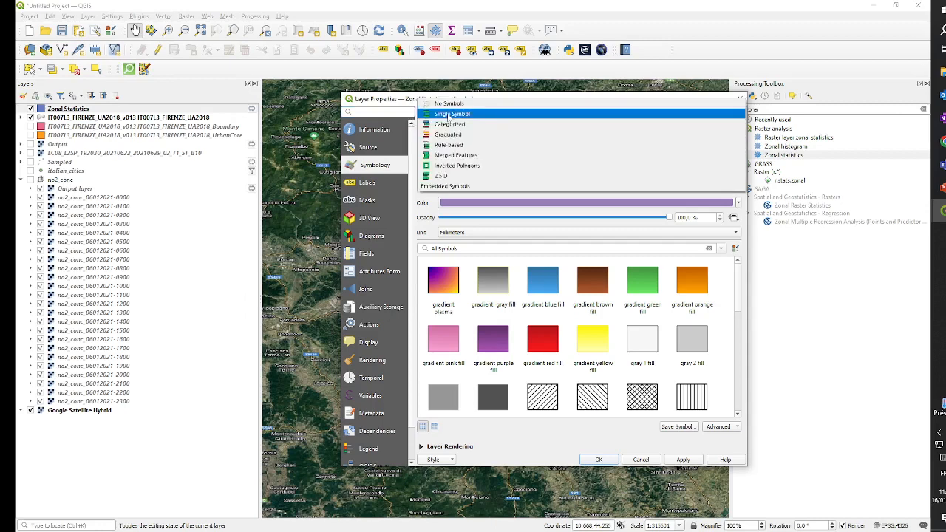
click(448, 136)
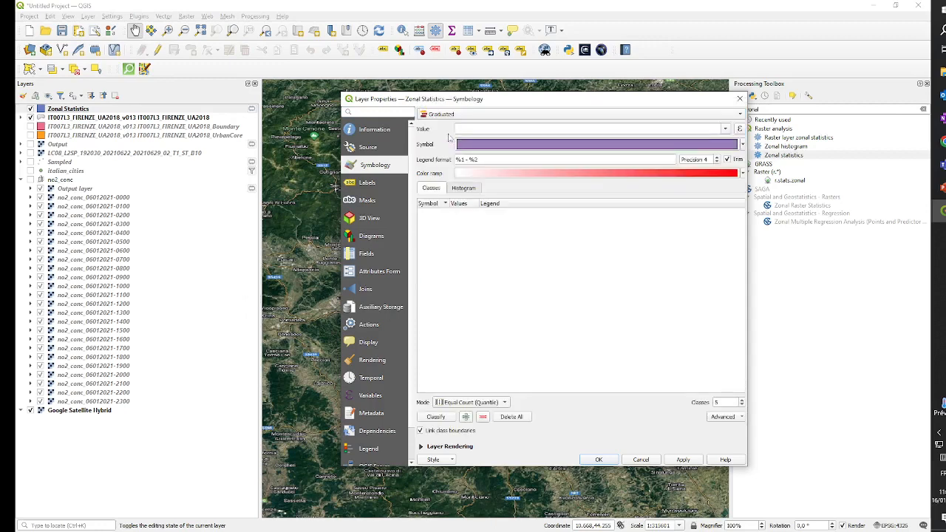
click(725, 130)
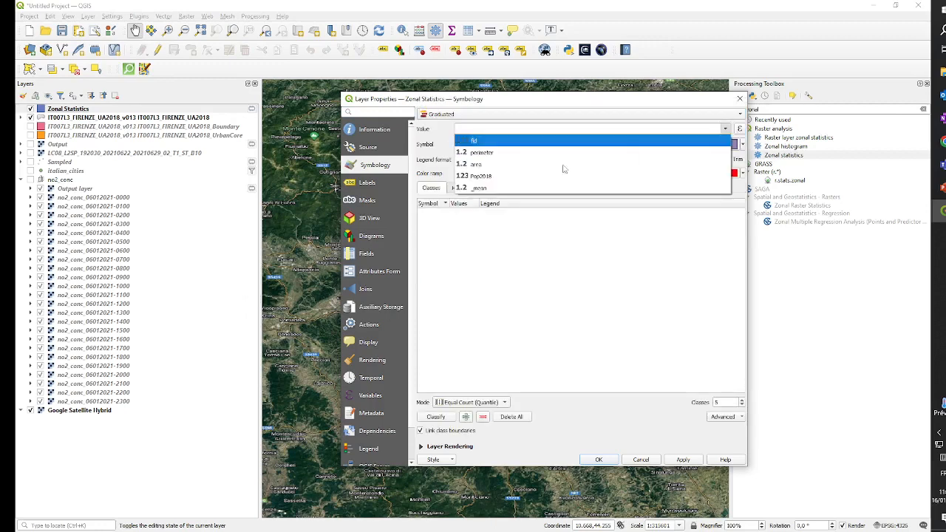
click(479, 189)
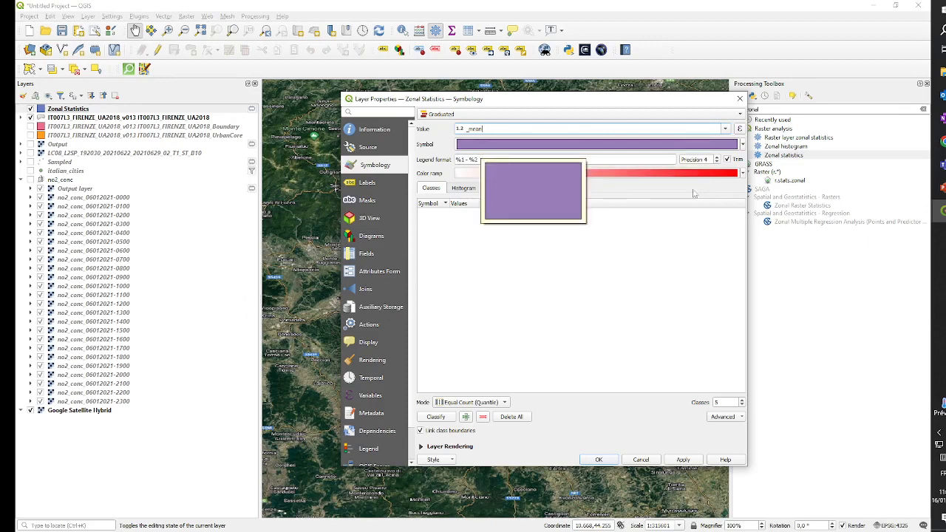
click(573, 176)
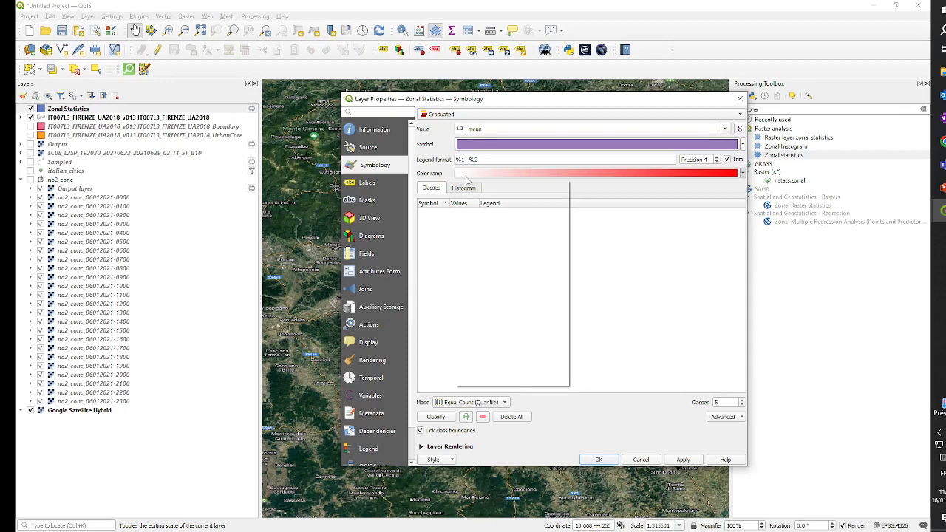
click(481, 327)
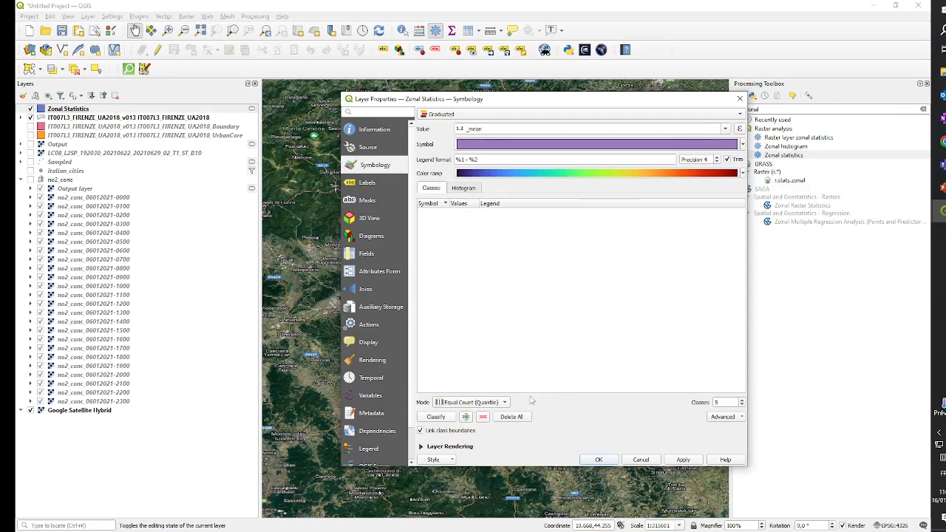
Classify the mean temperatures with Pretty Breaks into 9 classes and apply the symbology to the layer
click(503, 403)
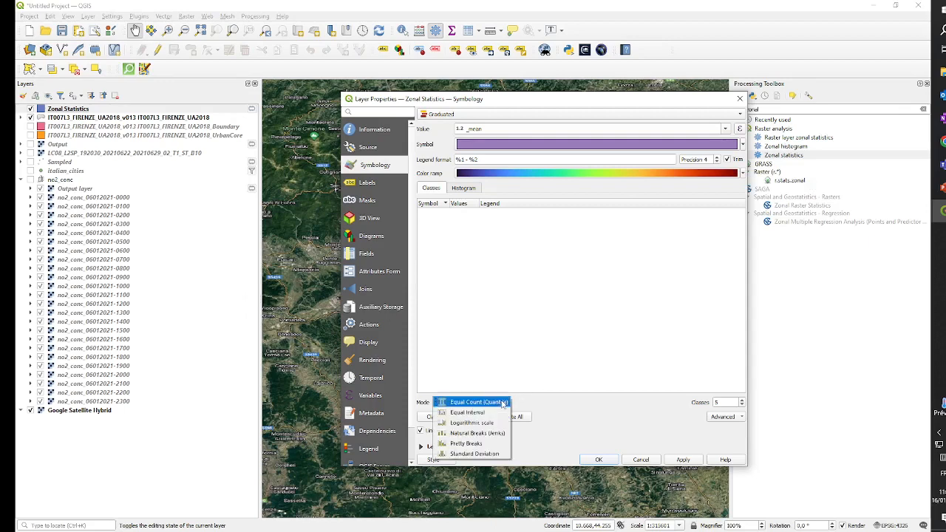
click(465, 444)
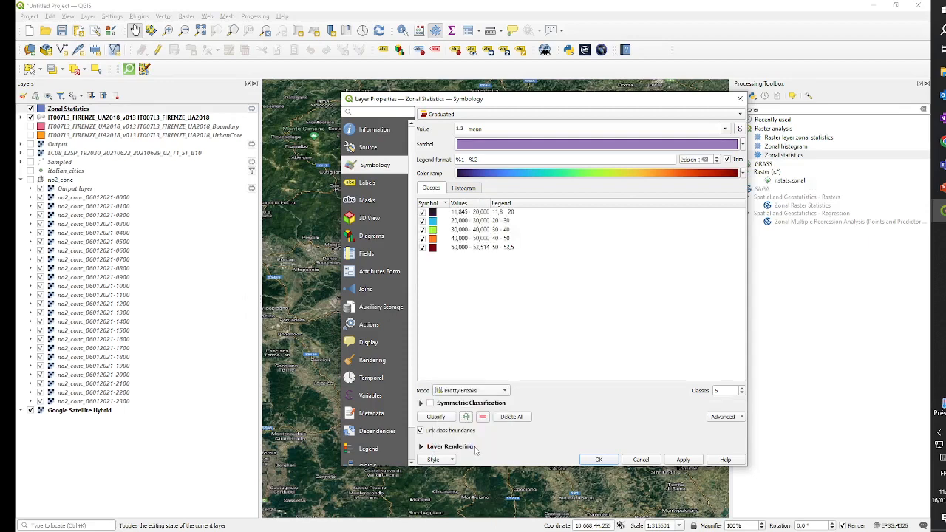
click(742, 389)
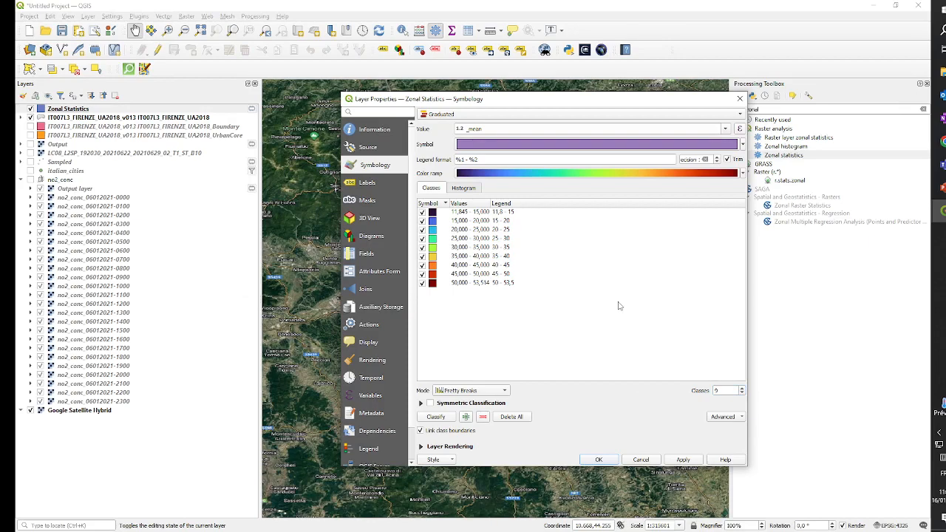
click(683, 461)
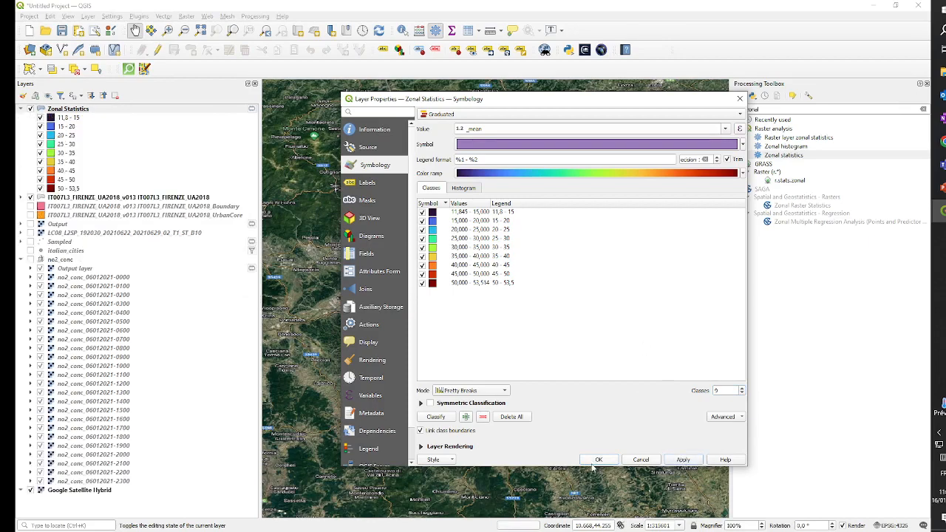
click(599, 460)
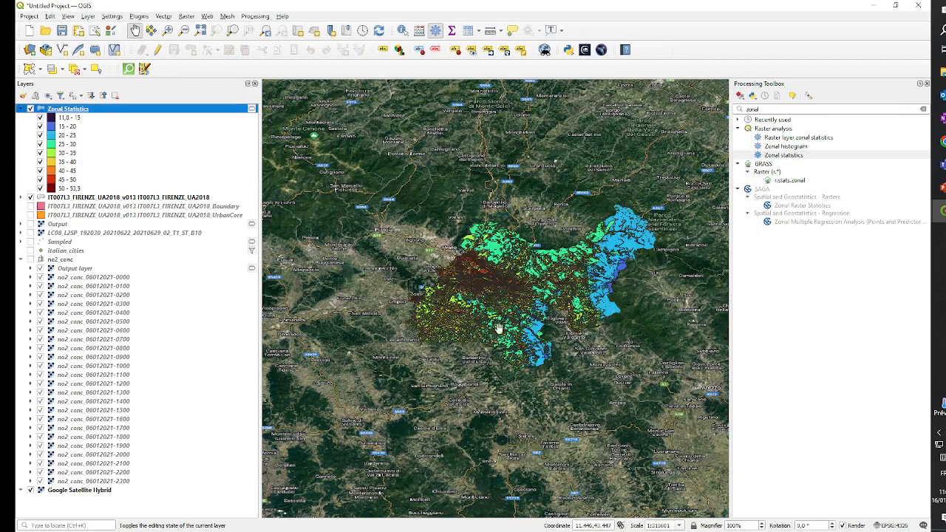
Hide the main IT007L3_FIRENZE_UA2018 layer, inspect the mean temperature map around Florence and collapse the Zonal Statistics legend
click(31, 198)
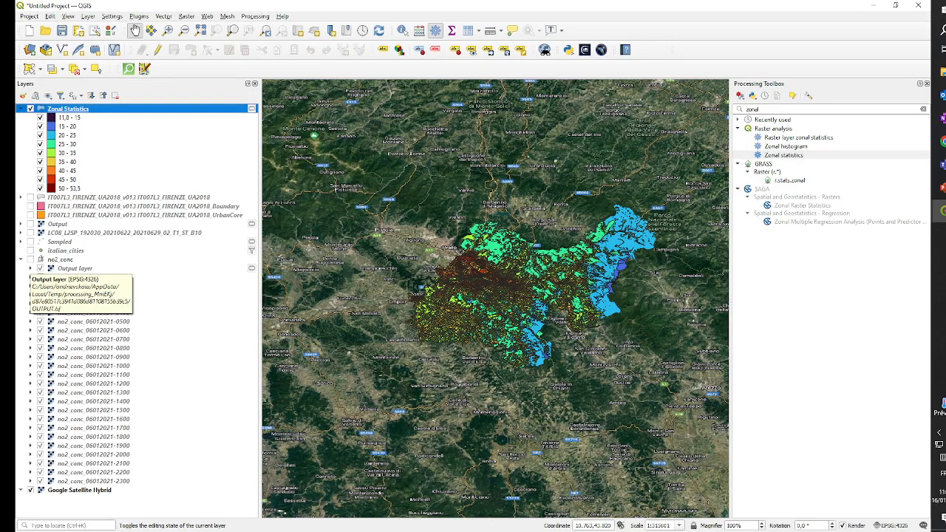
scroll(474, 255, up, 1)
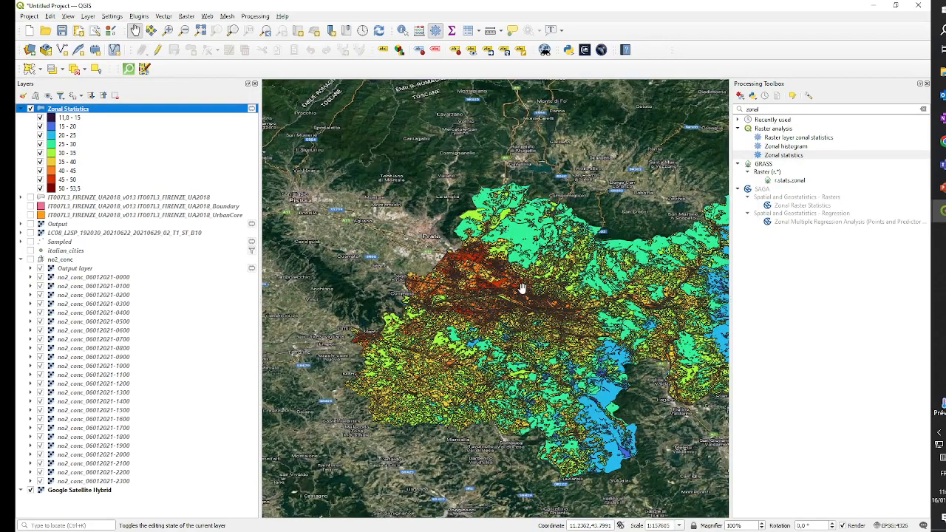
scroll(521, 288, up, 2)
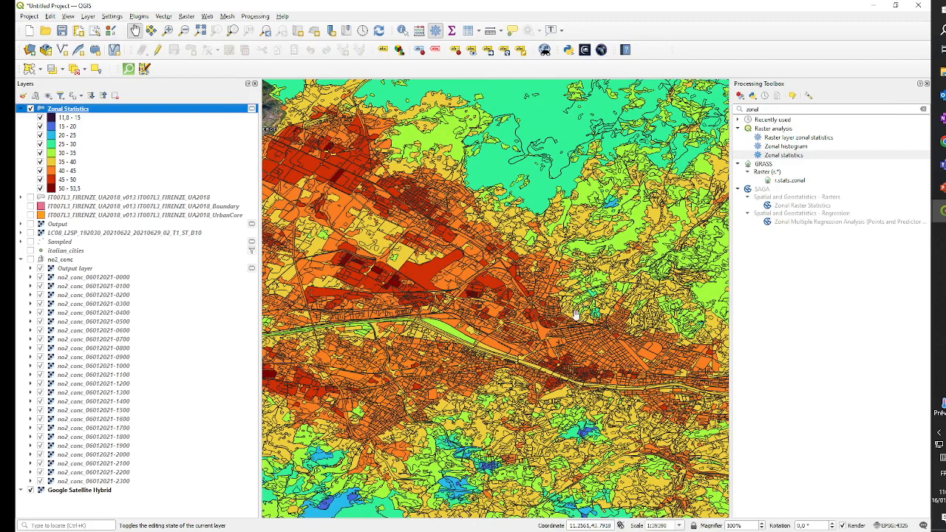
scroll(577, 312, down, 1)
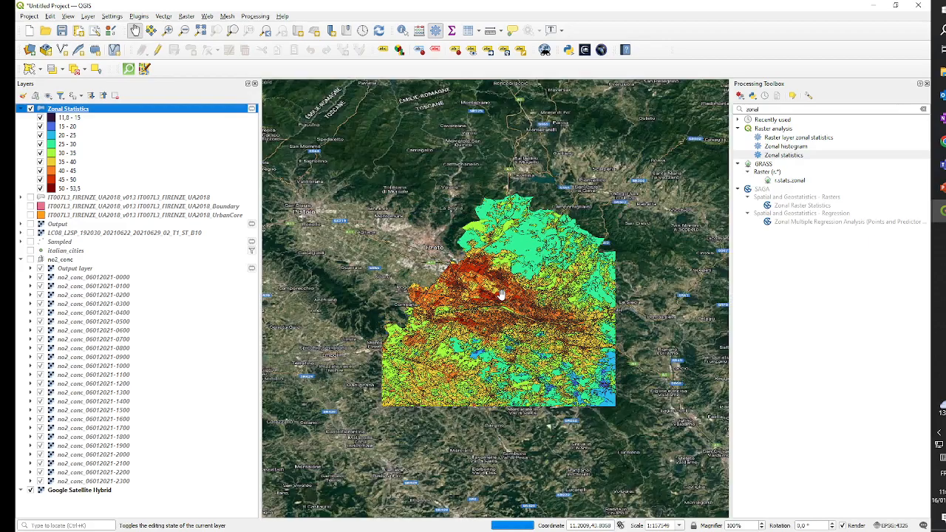
drag(614, 302, 485, 320)
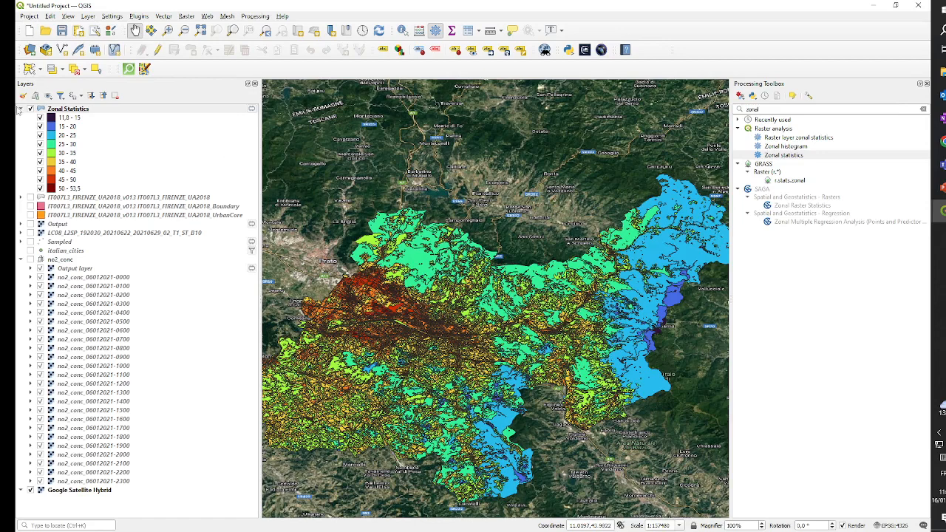
click(20, 109)
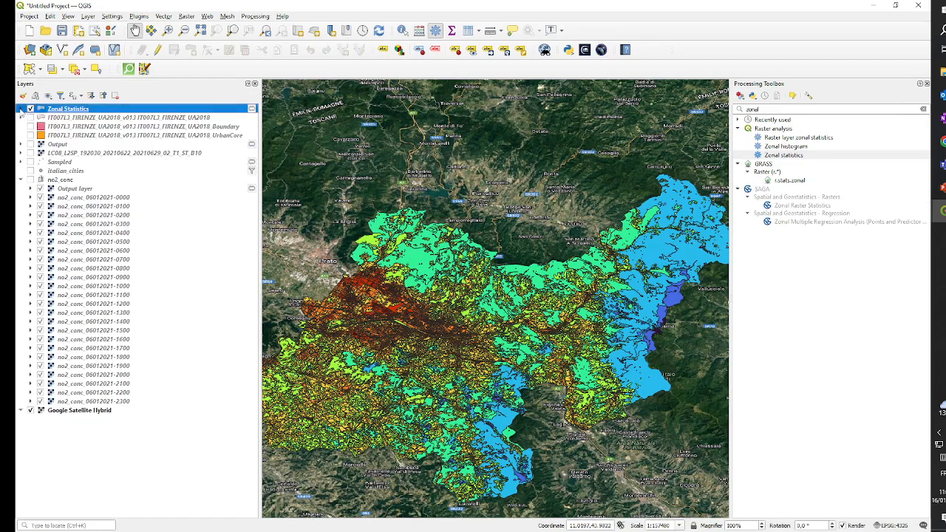
In the Zonal Statistics layer's field calculator, set up a new virtual field named tempxarea of type Decimal number (double)
double_click(85, 110)
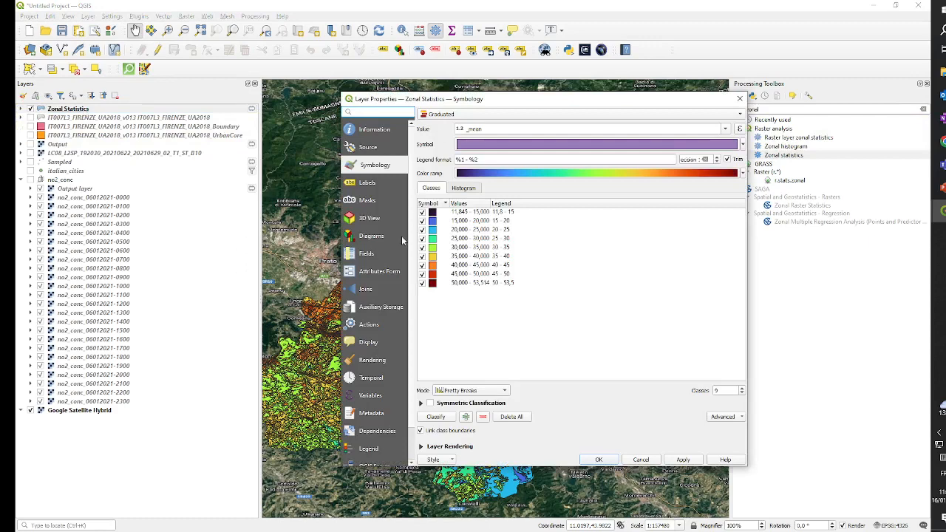
click(375, 258)
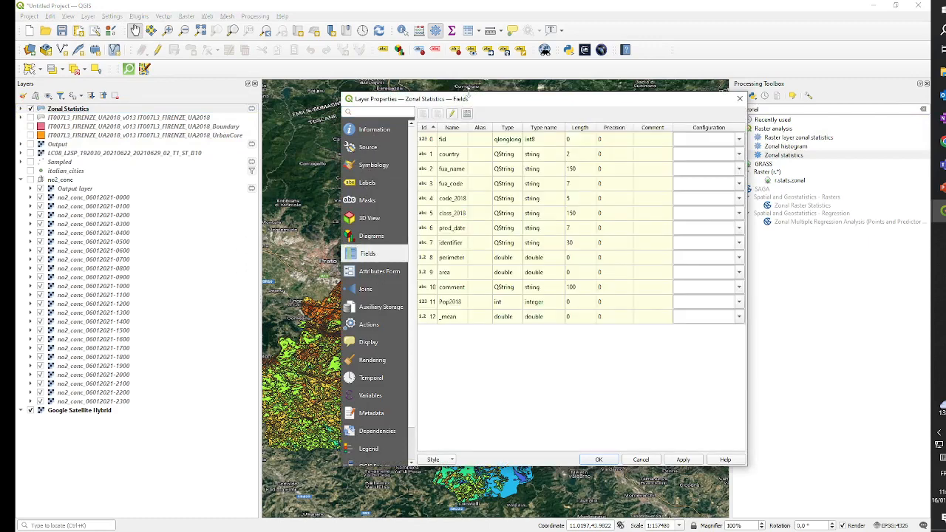
click(466, 115)
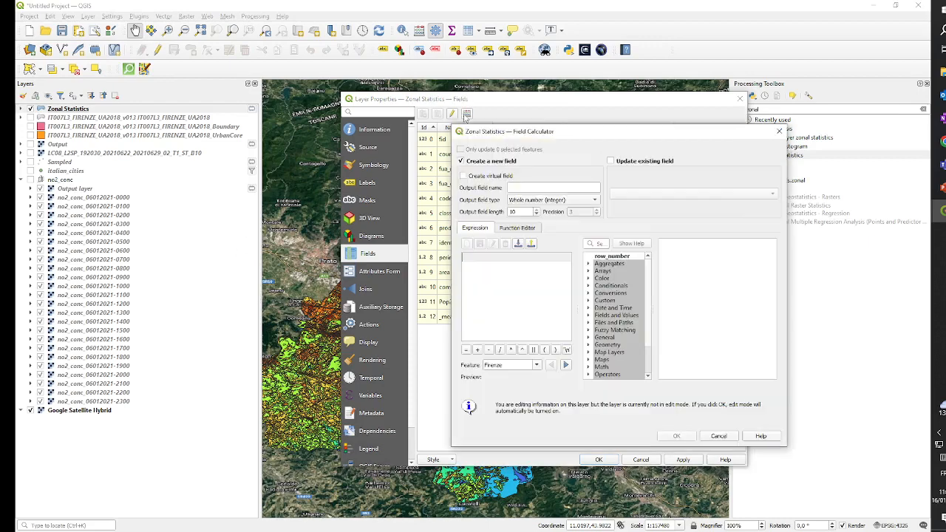
drag(573, 137, 527, 126)
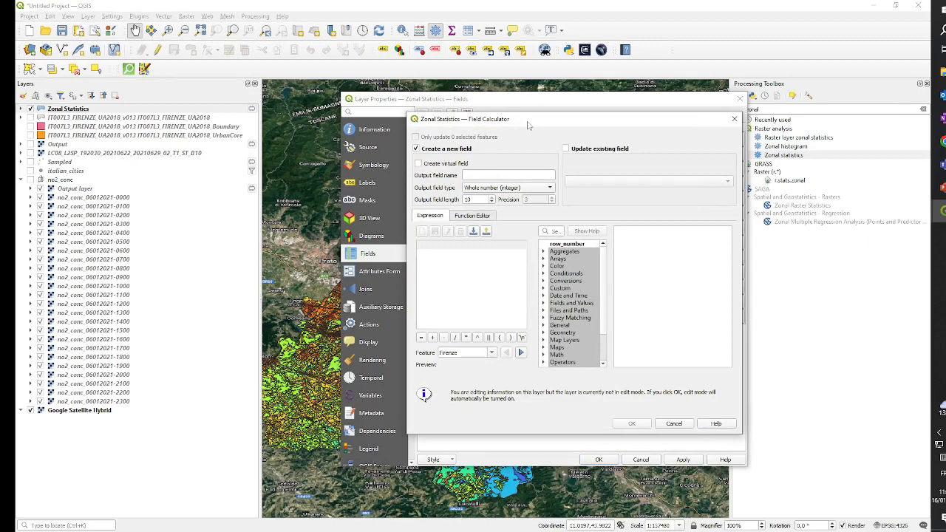
click(418, 163)
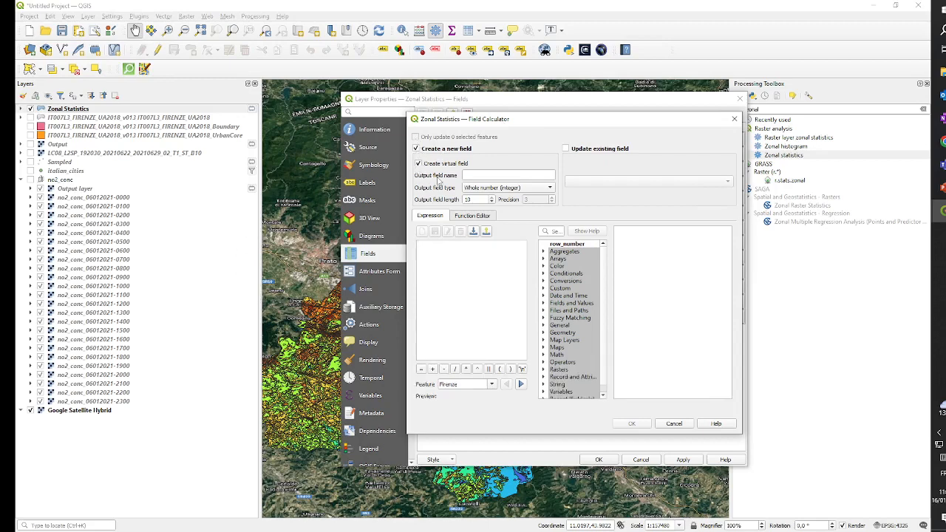
click(473, 175)
text(tempxarea)
click(526, 190)
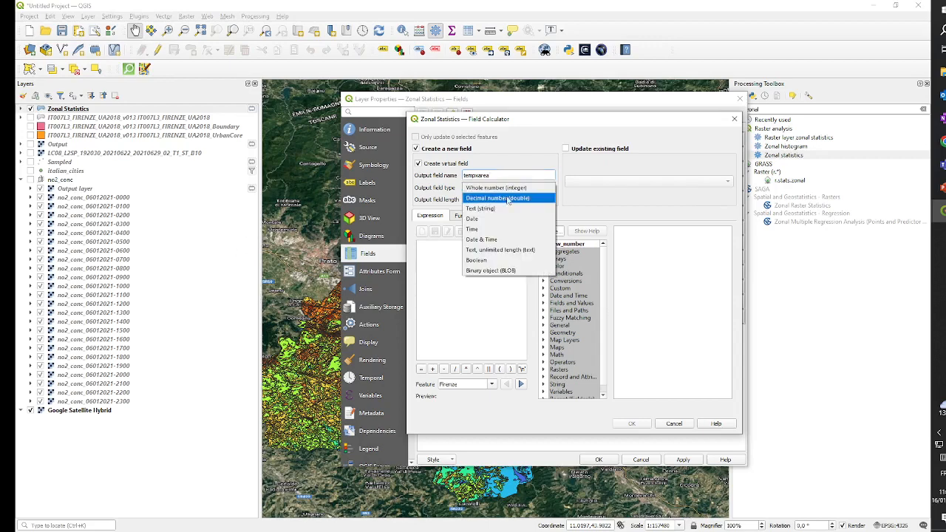
click(508, 198)
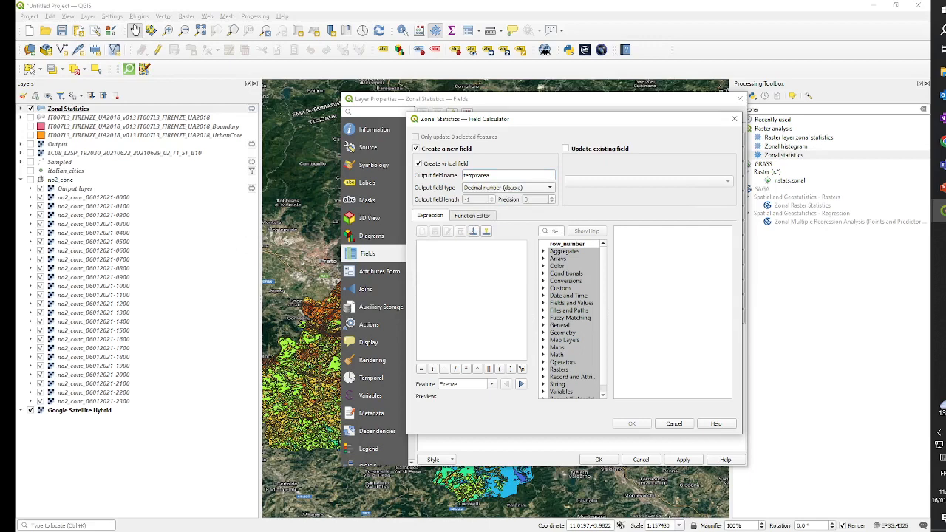
Define the tempxarea field with the expression "_mean" * "area", create it and accept the layer properties
click(466, 274)
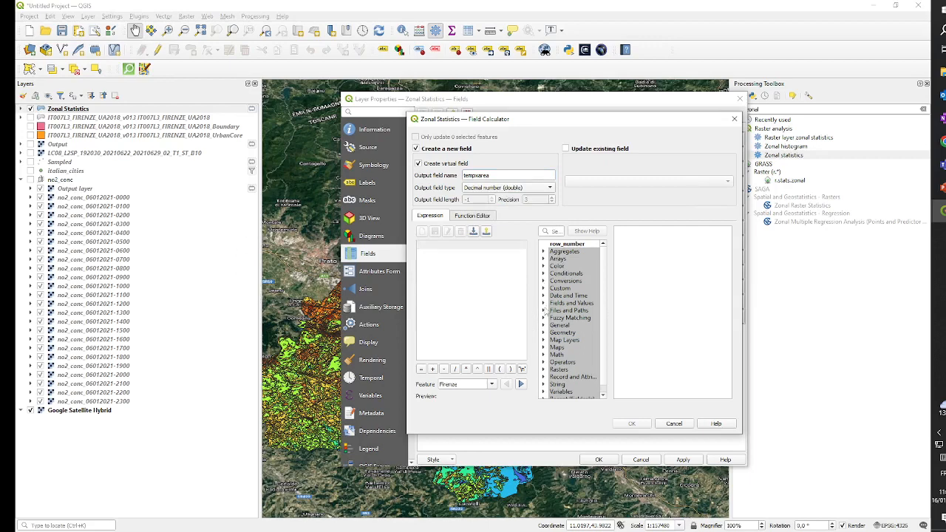
click(544, 303)
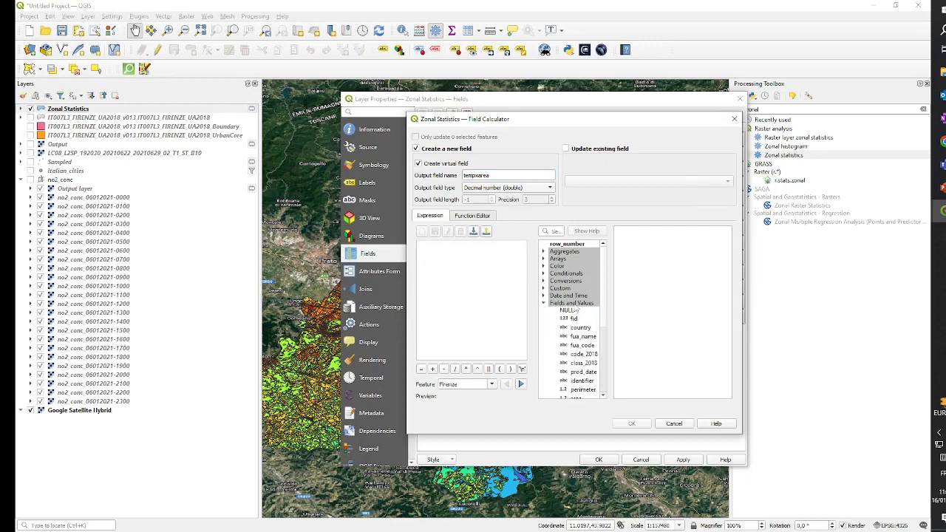
scroll(576, 333, down, 2)
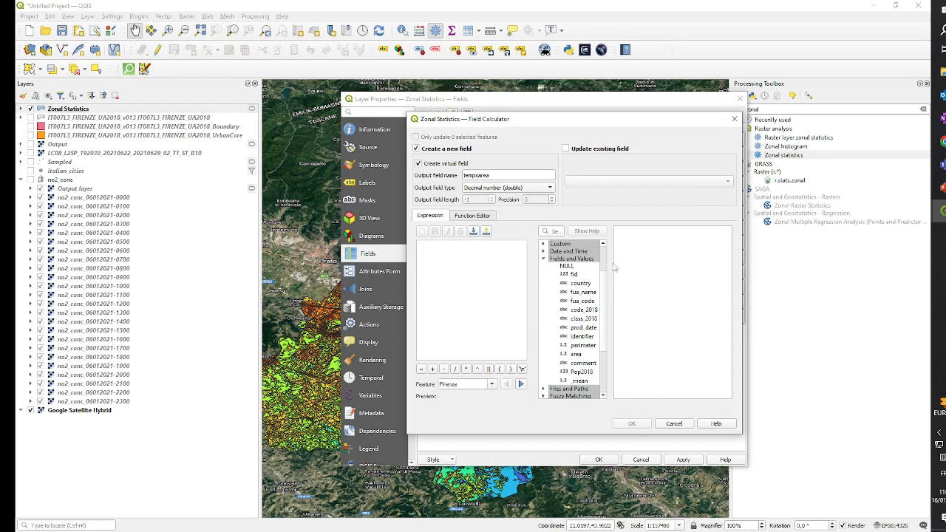
double_click(579, 381)
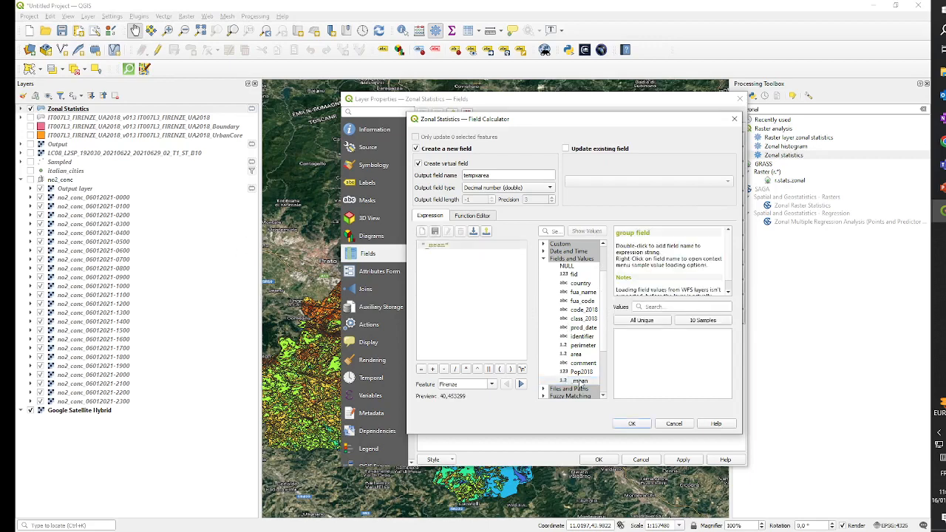
text(*)
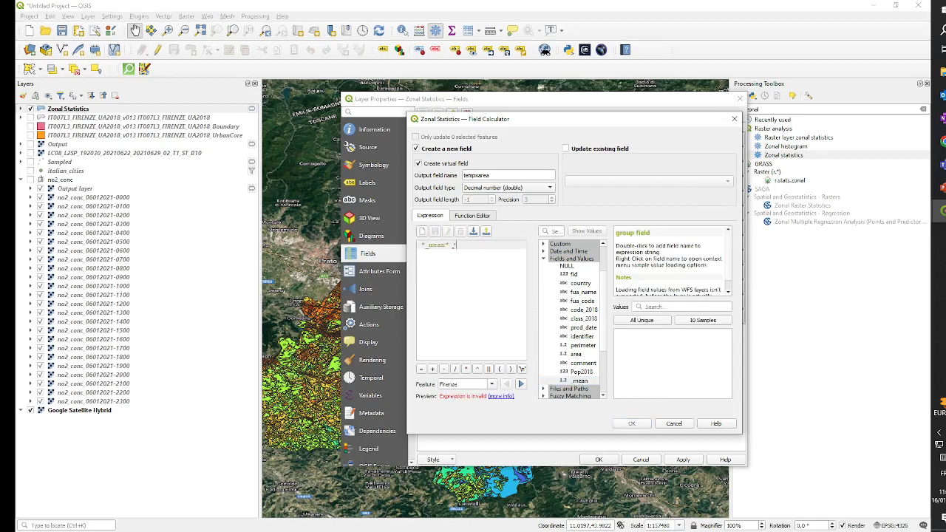
double_click(576, 355)
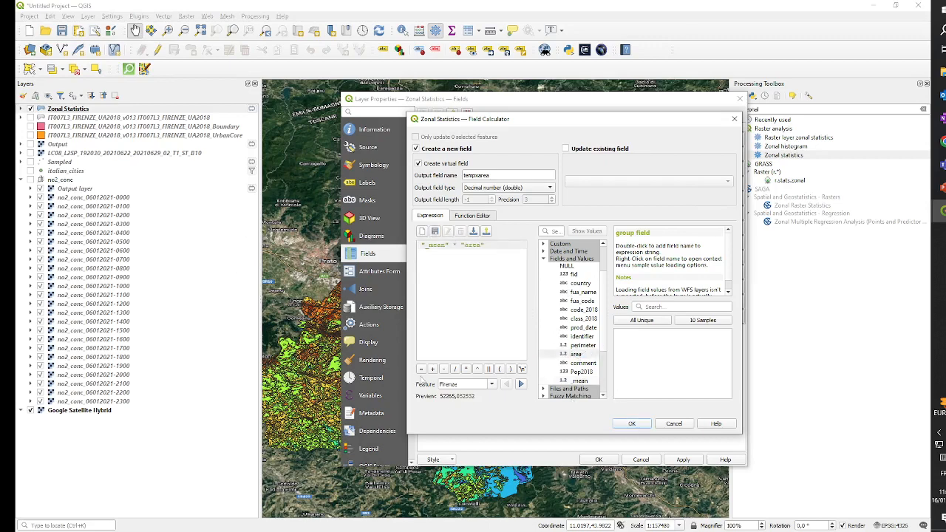
click(632, 424)
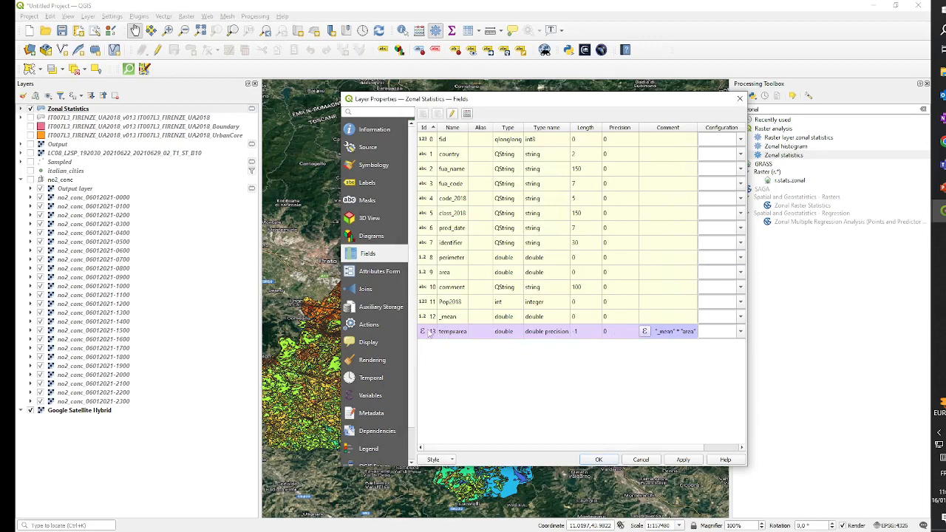
click(596, 460)
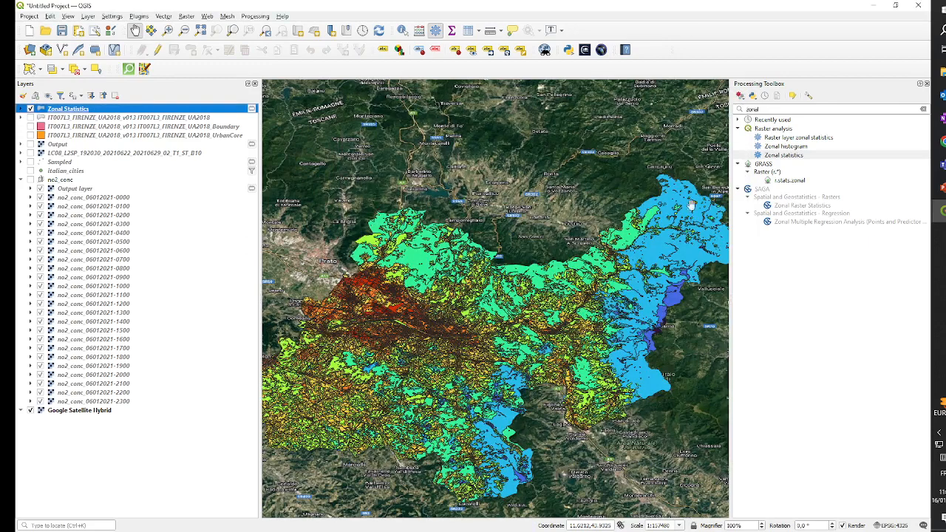
Search the processing algorithms for "statistics by" and open Statistics by categories
double_click(750, 109)
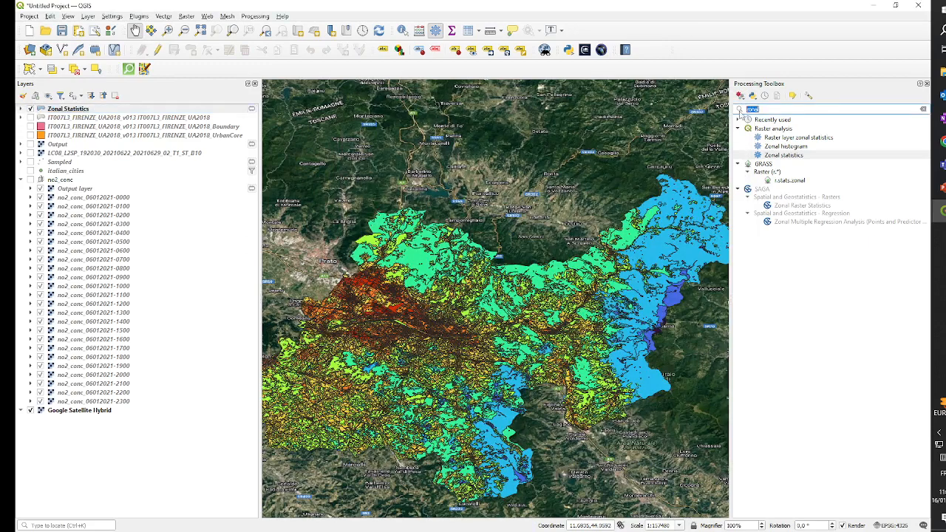
key(BackSpace)
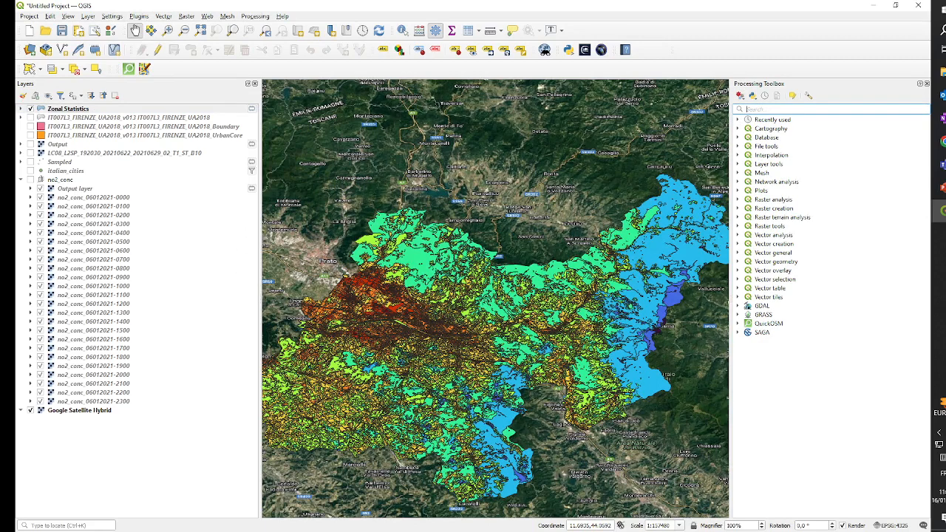
text(statistics)
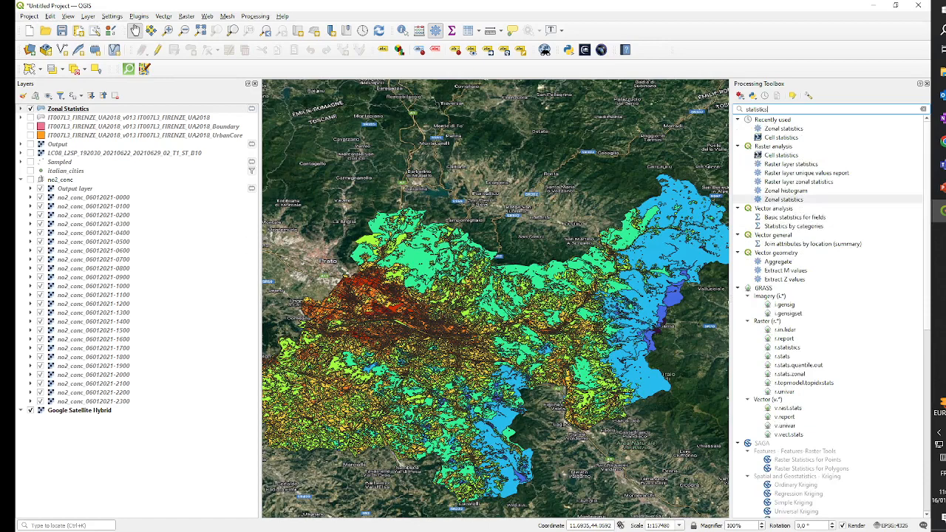
text( by)
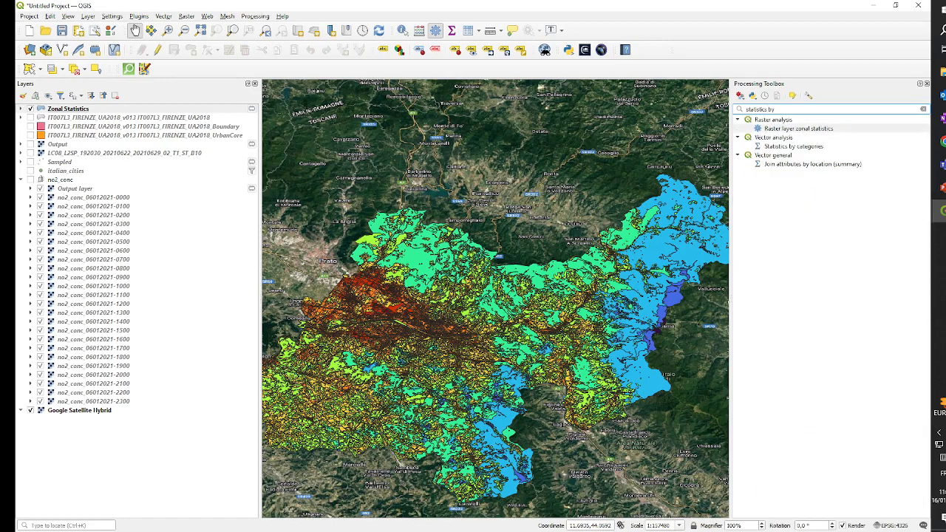
double_click(792, 150)
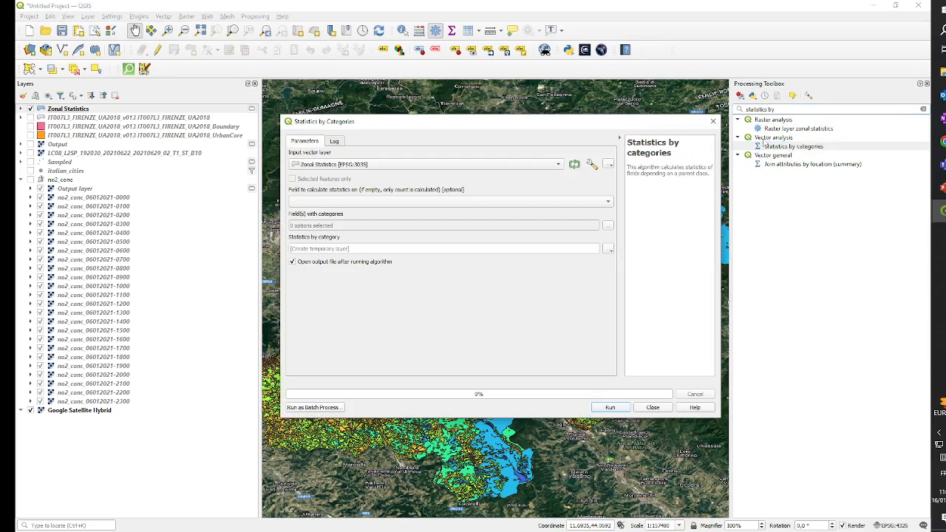
Set Statistics by categories to use the Zonal Statistics layer's tempxarea field, with class_2018 as the category field
click(345, 167)
click(346, 165)
click(351, 201)
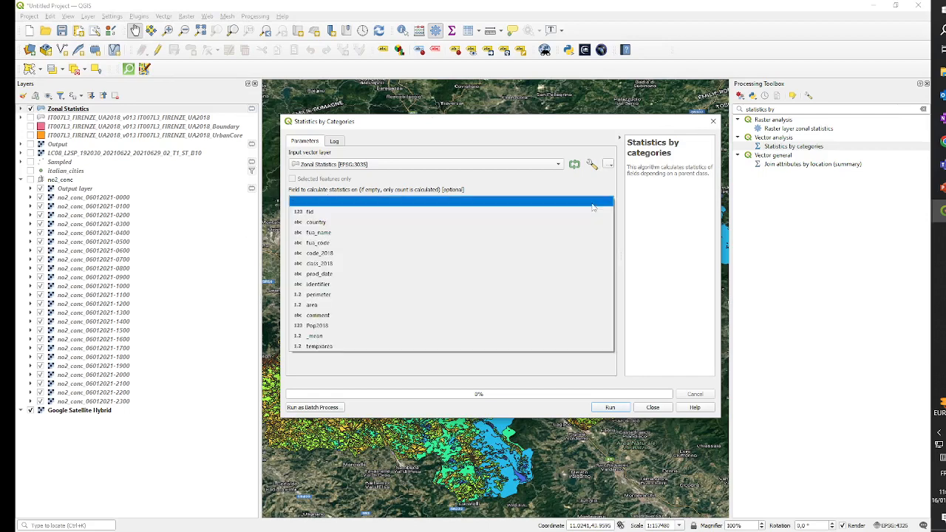
click(332, 346)
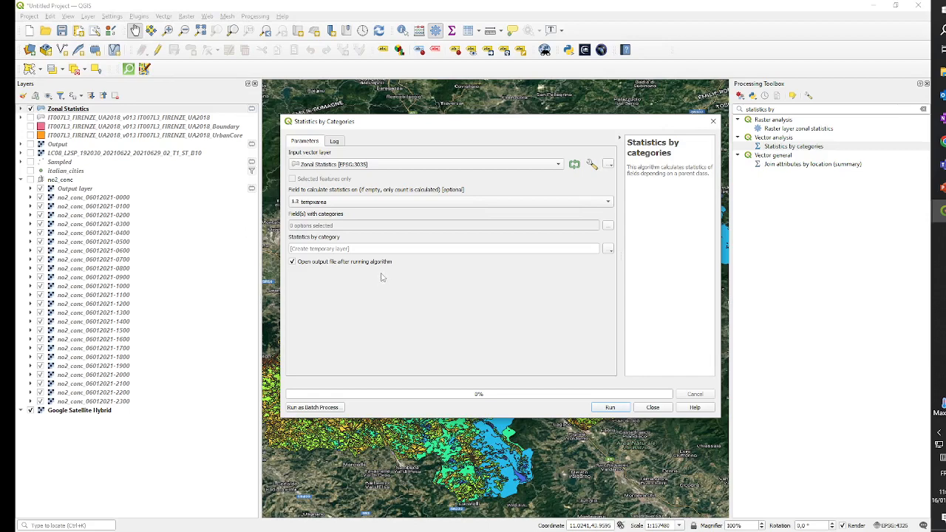
click(608, 226)
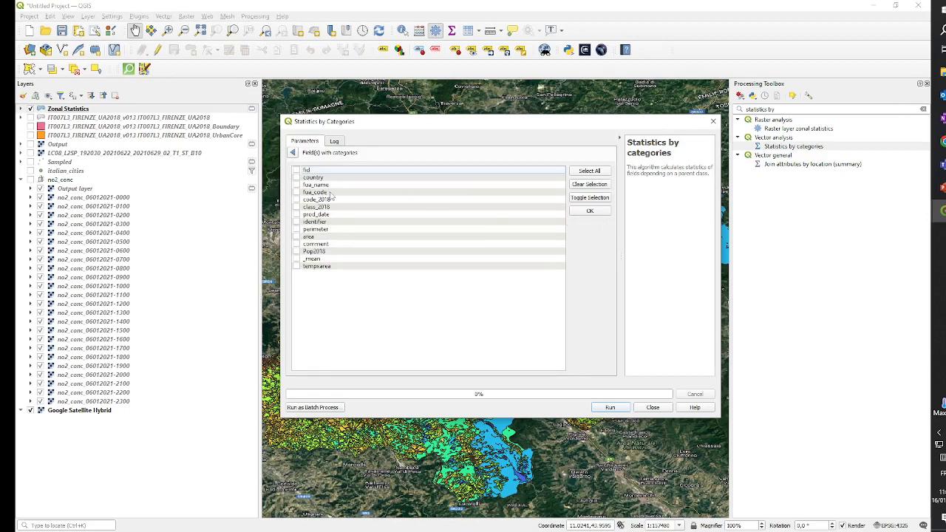
click(297, 207)
click(590, 213)
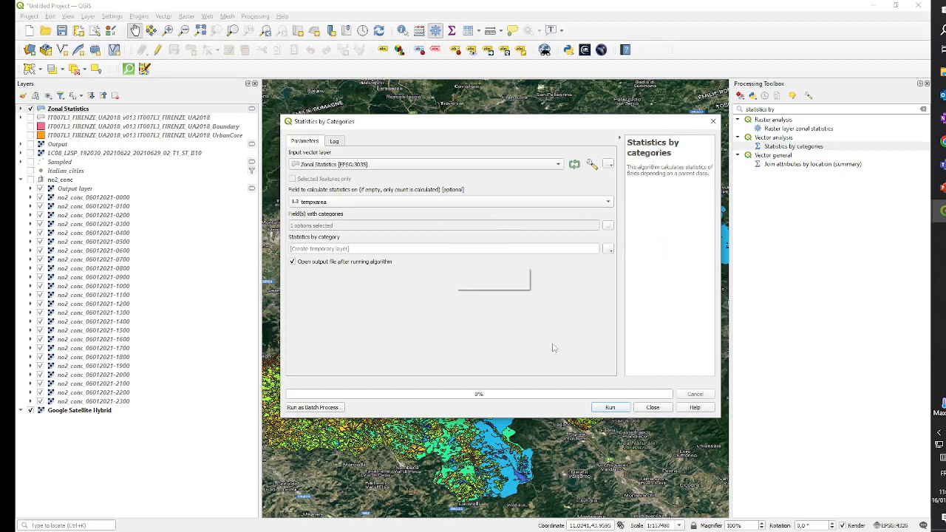
Run the tempxarea statistics to a temporary table, close the tool and check the fields of the resulting table
click(610, 407)
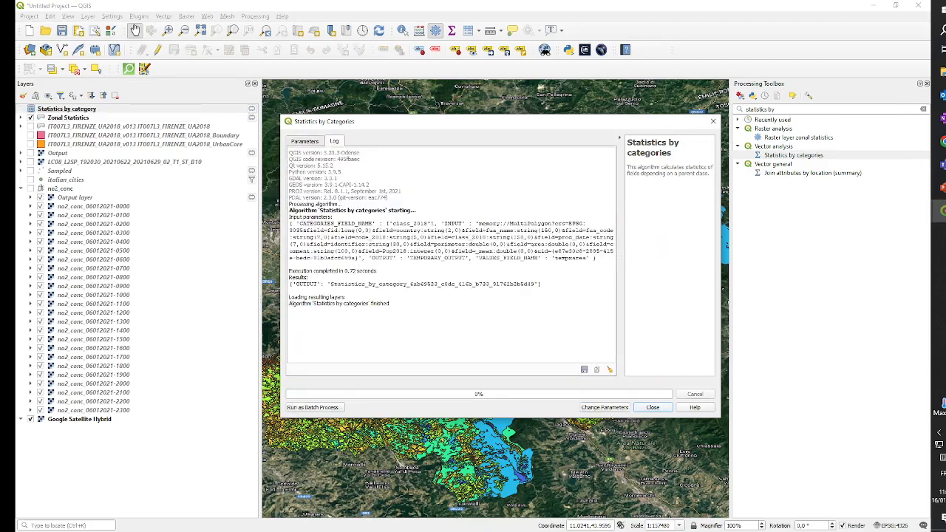
click(653, 407)
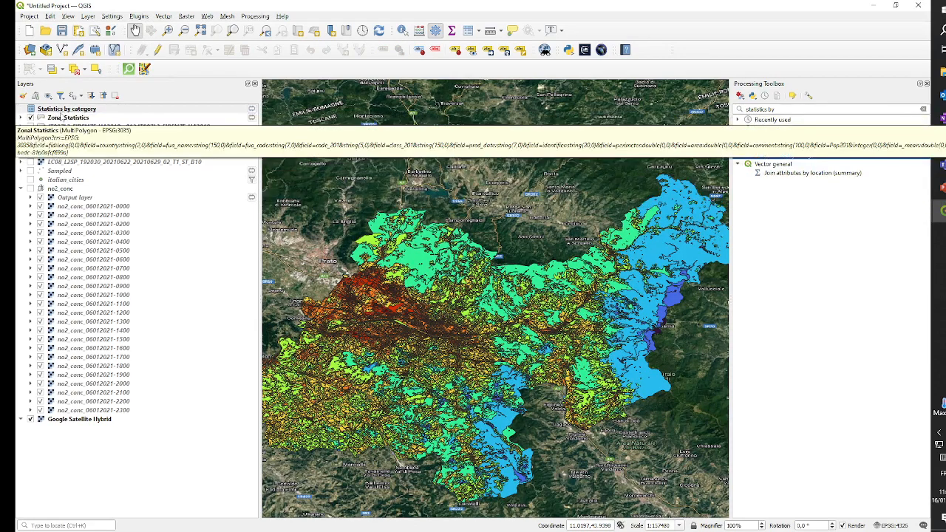
double_click(111, 109)
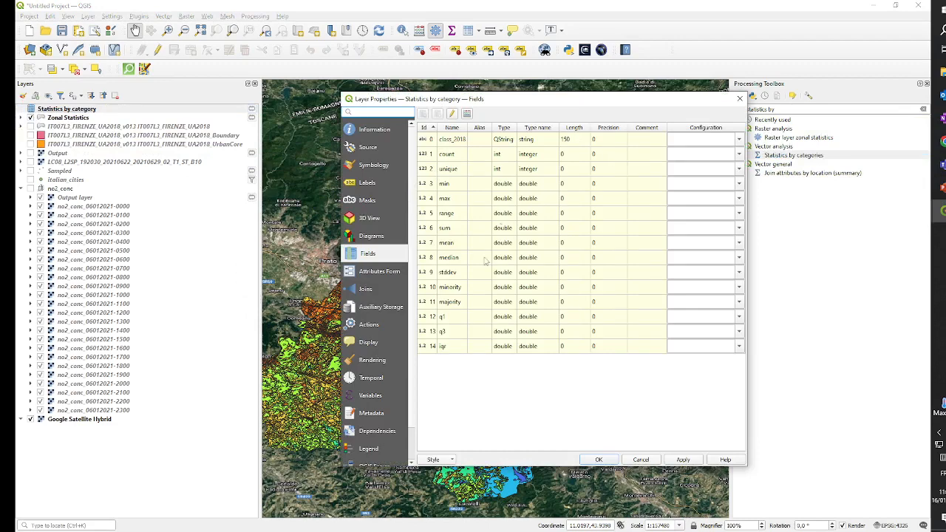
click(740, 99)
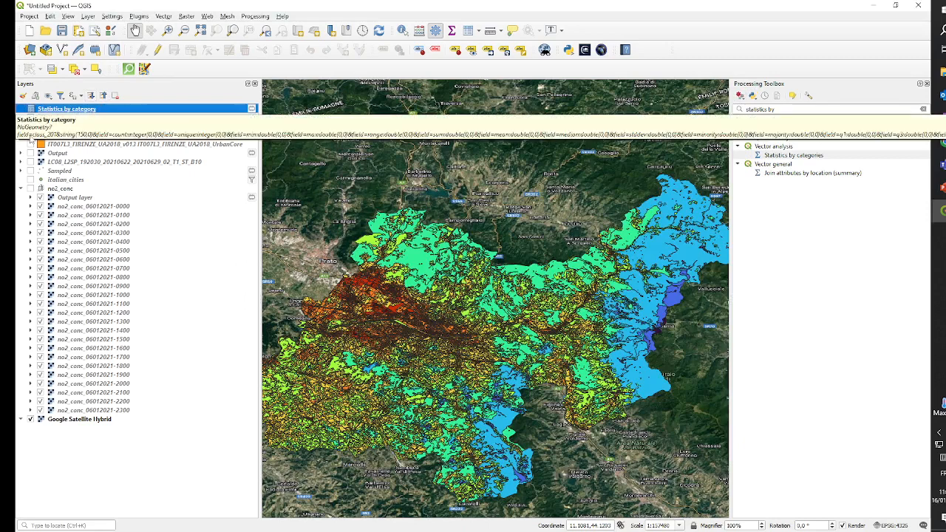
Run Statistics by categories on the Zonal Statistics layer's area field, grouped by class_2018, to a temporary table
click(74, 117)
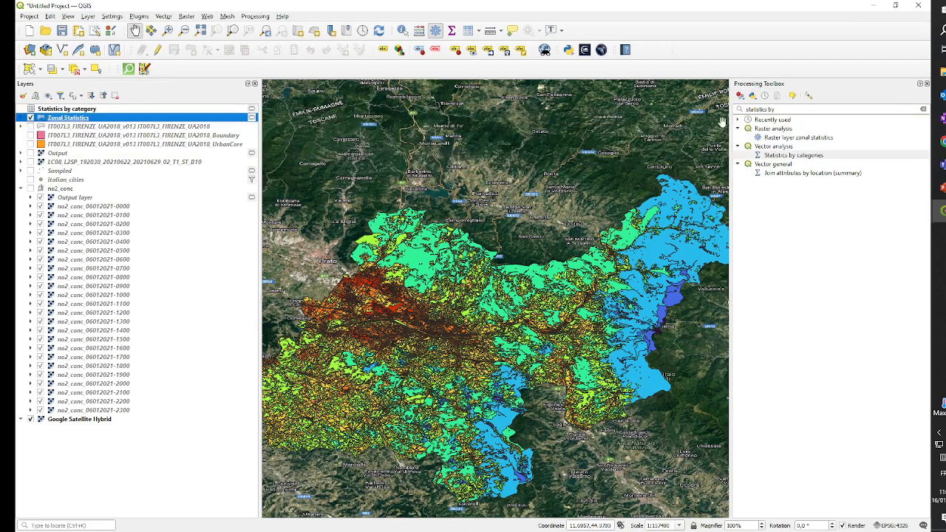
double_click(795, 156)
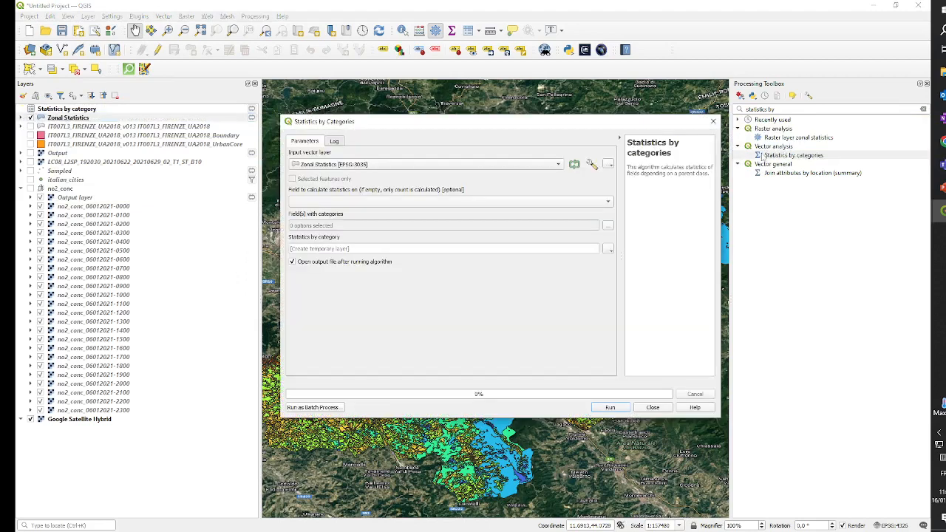
click(358, 202)
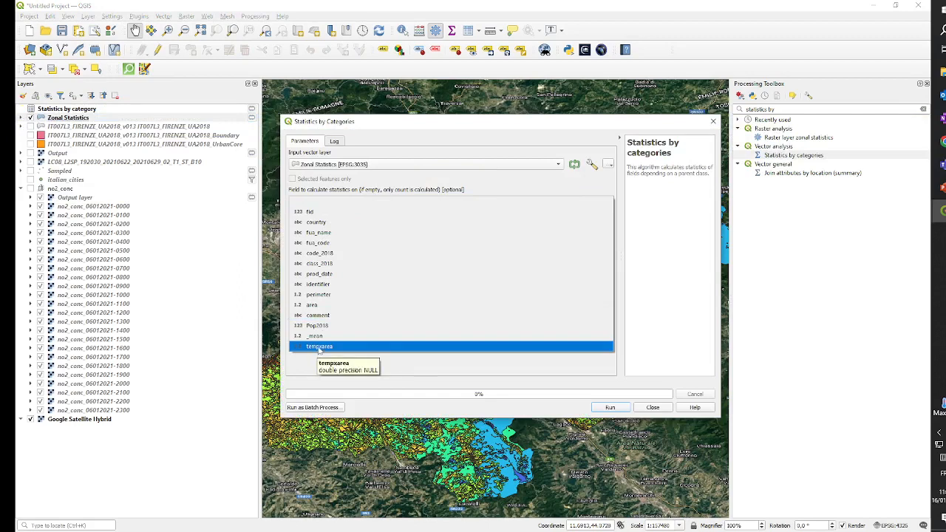
click(320, 308)
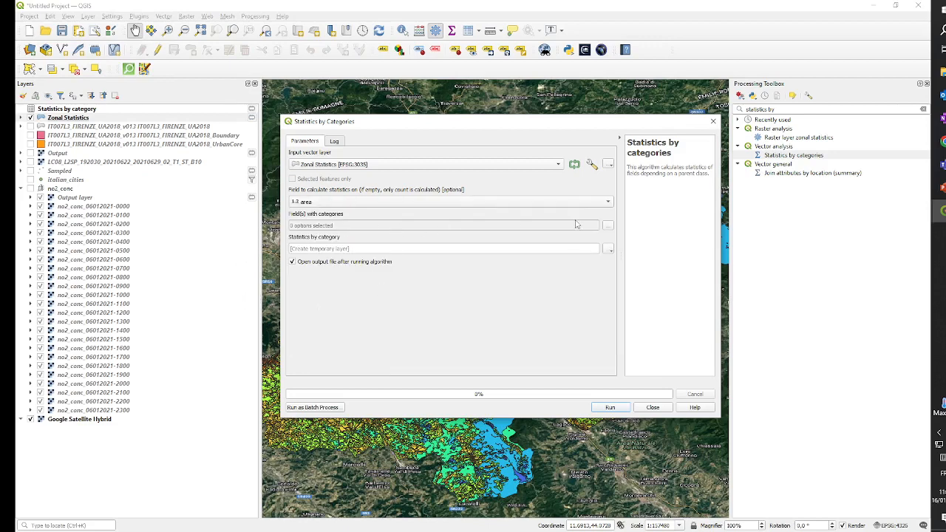
click(610, 228)
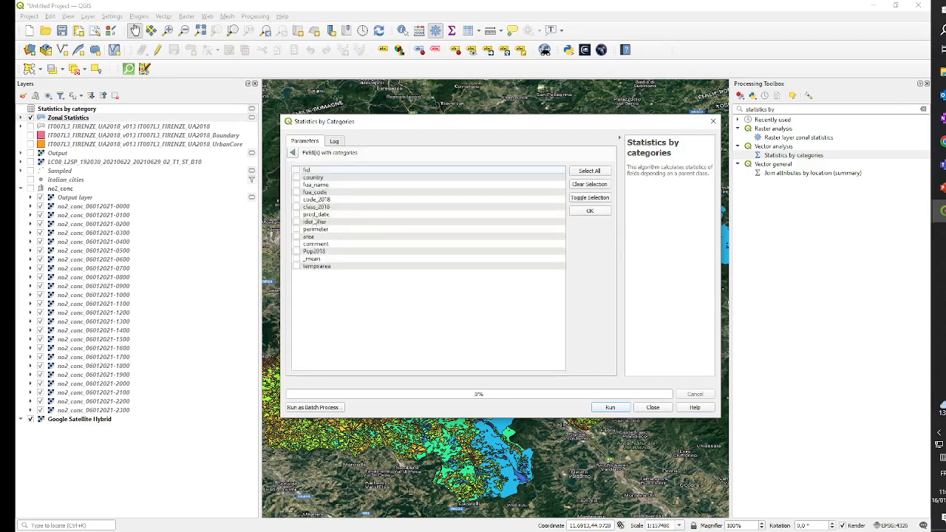
click(296, 207)
click(589, 211)
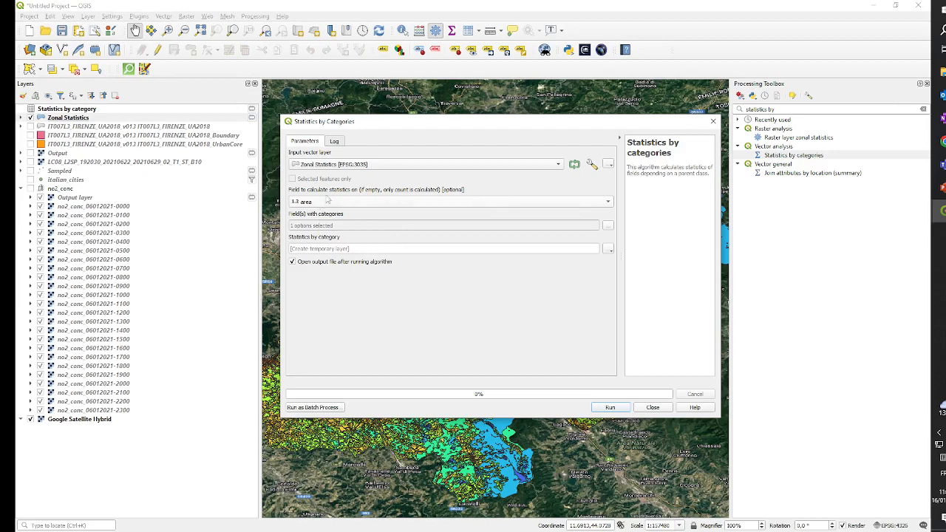
click(610, 407)
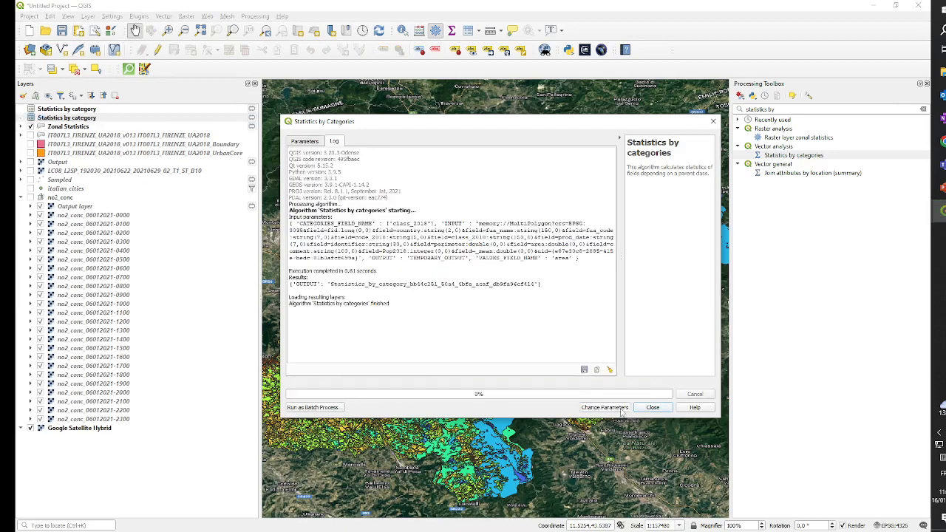
click(654, 408)
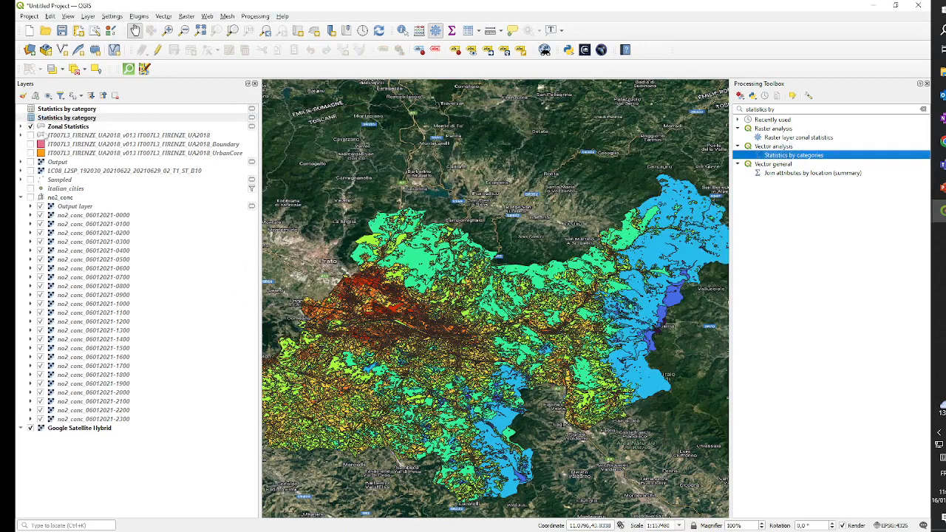
Check the fields of the first Statistics by category table and rename the two statistics tables area_stats and temp_area
drag(58, 119, 66, 106)
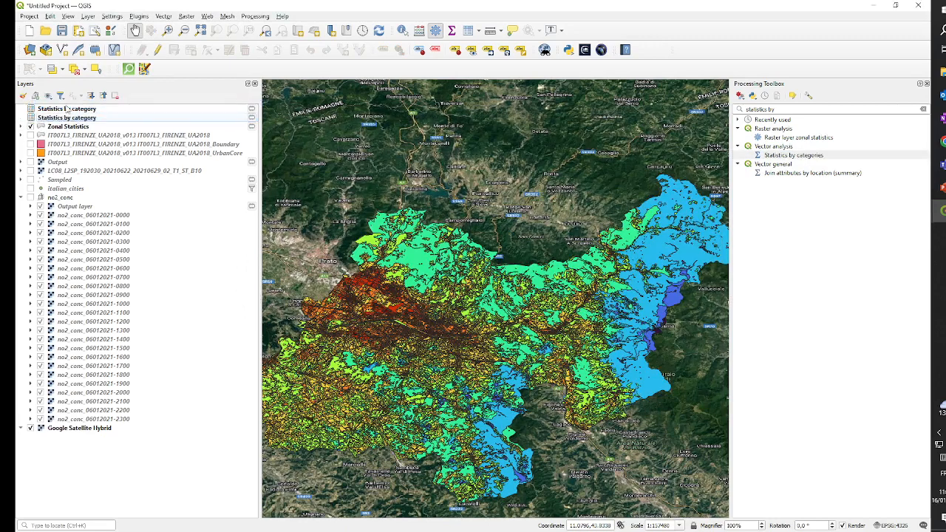
click(65, 109)
click(64, 118)
double_click(66, 110)
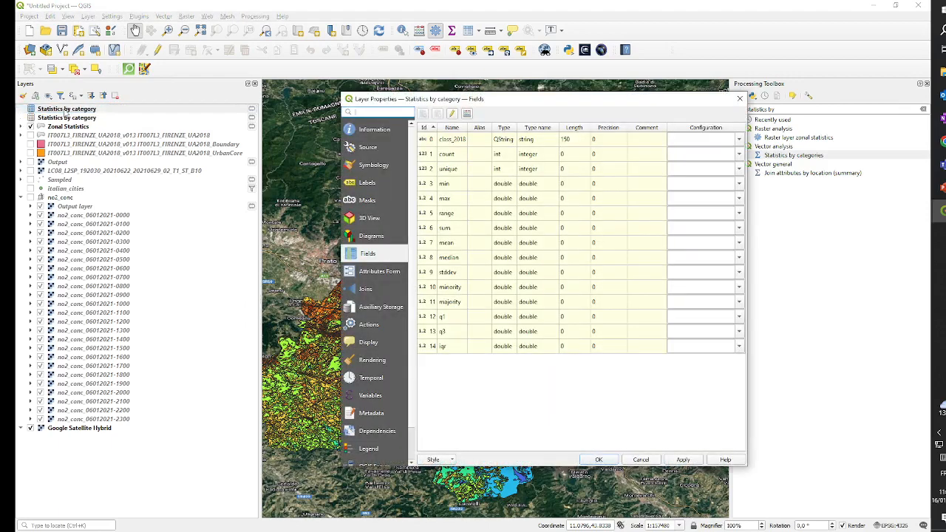
click(740, 99)
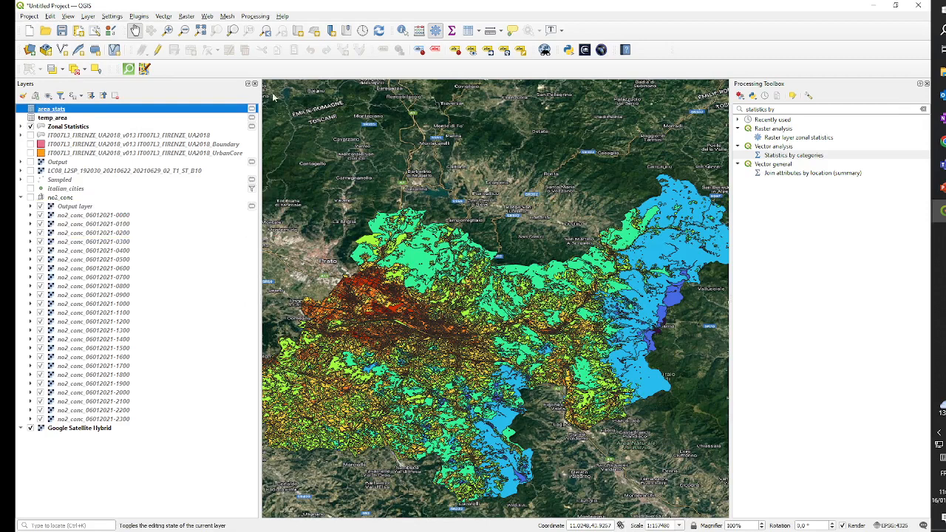
click(52, 117)
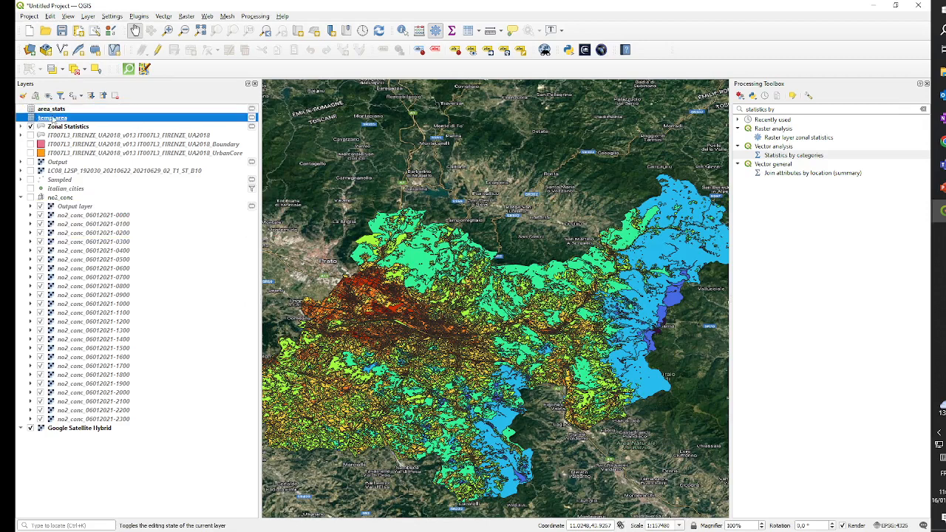
right_click(56, 109)
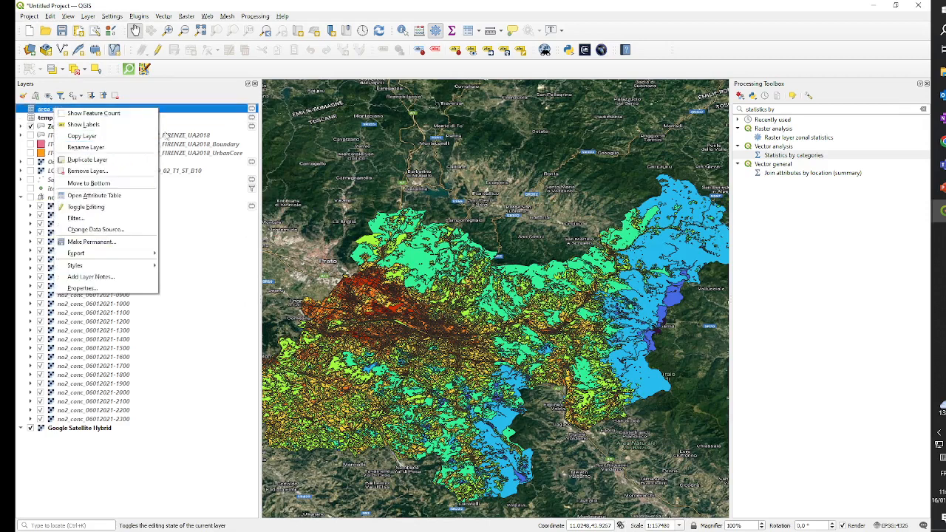
click(194, 123)
click(190, 120)
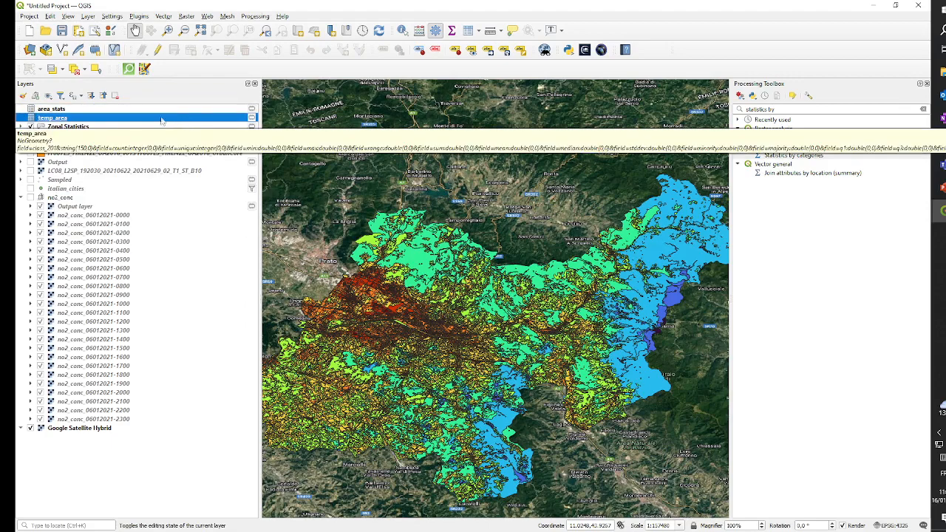
click(50, 109)
click(56, 120)
Open the attribute table of area_stats, examine the area statistics per land use class and close it
click(54, 109)
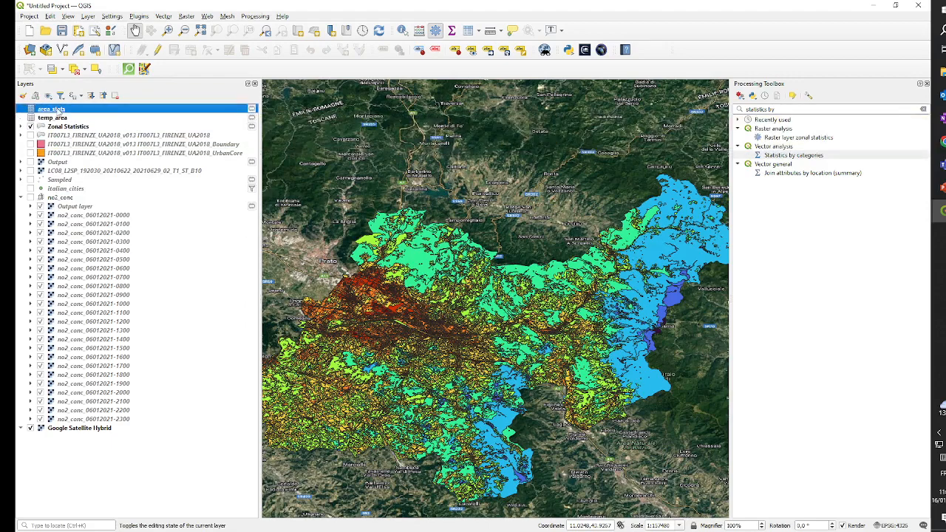
right_click(56, 110)
click(95, 196)
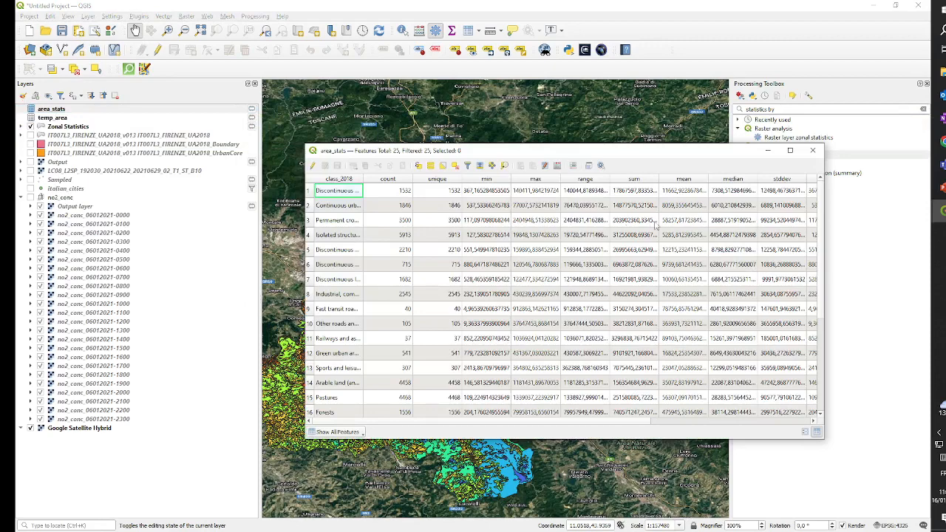
drag(547, 422, 523, 422)
click(814, 152)
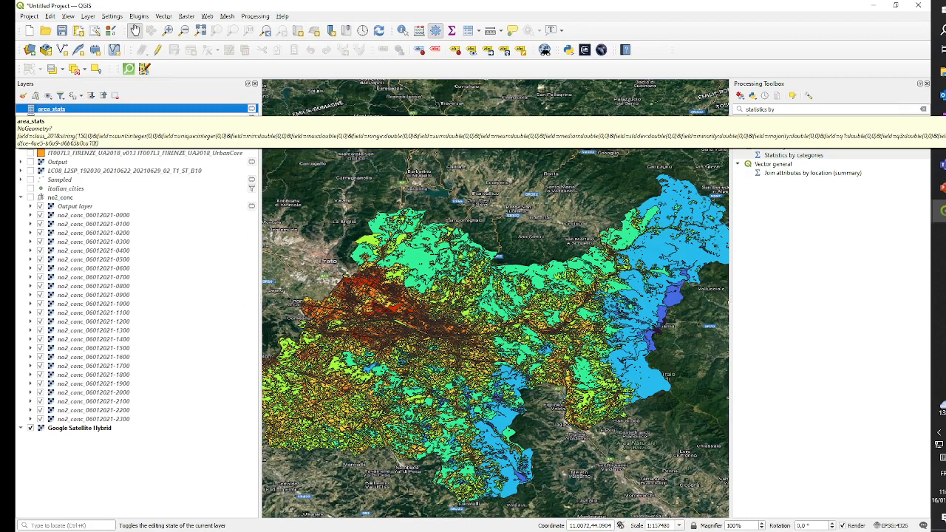
Search the processing algorithms for "join attributes" and open Join attributes by field value
click(780, 203)
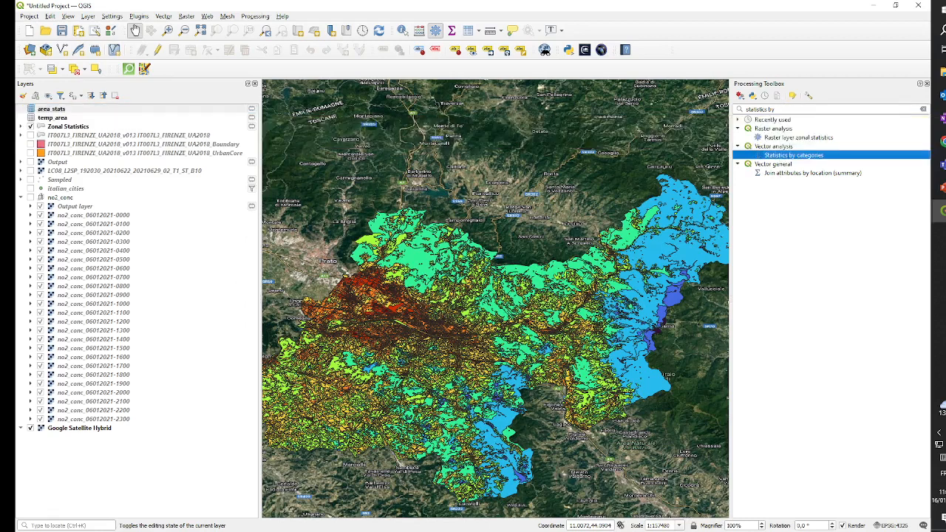
drag(776, 109, 743, 112)
key(Right)
key(BackSpace)
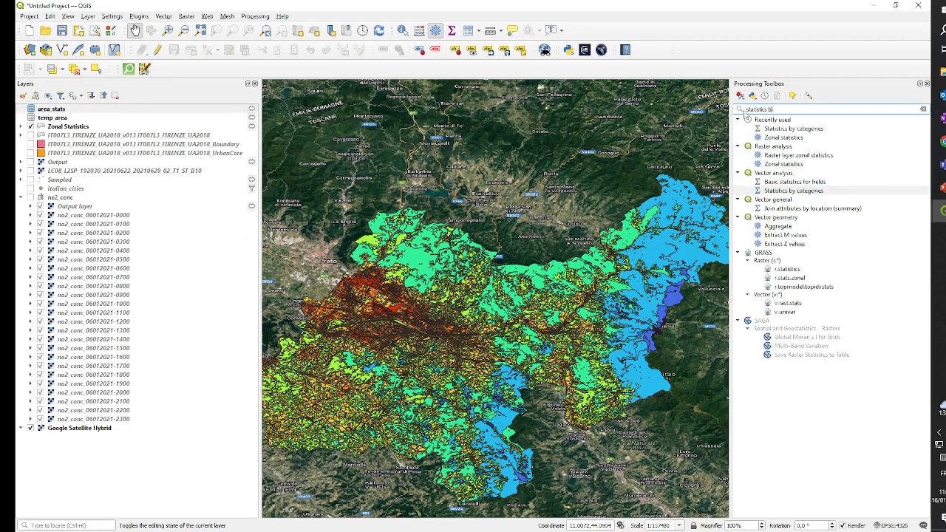
text(join a)
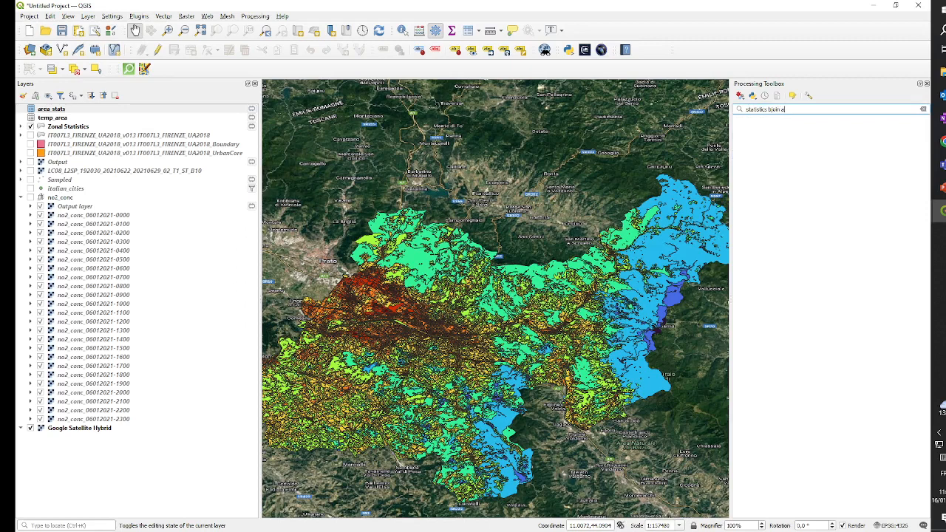
text(ttributes)
key(BackSpace)
key(BackSpace)
key(BackSpace)
key(BackSpace)
key(BackSpace)
key(BackSpace)
key(BackSpace)
key(BackSpace)
key(BackSpace)
key(BackSpace)
key(BackSpace)
key(BackSpace)
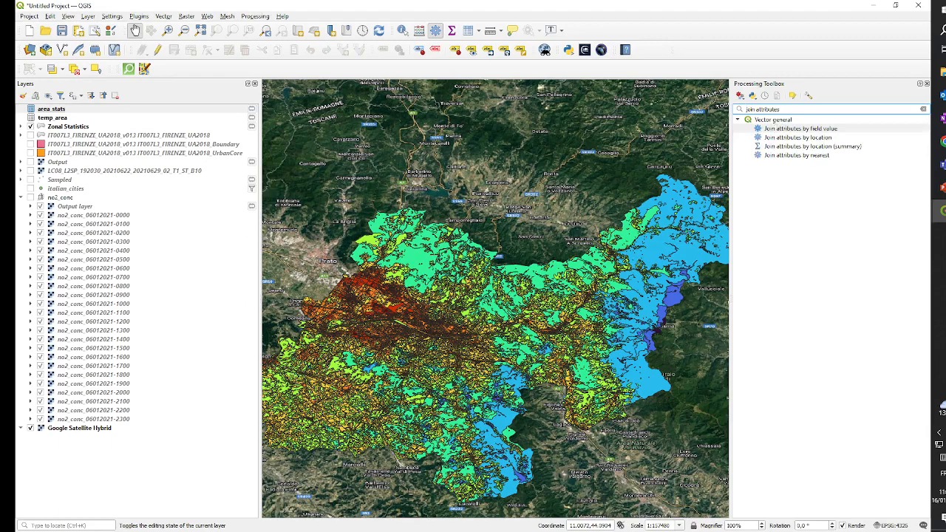
double_click(803, 130)
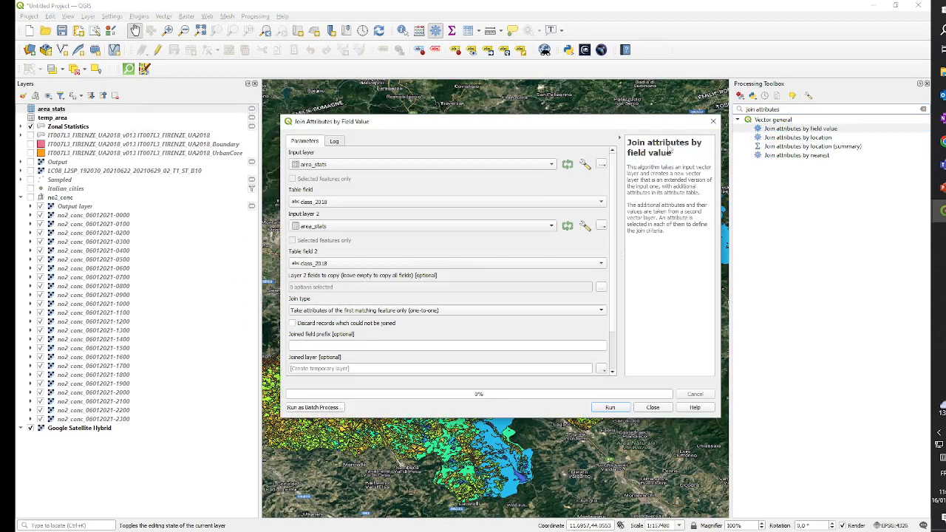
Join area_stats to temp_area by matching class_2018 in both tables, output to a temporary layer, and close the join dialog
click(463, 169)
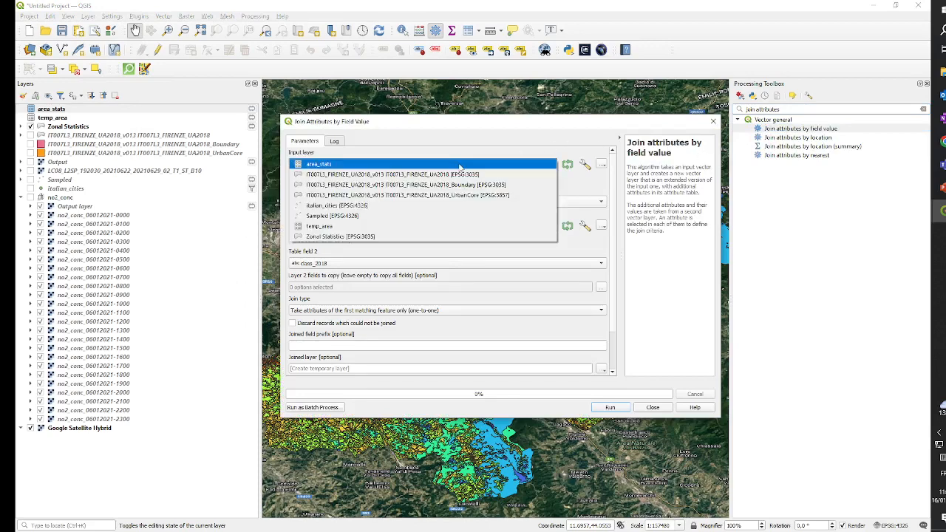
click(330, 227)
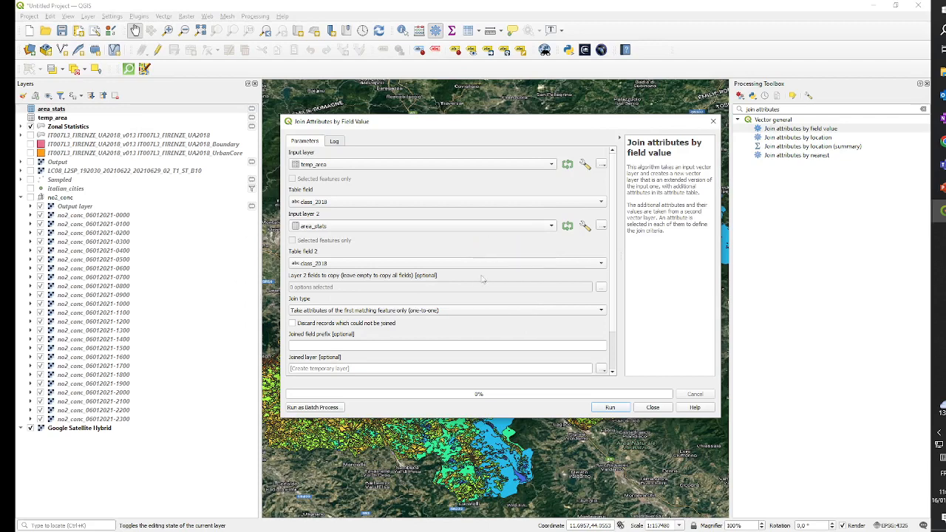
scroll(412, 340, down, 2)
scroll(412, 340, down, 1)
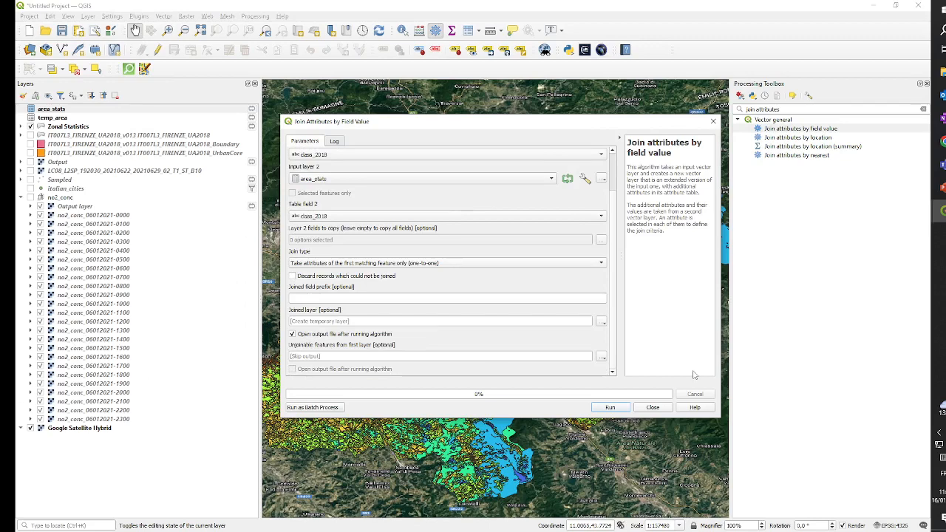
click(625, 408)
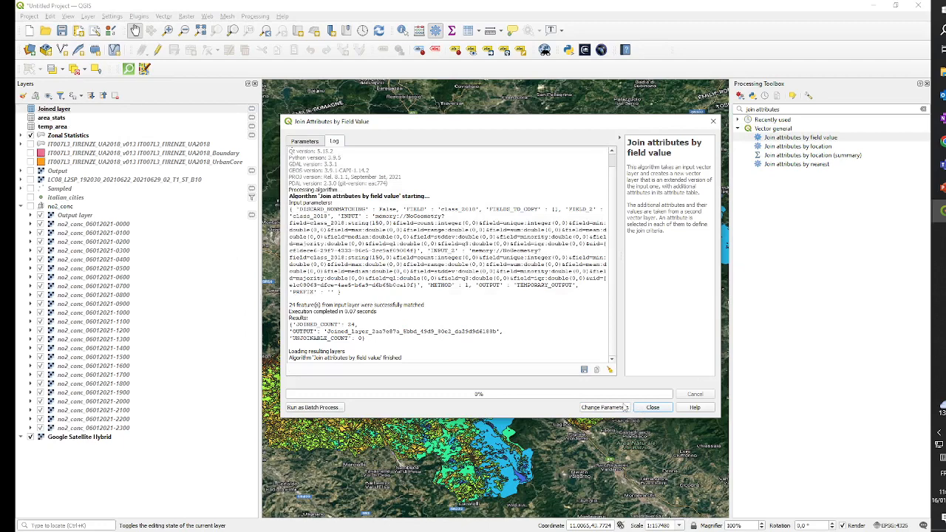
click(653, 407)
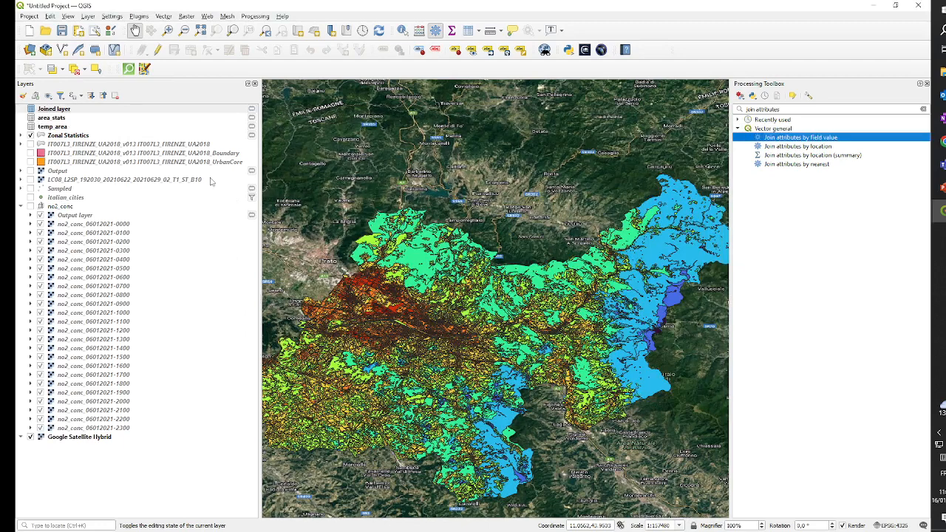
Open the attribute table of the joined layer and examine its statistics columns
right_click(79, 110)
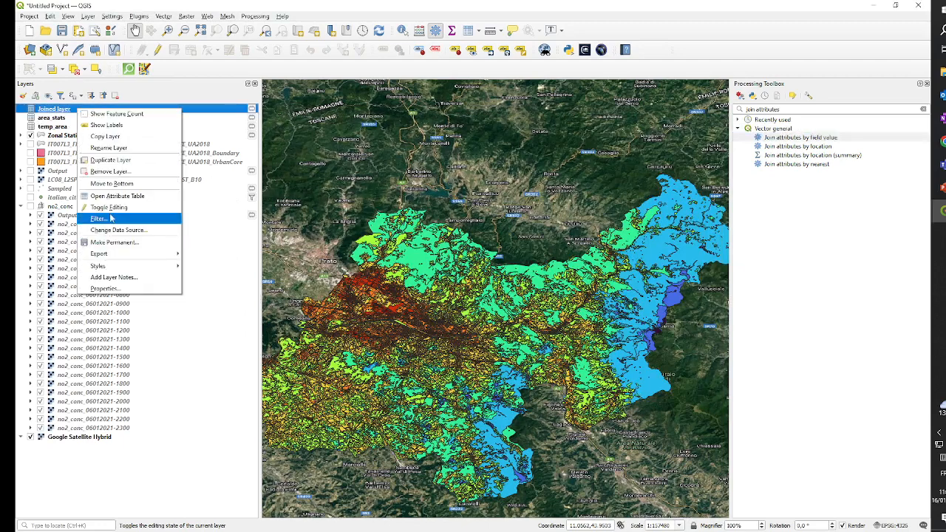
click(119, 196)
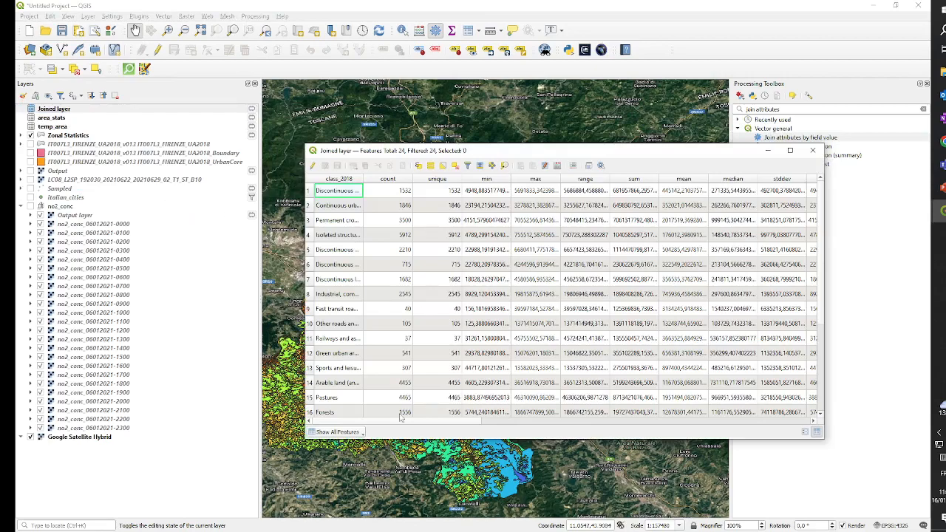
mouse_move(405, 423)
mouse_down()
mouse_move(803, 428)
mouse_move(370, 423)
mouse_move(473, 422)
mouse_move(394, 420)
mouse_up()
drag(532, 152, 507, 134)
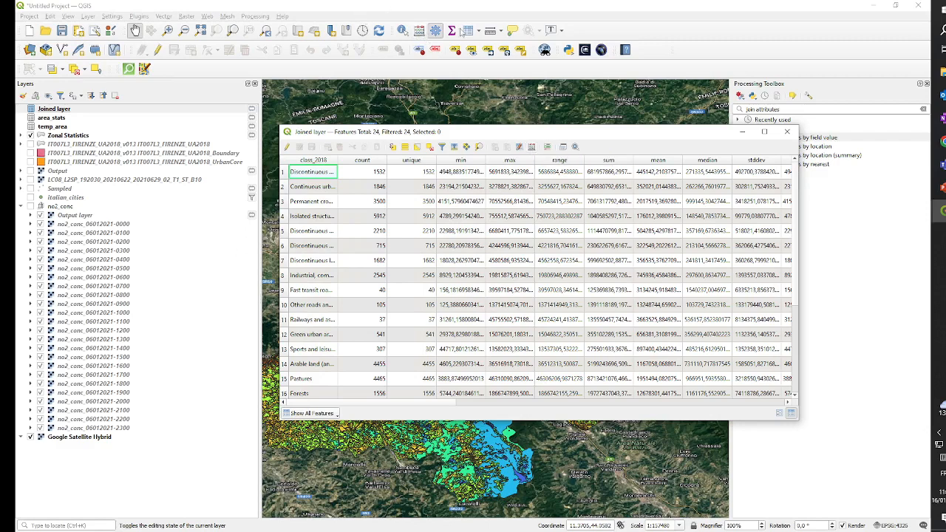
Add a virtual decimal field avg_temp to the joined layer with the expression round( "sum" / "sum_2" , 1)
click(532, 147)
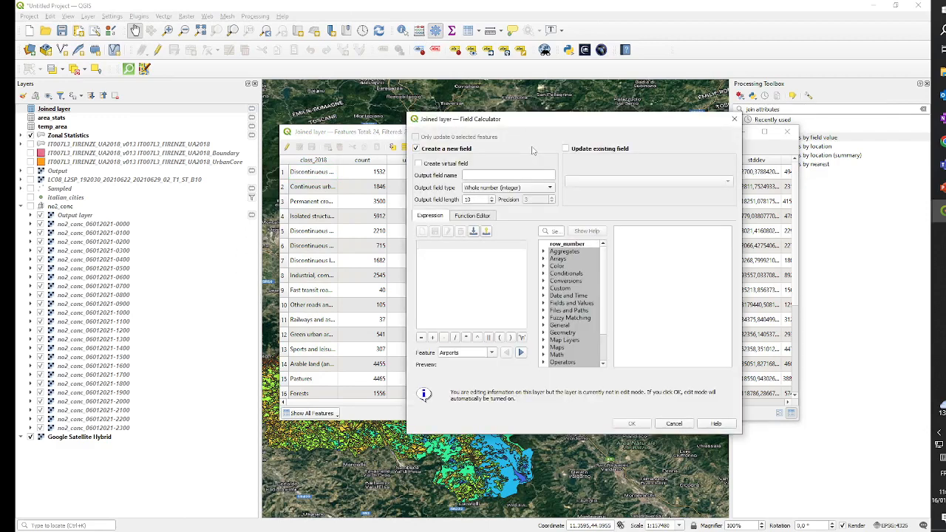
click(419, 164)
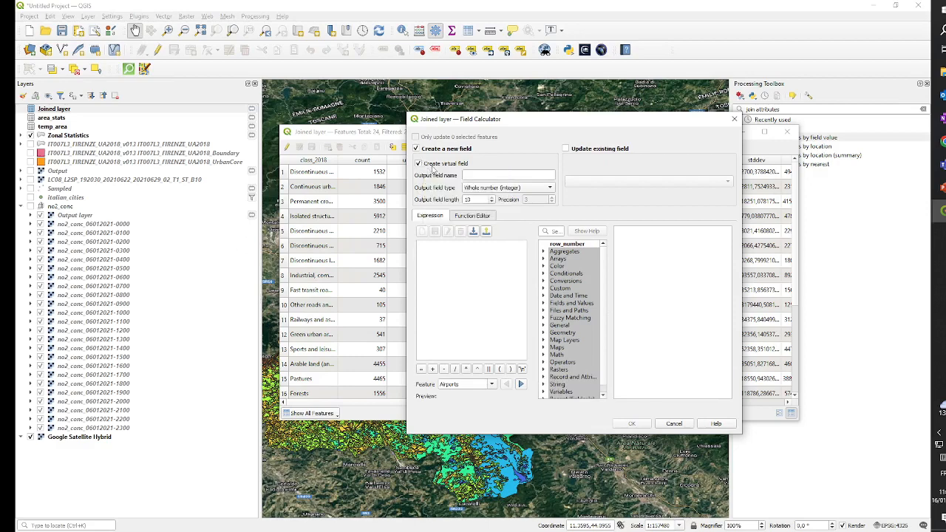
click(526, 188)
click(500, 198)
text(avg_temp)
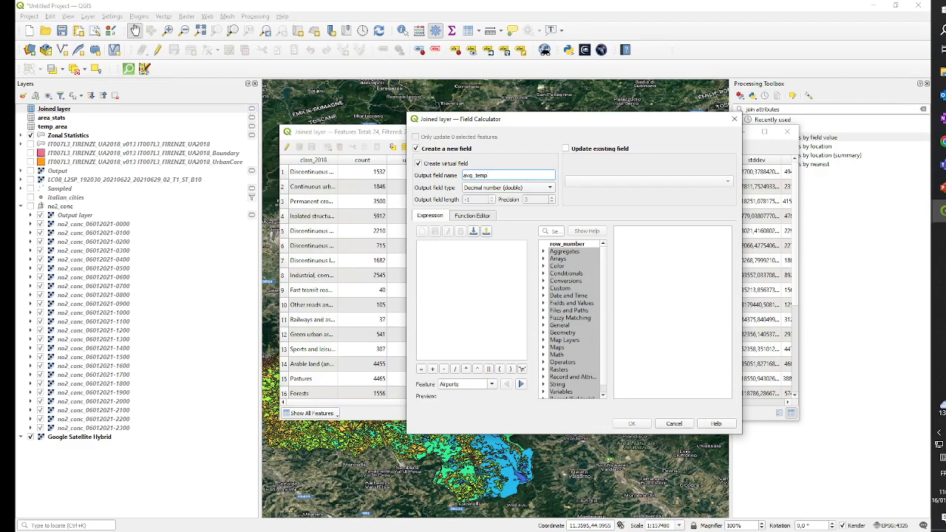
click(543, 274)
text(round( "sum" / "sum_2" , 1))
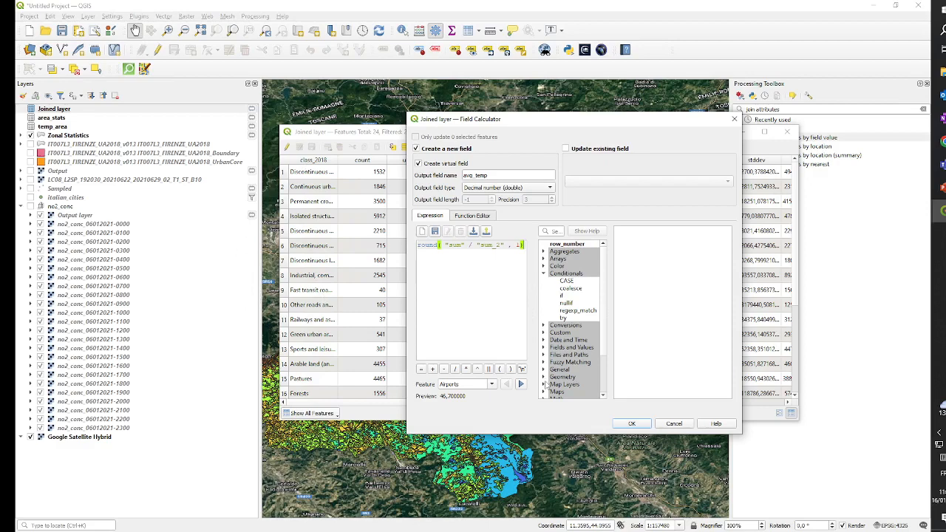
click(631, 423)
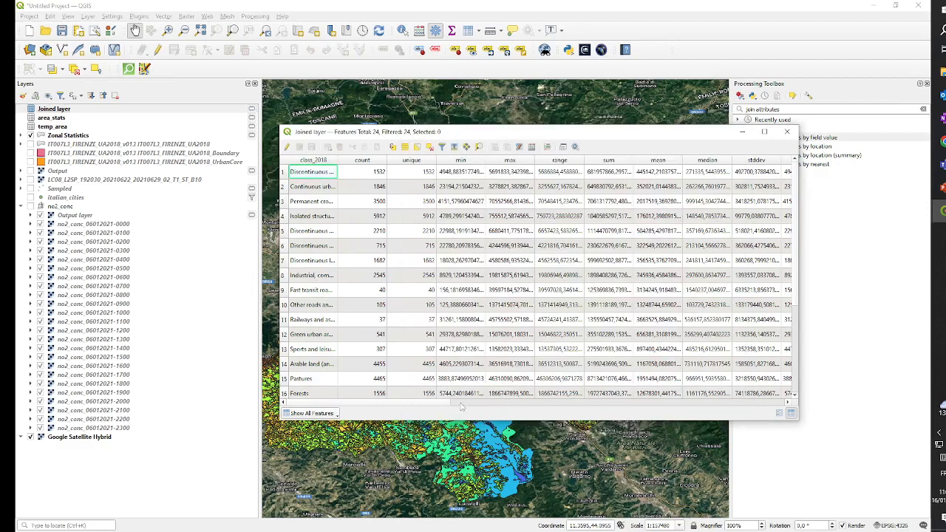
Check the avg_temp values of the land use classes in the joined layer's table and close it
drag(438, 404, 819, 394)
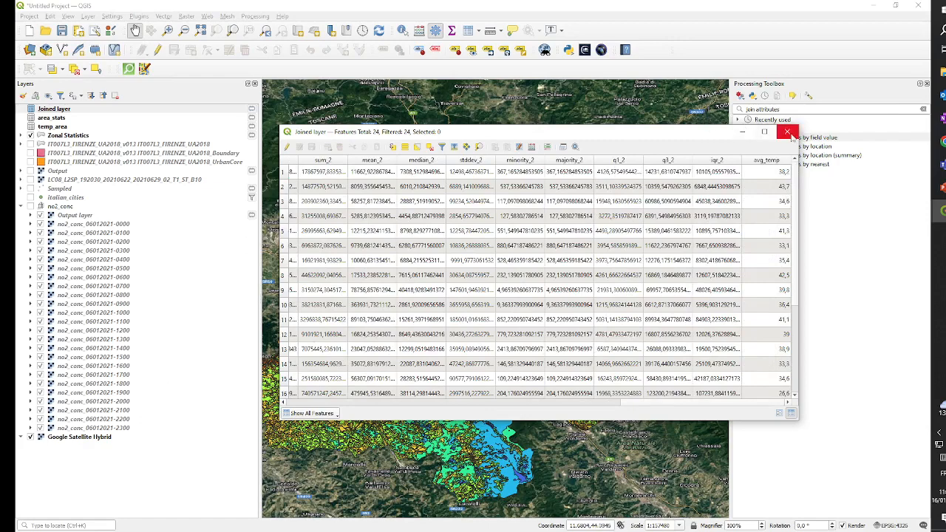
scroll(770, 221, down, 3)
scroll(771, 235, up, 3)
scroll(756, 336, down, 2)
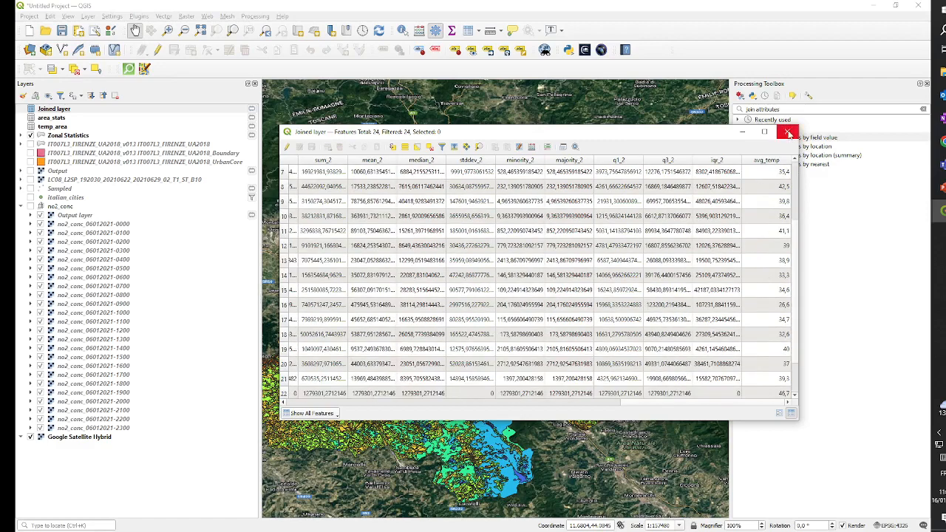
click(791, 133)
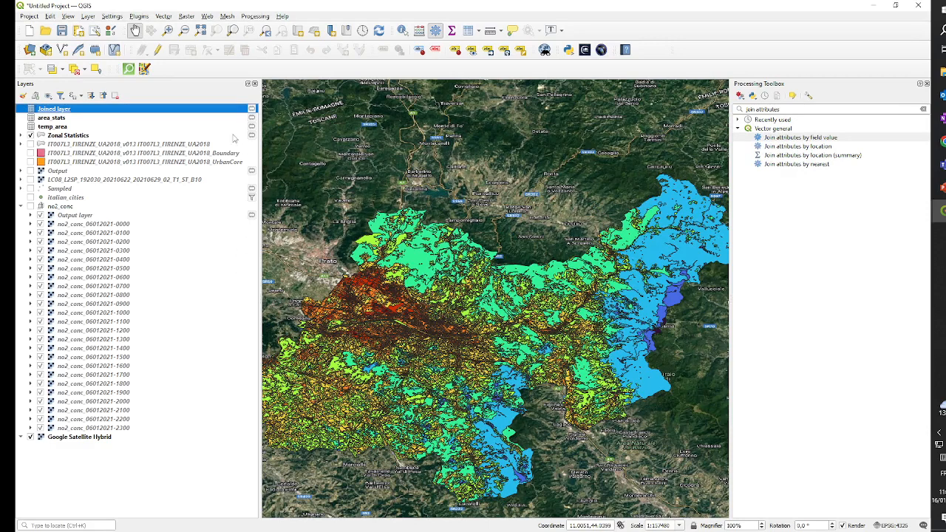
Reopen the joined layer's attribute table and organize its columns to show only class_2018 and avg_temp
right_click(88, 111)
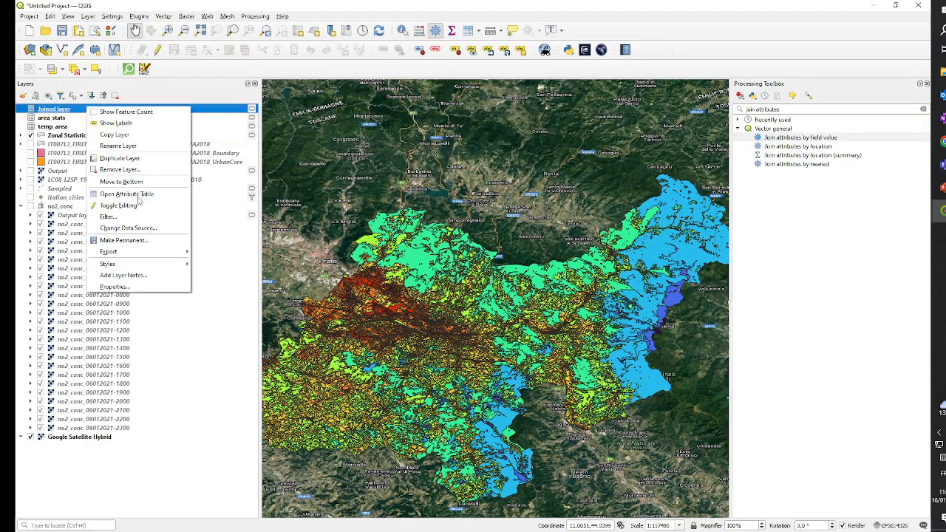
click(129, 196)
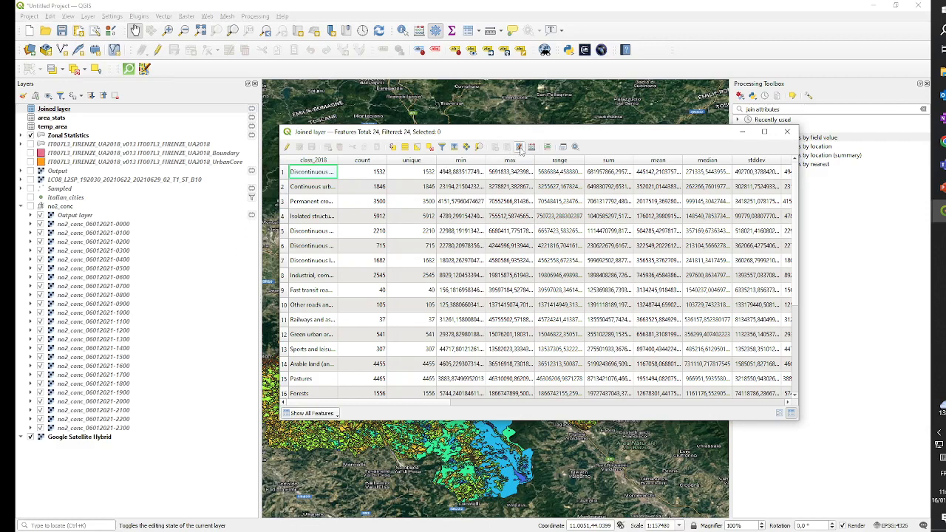
click(521, 148)
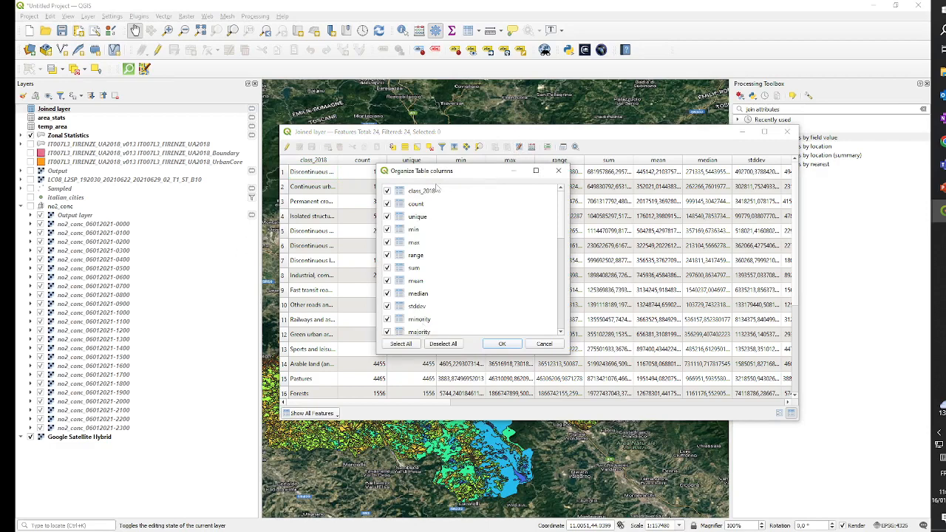
click(444, 345)
click(387, 191)
scroll(434, 247, down, 8)
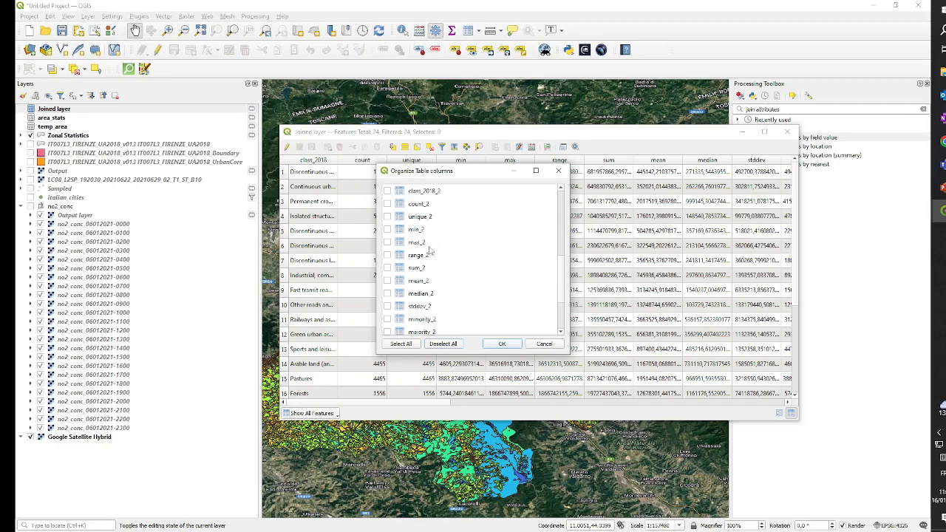
click(388, 319)
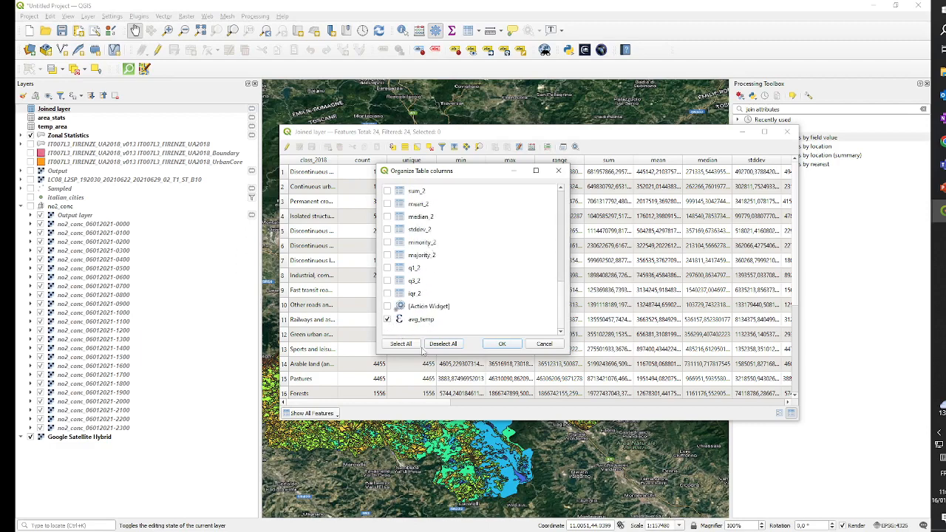
click(502, 343)
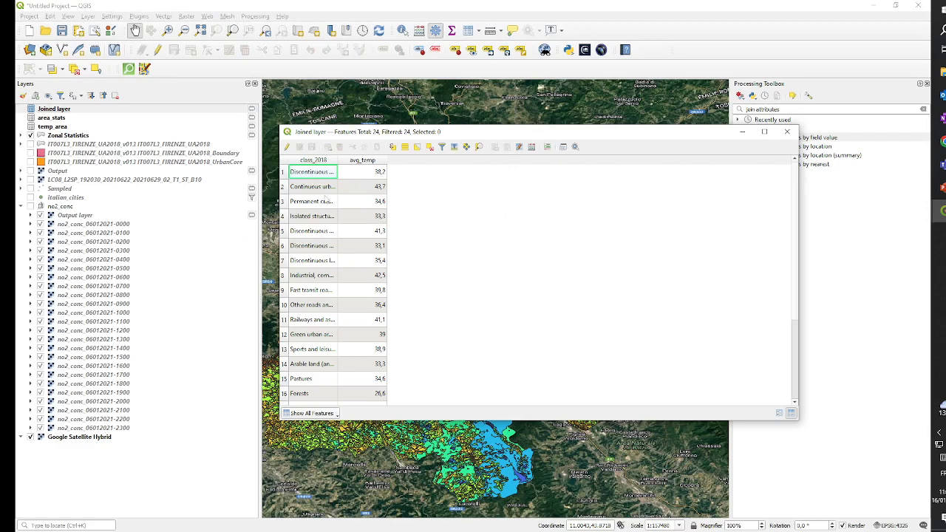
Widen the class_2018 column to fit the full class names and sort the table by avg_temp in descending order
drag(338, 156, 470, 161)
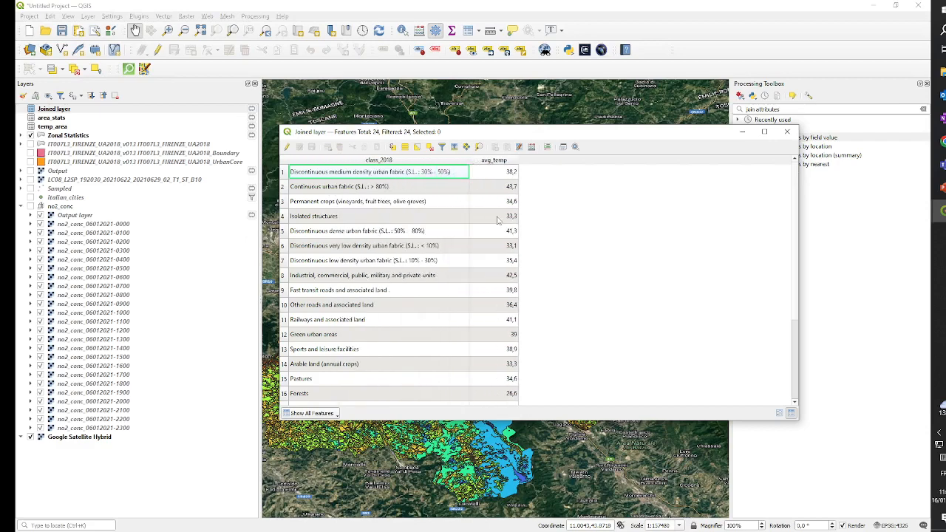
click(503, 159)
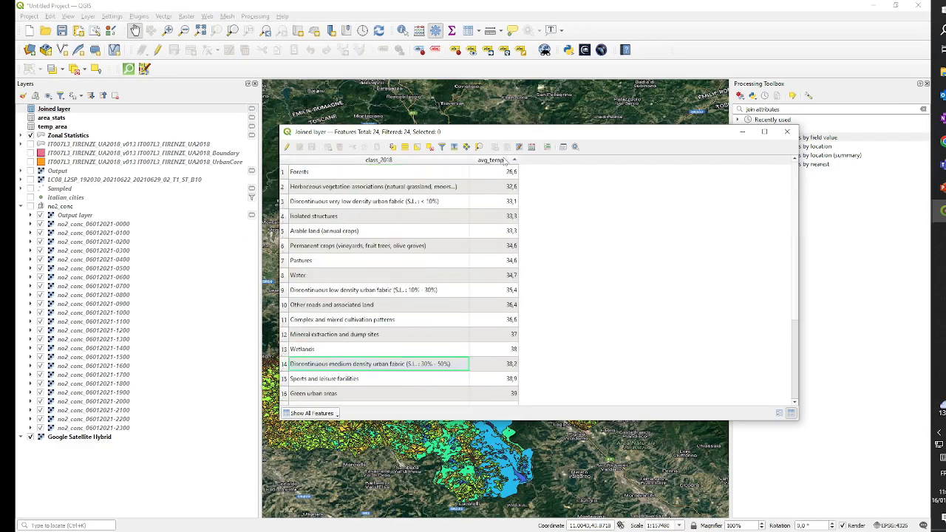
click(504, 160)
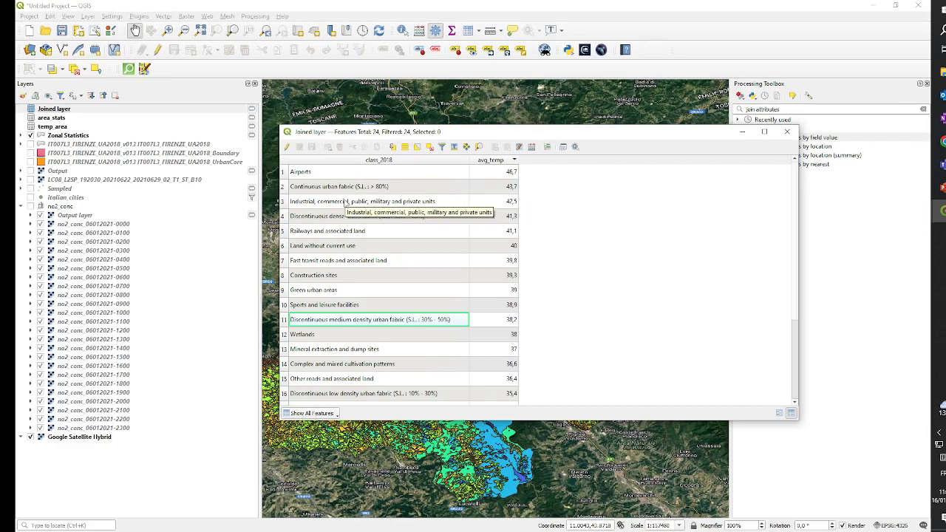
Examine the sorted average temperatures per land use class, compare them with the map and close the table
scroll(488, 234, down, 3)
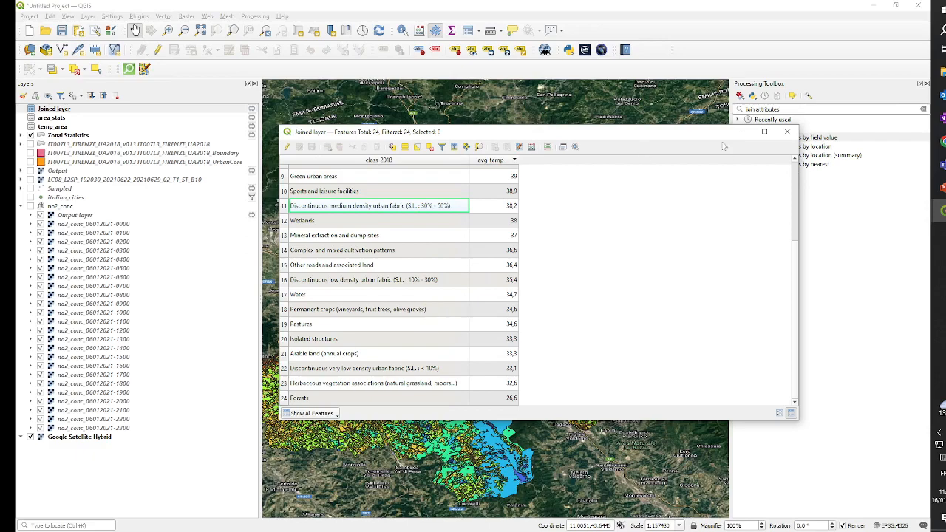
drag(698, 136, 449, 468)
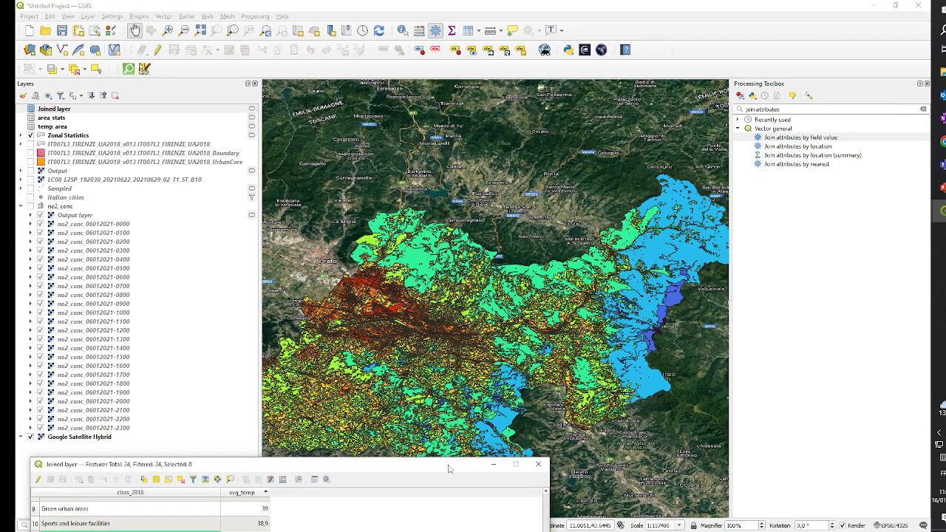
drag(449, 468, 623, 170)
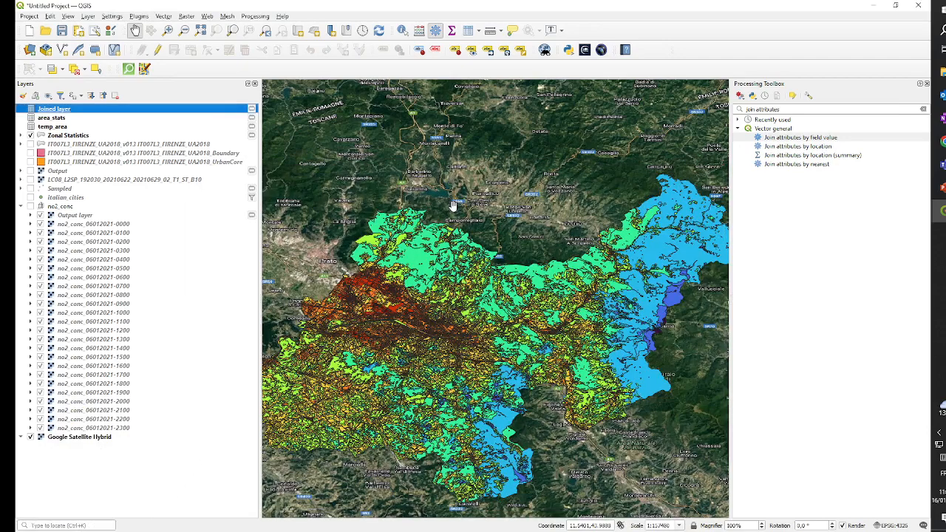
click(713, 169)
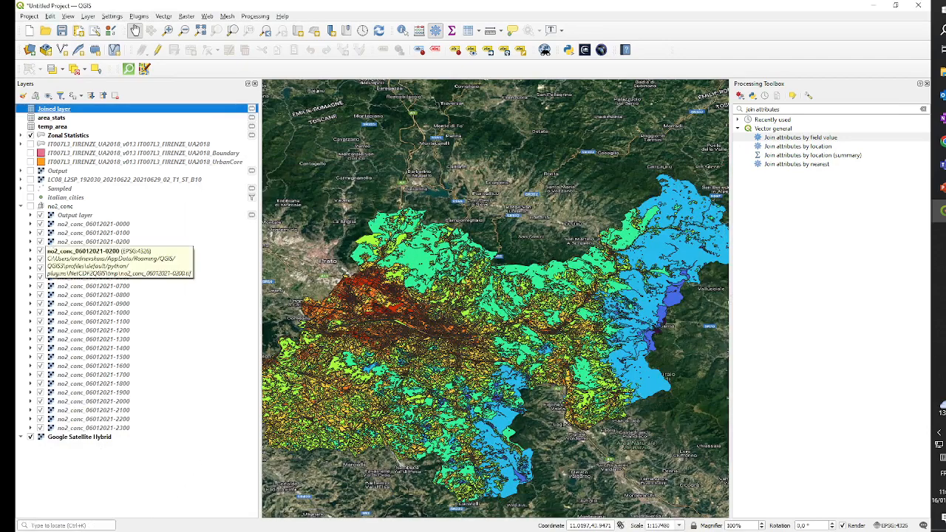
drag(666, 280, 657, 243)
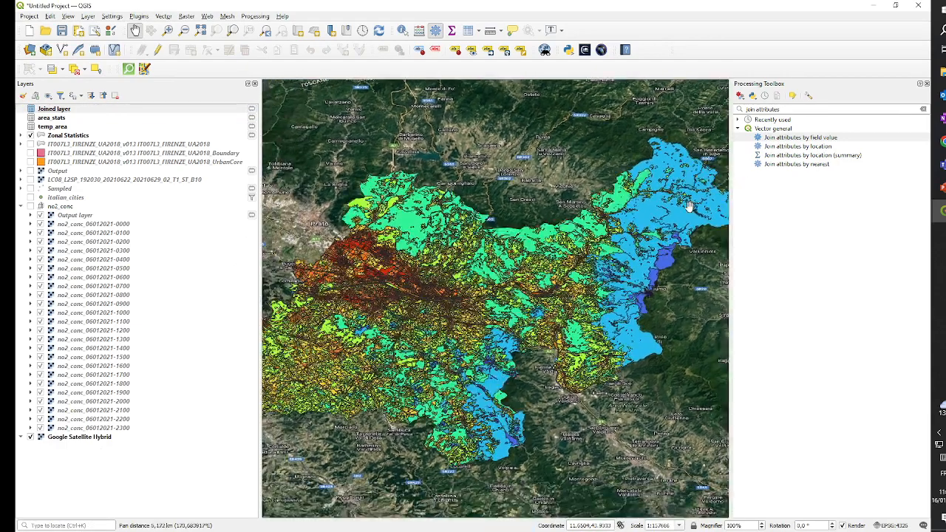